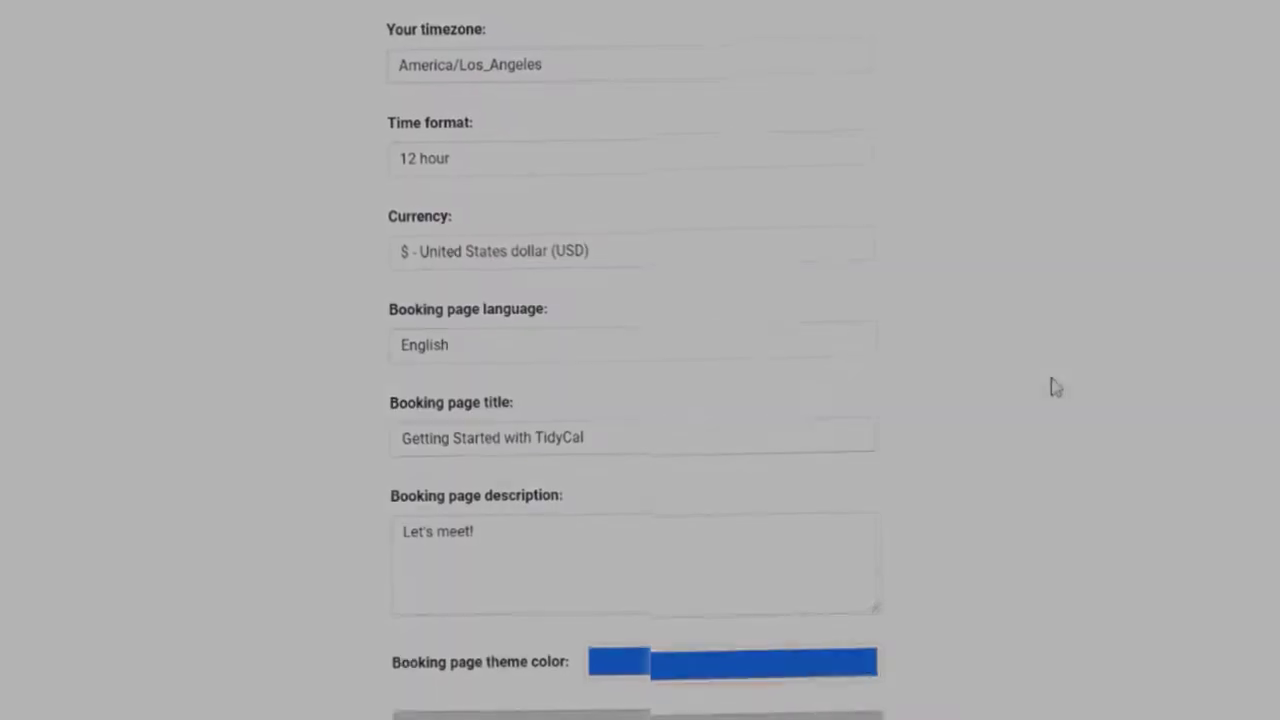
Step: Bring up the TidyCal home page with its free 'Book meetings faster' sign-up form
{"action": "left_click", "coordinate": [545, 268]}
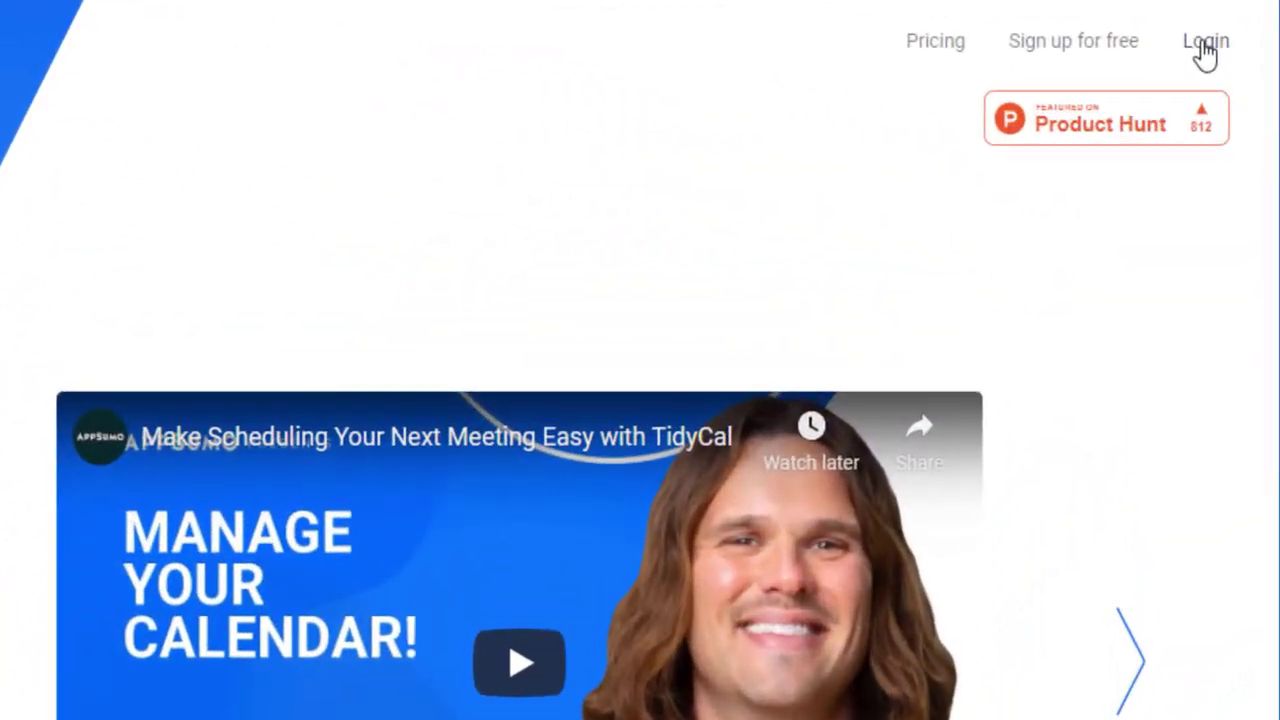
Step: Log in and open My Profile, showing the booking link tidycal.com/tidycalvideo
{"action": "left_click", "coordinate": [1215, 57]}
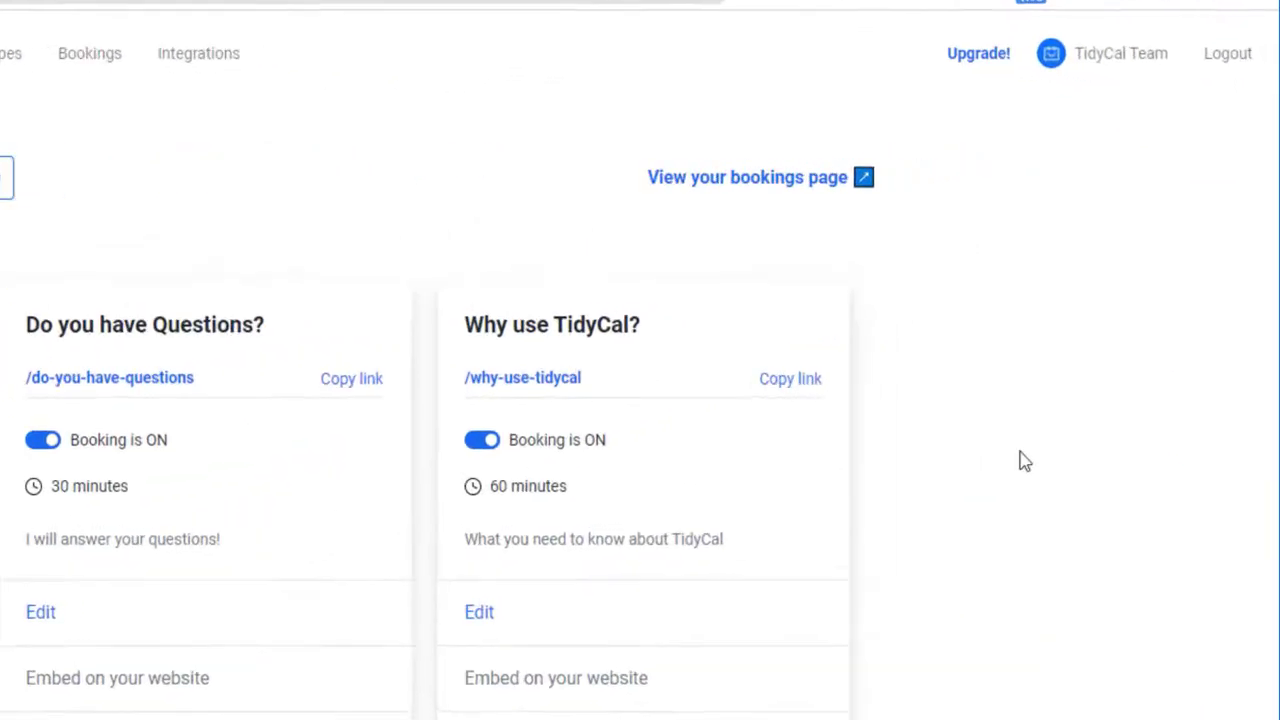
{"action": "left_click", "coordinate": [1088, 50]}
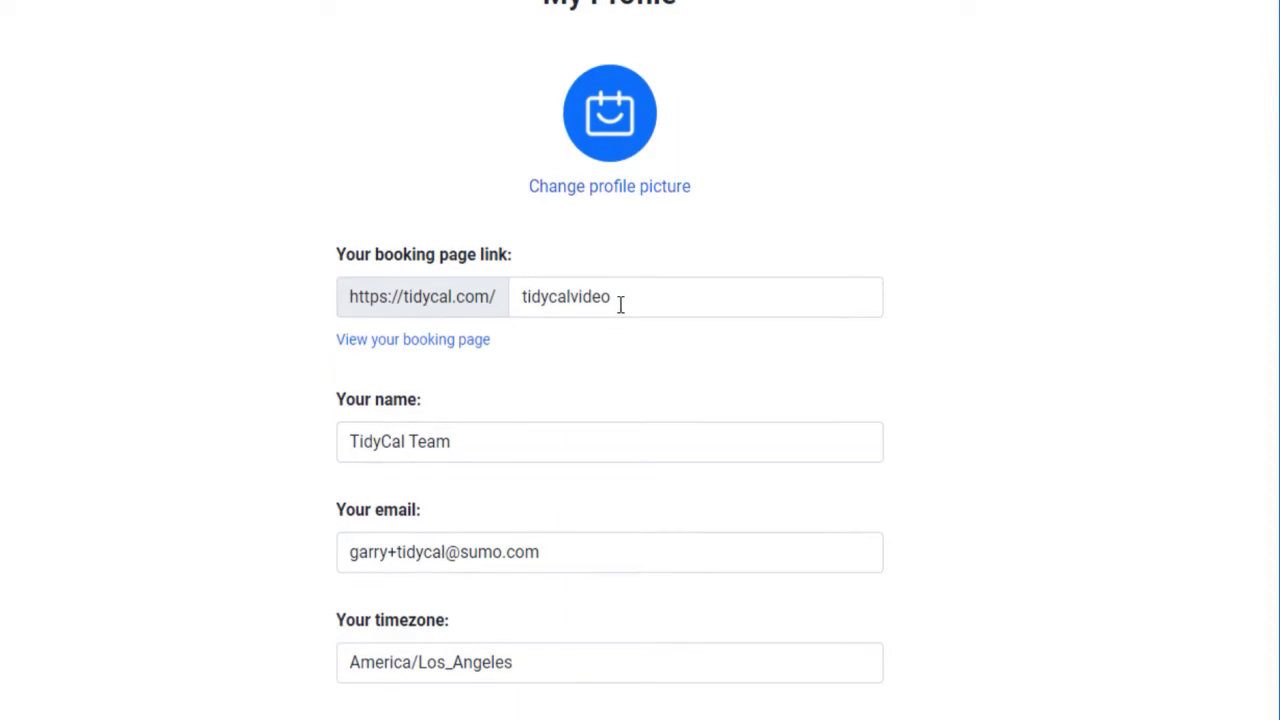
{"action": "left_click_drag", "start_coordinate": [648, 296], "coordinate": [514, 306]}
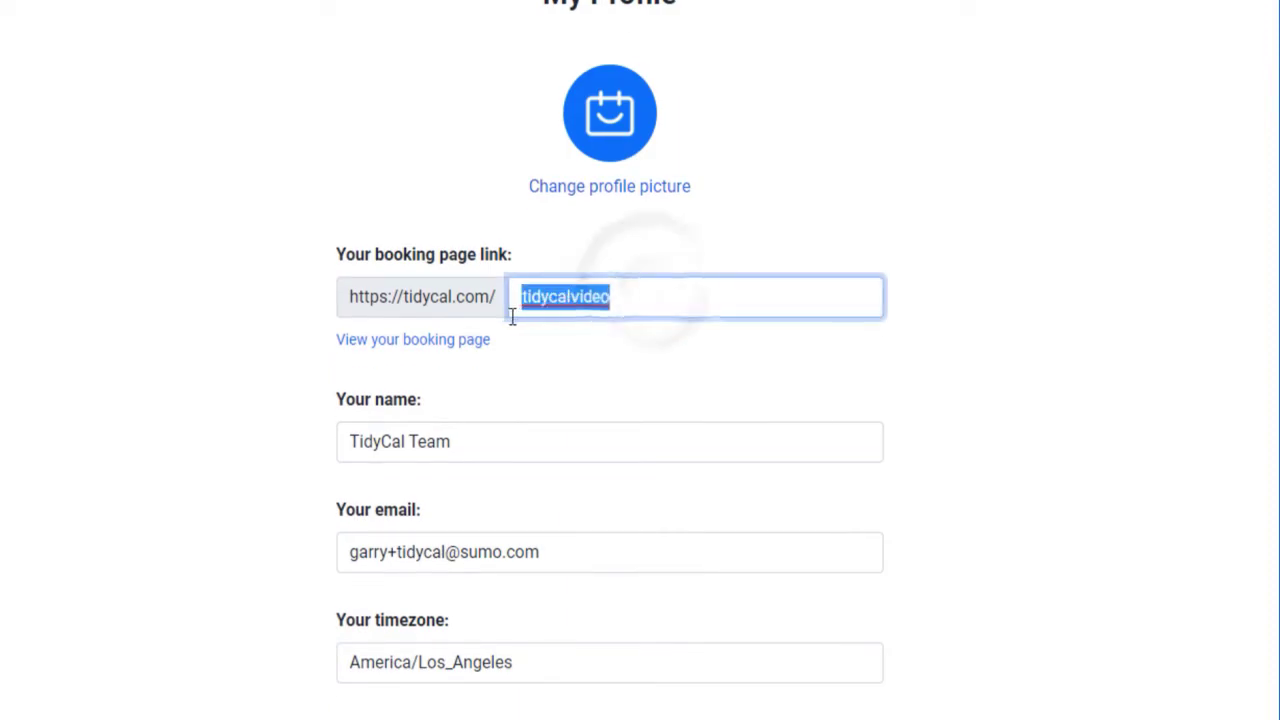
{"action": "left_click", "coordinate": [571, 367]}
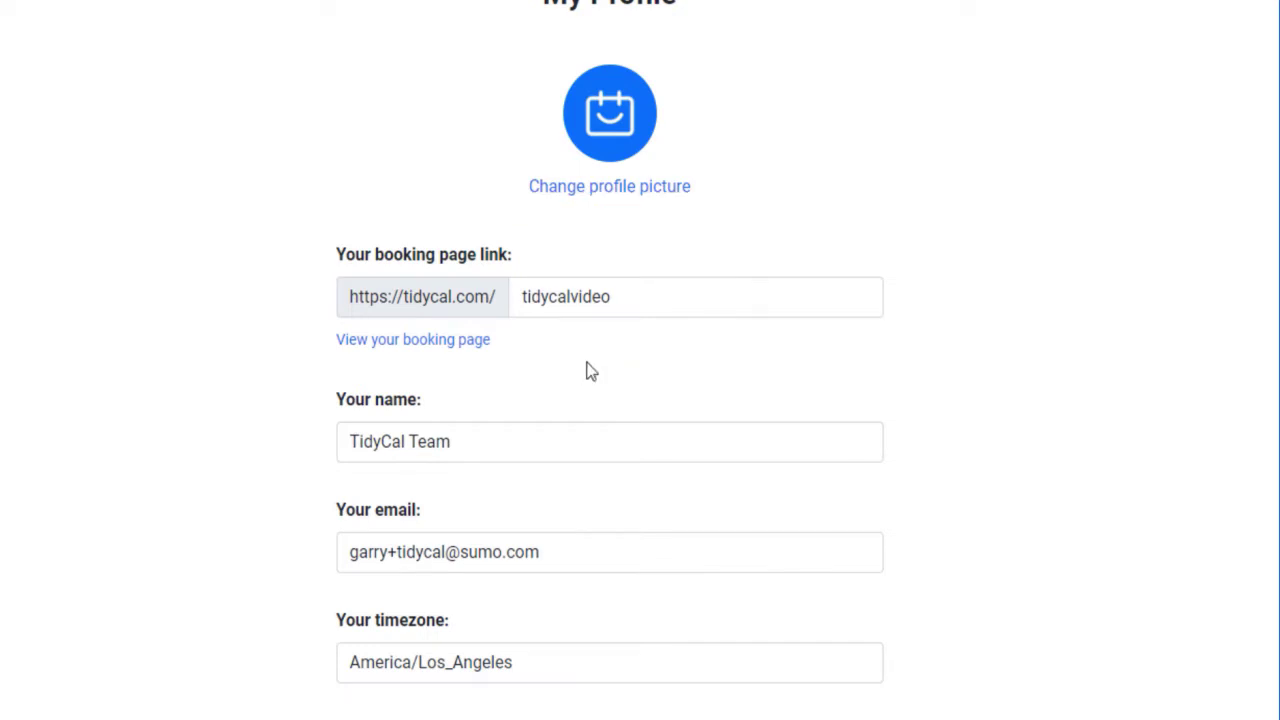
{"action": "left_click_drag", "start_coordinate": [543, 446], "coordinate": [309, 480]}
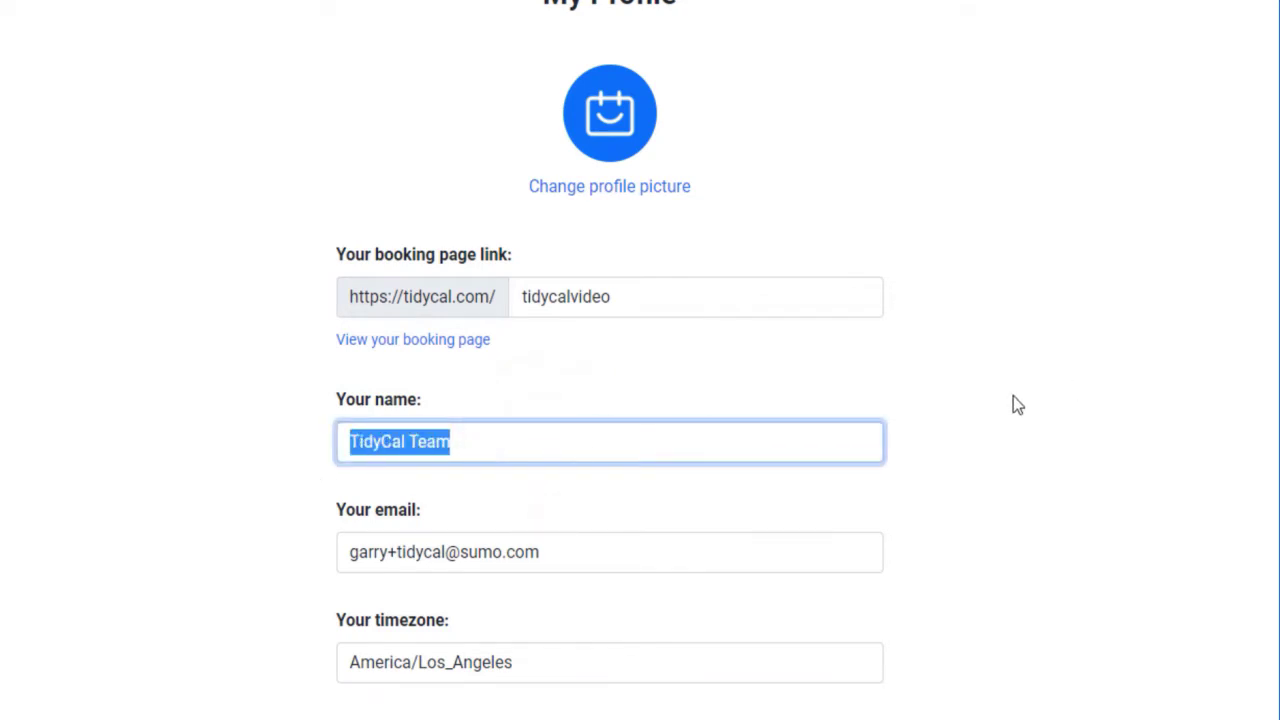
{"action": "scroll", "coordinate": [1013, 397], "scroll_direction": "down", "scroll_amount": 1}
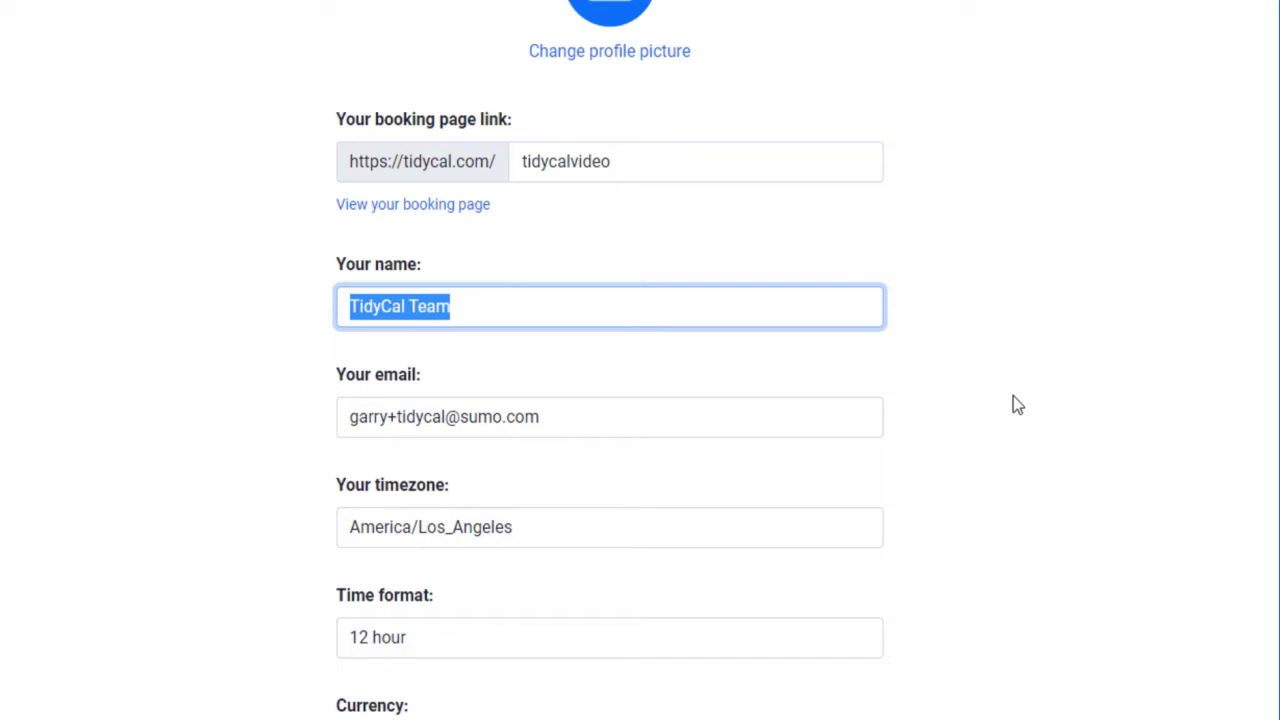
{"action": "left_click", "coordinate": [1013, 396]}
{"action": "left_click_drag", "start_coordinate": [620, 414], "coordinate": [310, 477]}
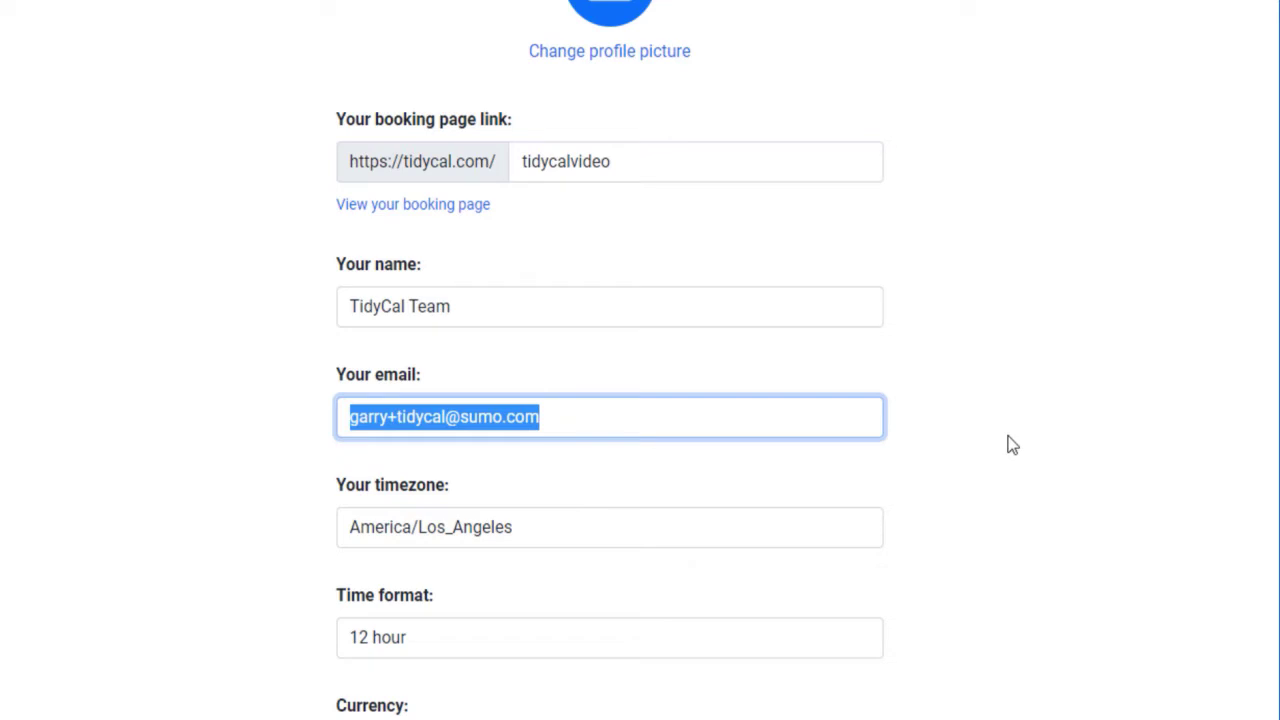
{"action": "scroll", "coordinate": [1011, 444], "scroll_direction": "down", "scroll_amount": 3}
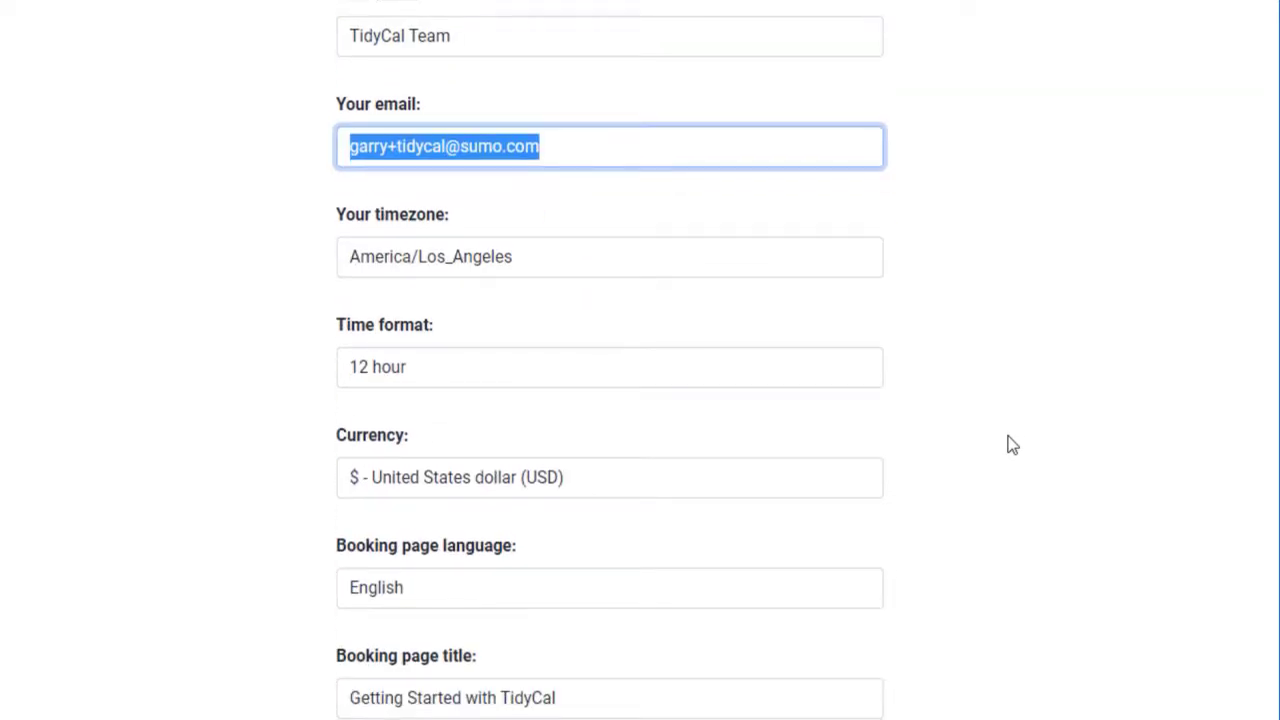
{"action": "left_click", "coordinate": [591, 259]}
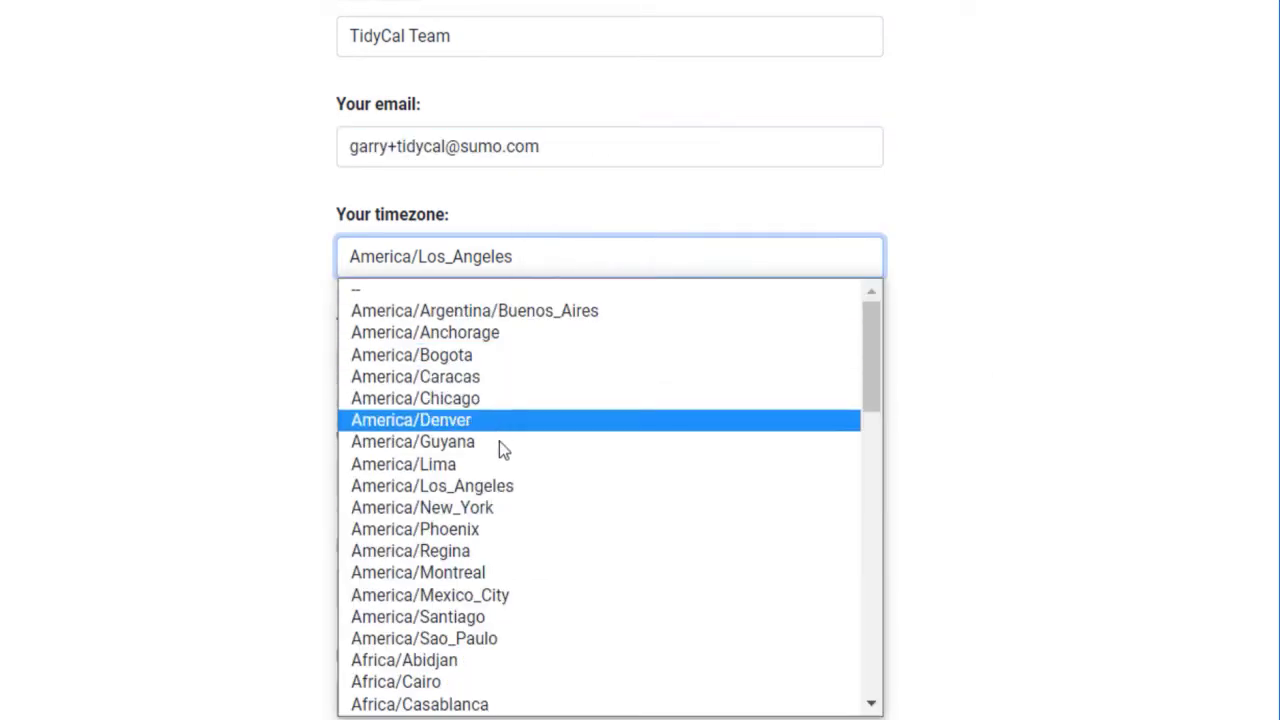
{"action": "scroll", "coordinate": [539, 560], "scroll_direction": "down", "scroll_amount": 5}
{"action": "scroll", "coordinate": [539, 560], "scroll_direction": "down", "scroll_amount": 5}
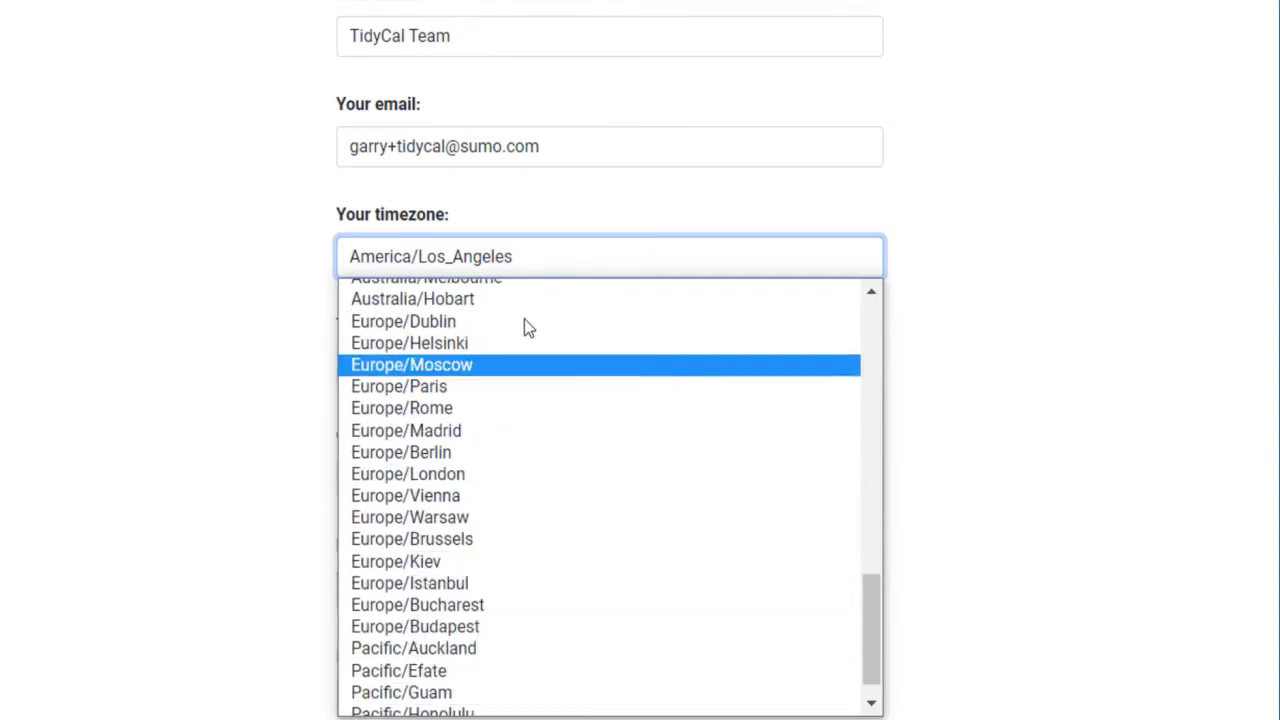
{"action": "scroll", "coordinate": [566, 553], "scroll_direction": "down", "scroll_amount": 1}
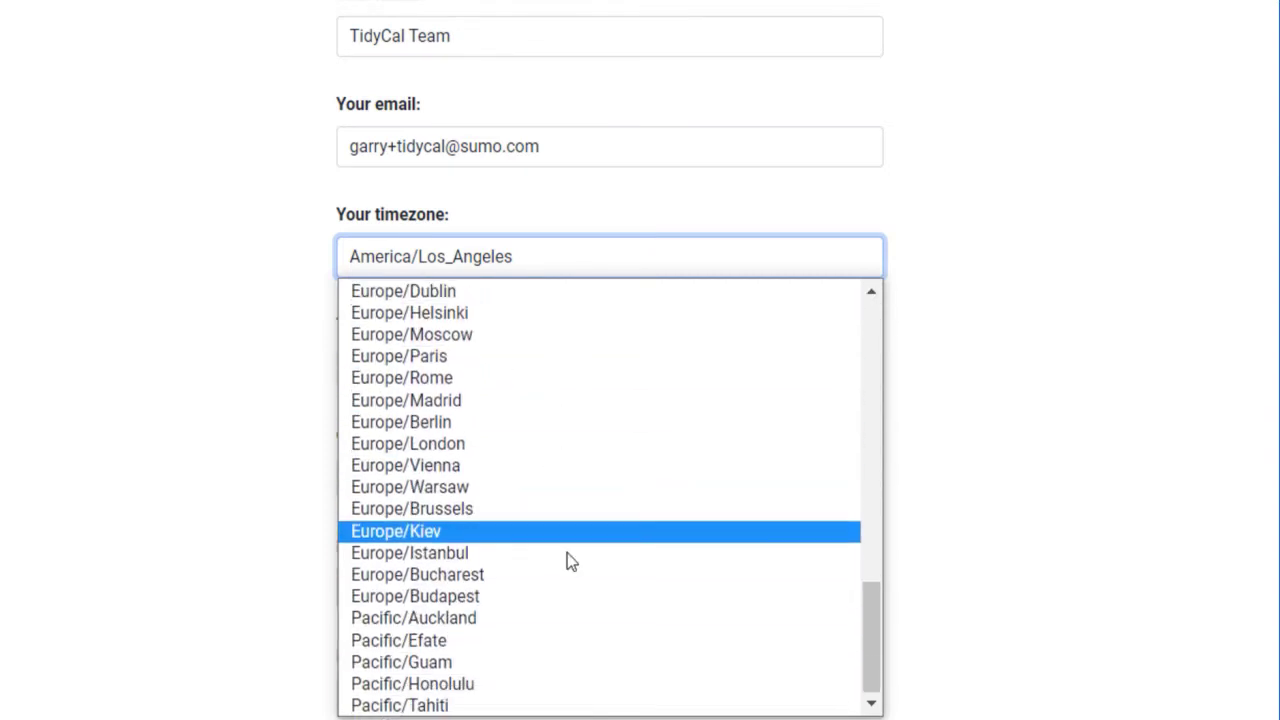
{"action": "left_click", "coordinate": [1073, 478]}
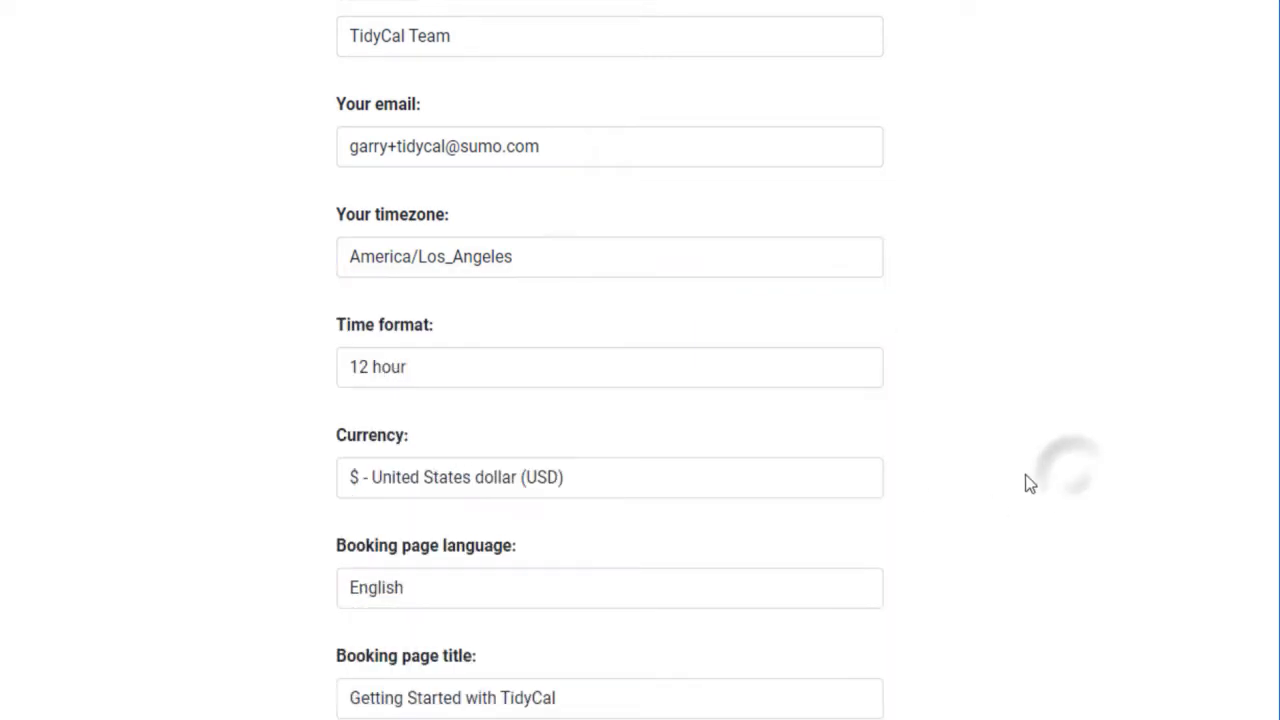
{"action": "left_click", "coordinate": [724, 370]}
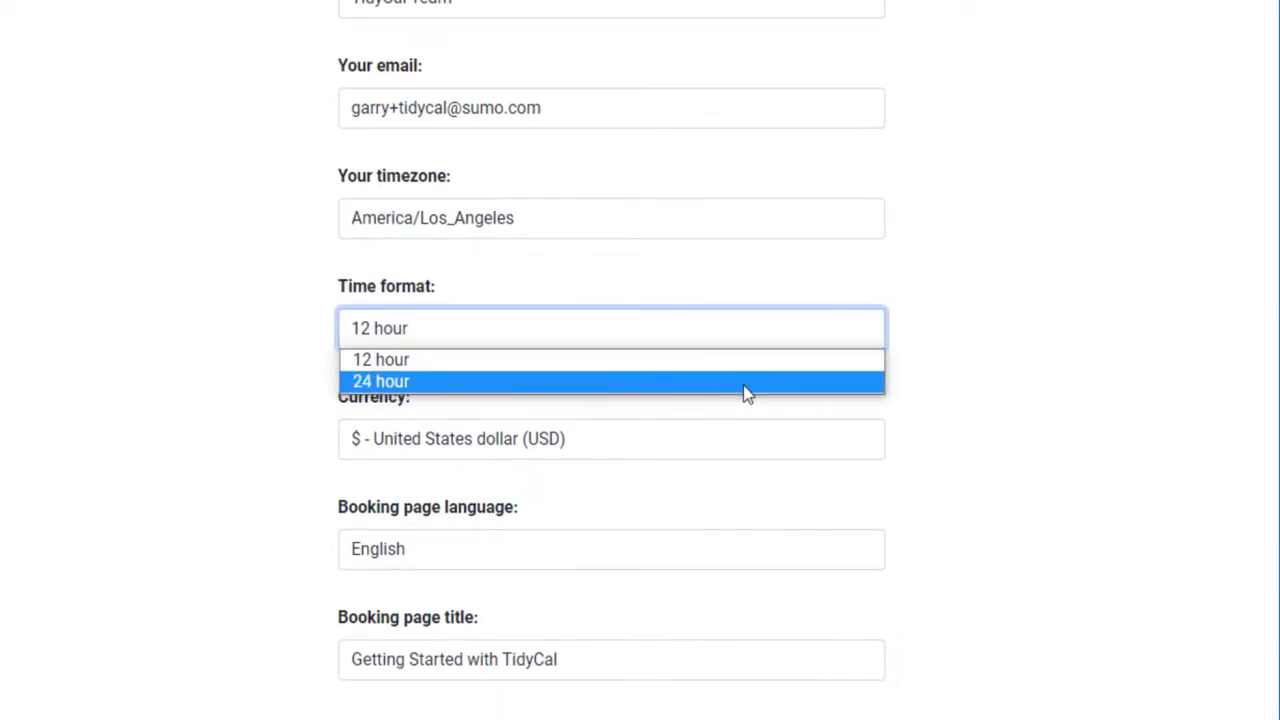
{"action": "left_click", "coordinate": [1066, 312]}
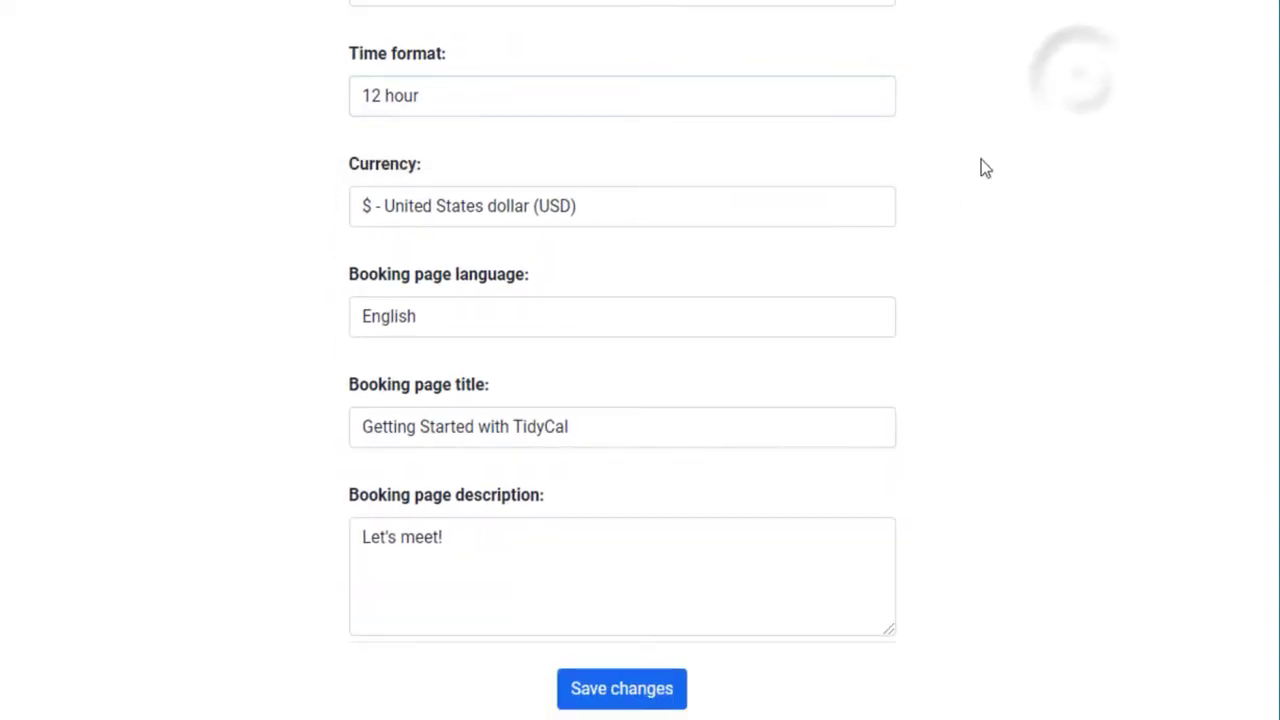
{"action": "left_click", "coordinate": [740, 220]}
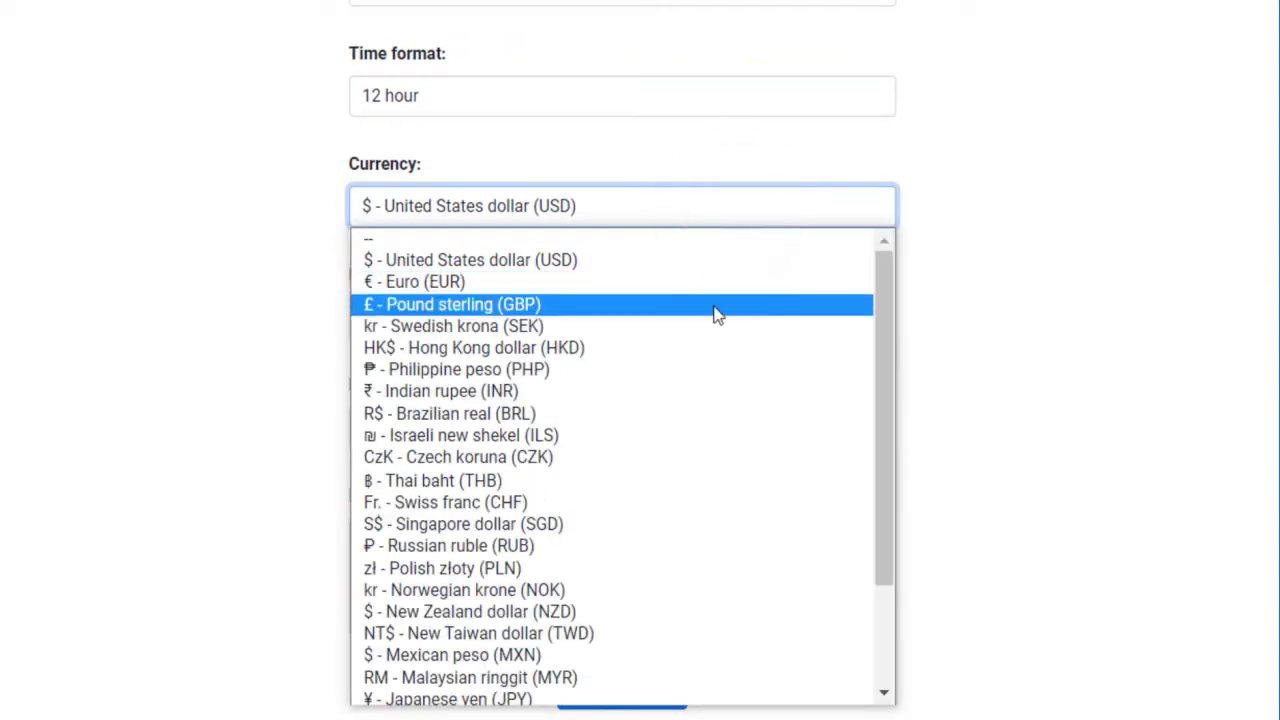
{"action": "scroll", "coordinate": [716, 312], "scroll_direction": "down", "scroll_amount": 3}
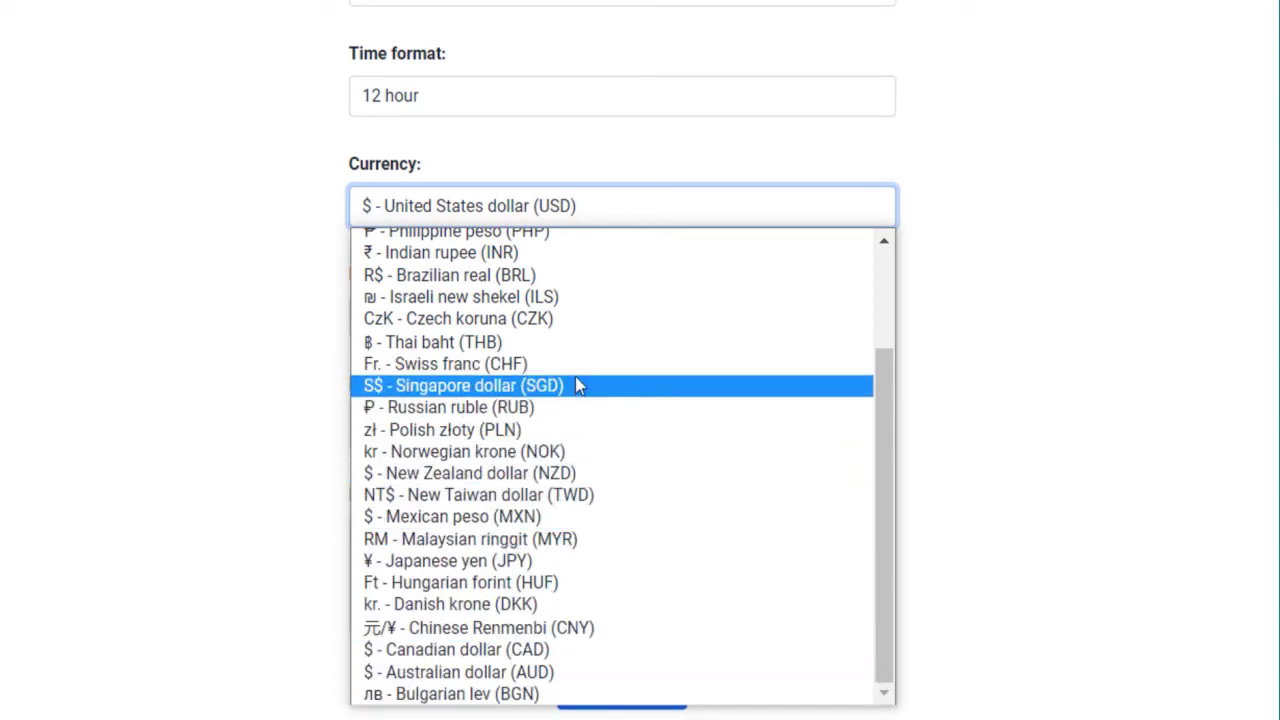
{"action": "scroll", "coordinate": [576, 380], "scroll_direction": "up", "scroll_amount": 3}
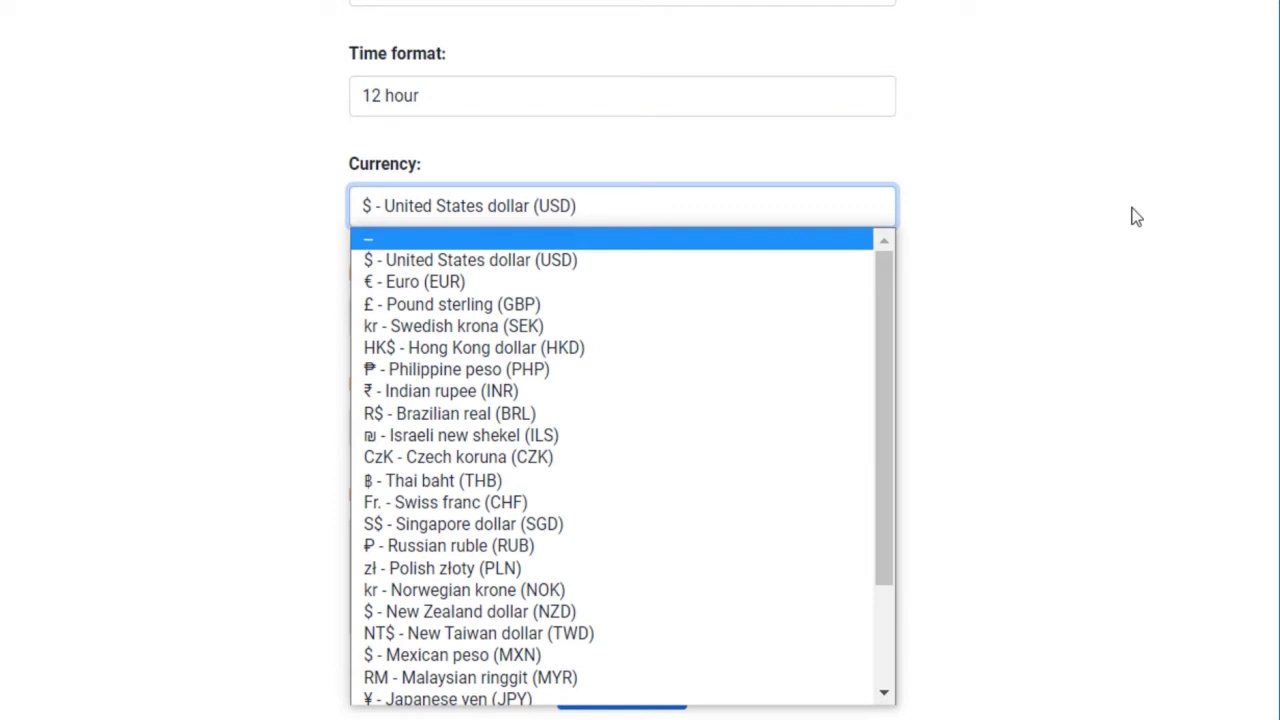
{"action": "left_click", "coordinate": [1136, 217]}
{"action": "scroll", "coordinate": [1049, 371], "scroll_direction": "up", "scroll_amount": 1}
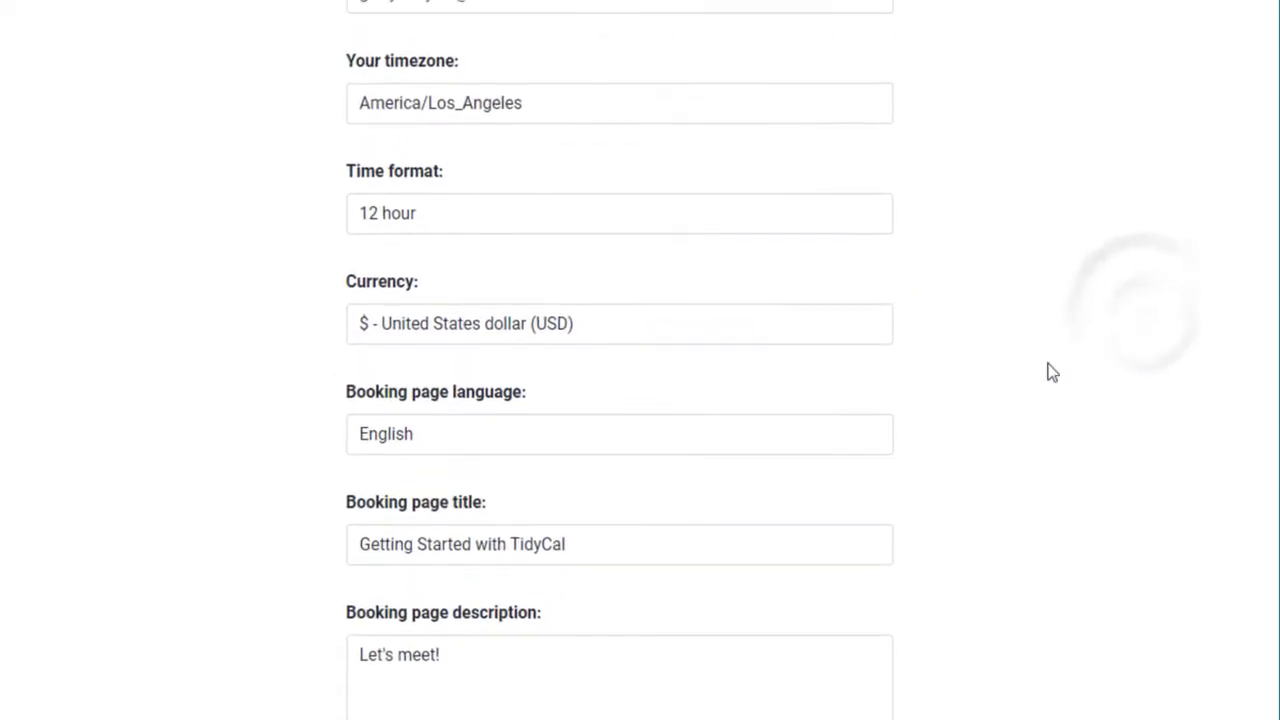
{"action": "scroll", "coordinate": [1011, 480], "scroll_direction": "down", "scroll_amount": 3}
{"action": "left_click", "coordinate": [611, 183]}
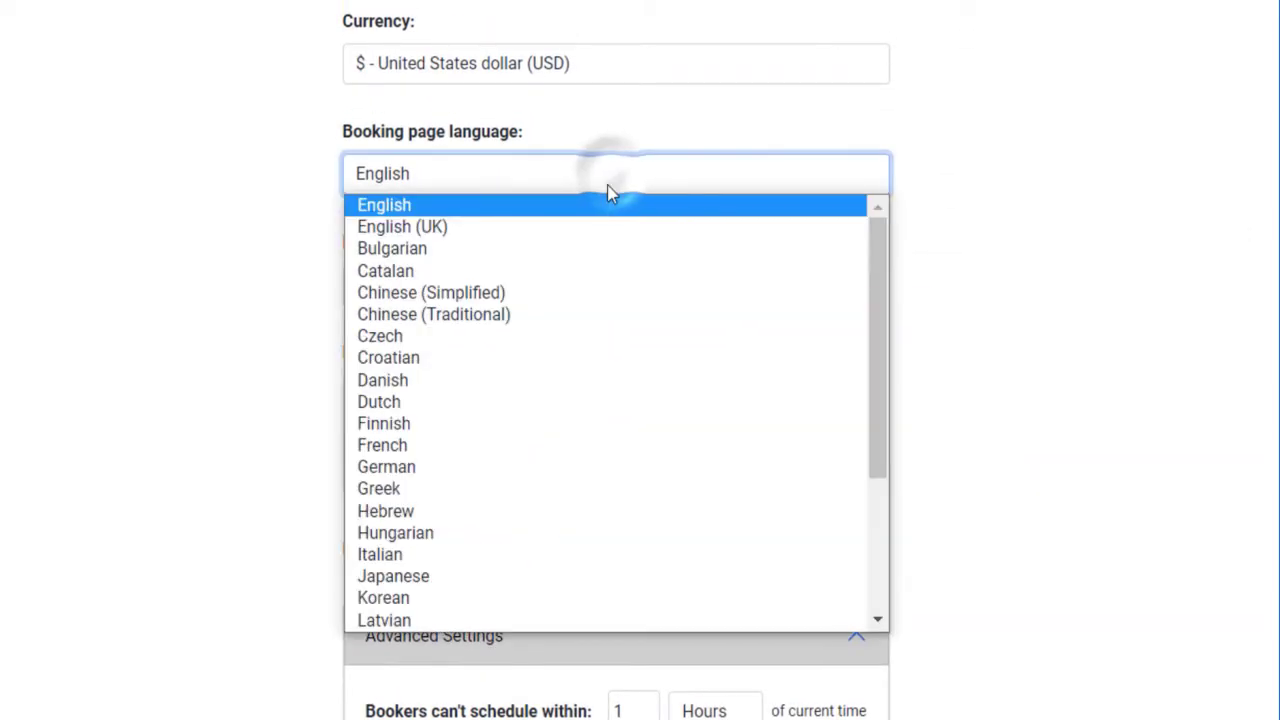
{"action": "scroll", "coordinate": [530, 550], "scroll_direction": "down", "scroll_amount": 1}
{"action": "scroll", "coordinate": [530, 550], "scroll_direction": "down", "scroll_amount": 1}
{"action": "left_click", "coordinate": [549, 220]}
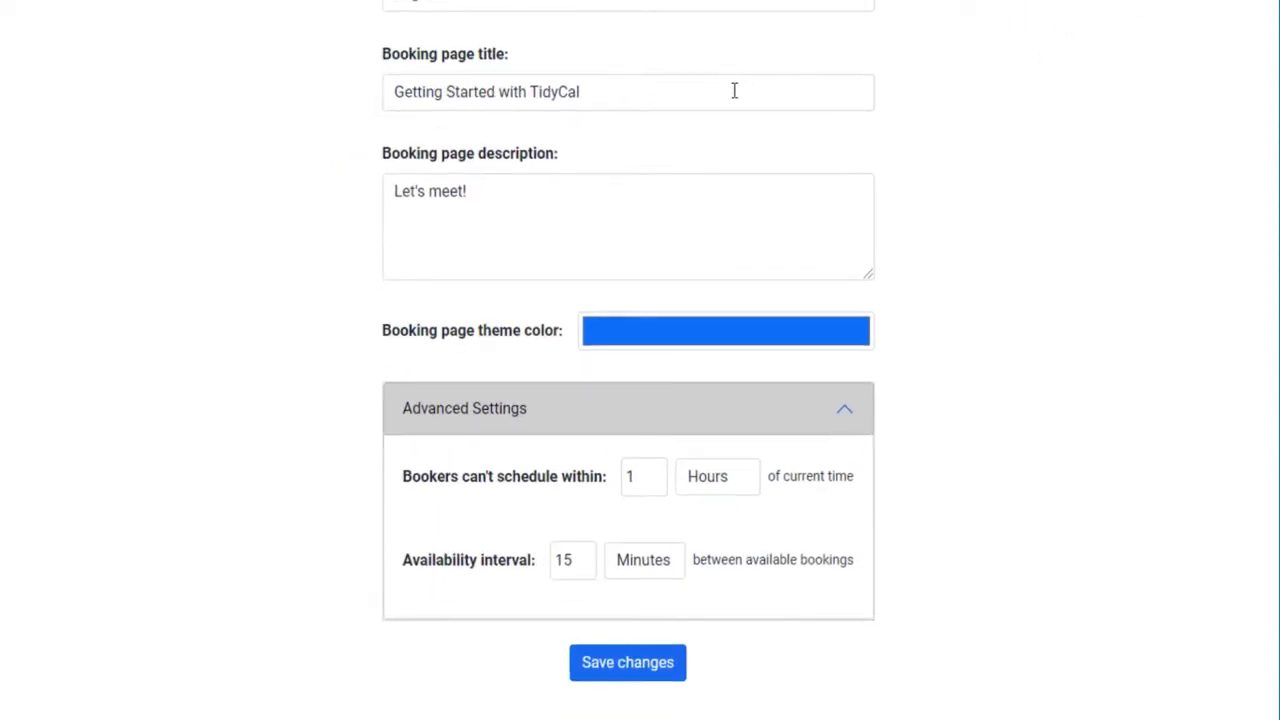
{"action": "left_click", "coordinate": [734, 281]}
Step: Open the Booking Types dashboard and the public 'Getting Started with TidyCal' booking page in new tabs
{"action": "left_click_drag", "start_coordinate": [734, 281], "coordinate": [363, 306]}
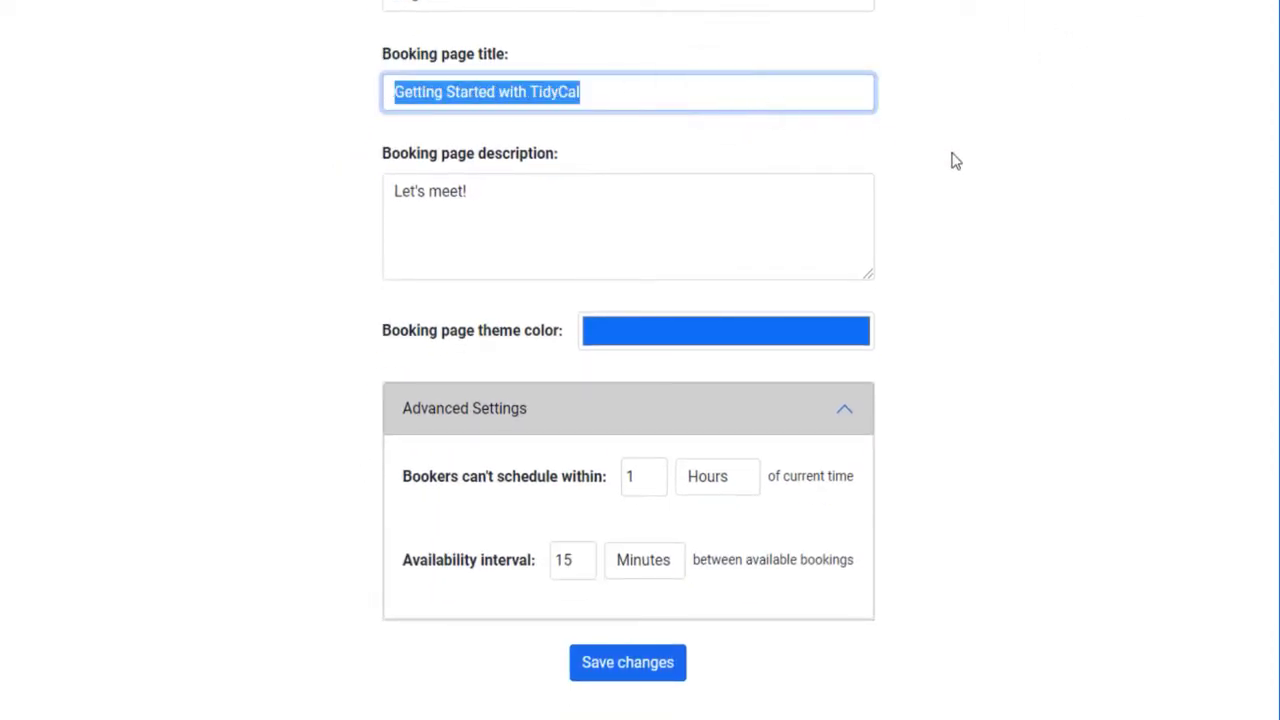
{"action": "scroll", "coordinate": [952, 160], "scroll_direction": "up", "scroll_amount": 10}
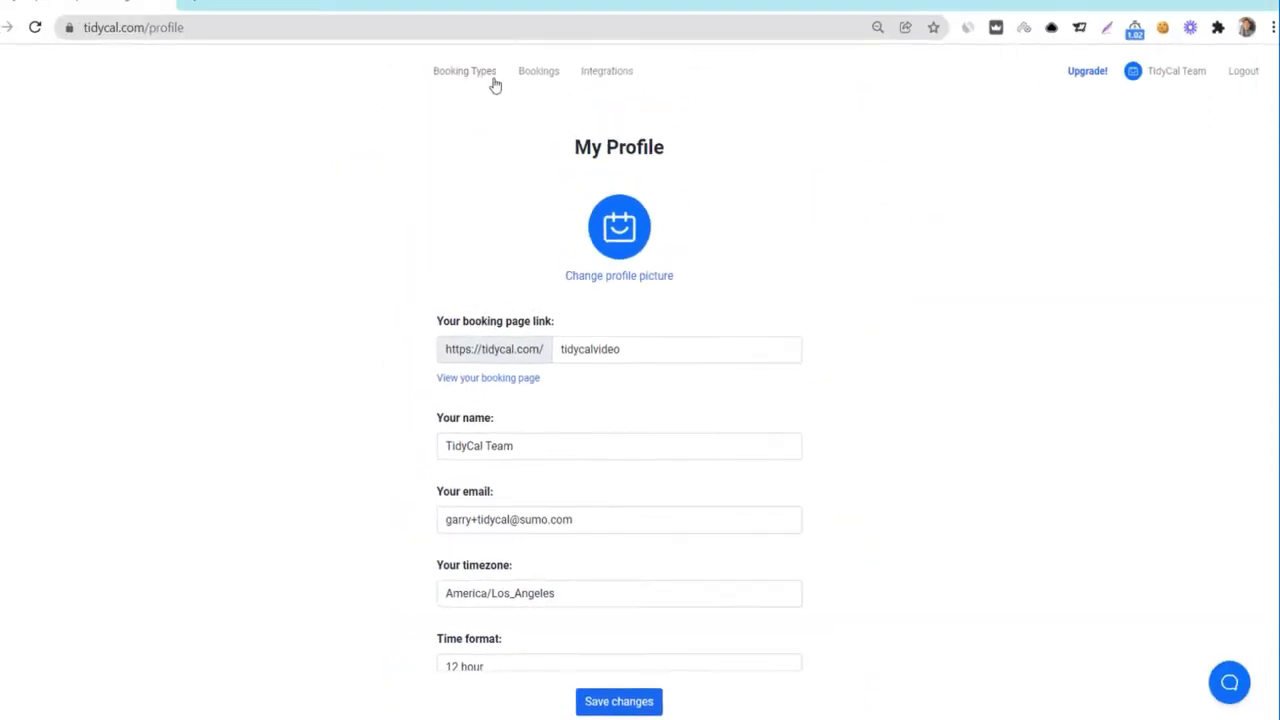
{"action": "right_click", "coordinate": [493, 90]}
{"action": "left_click", "coordinate": [517, 95]}
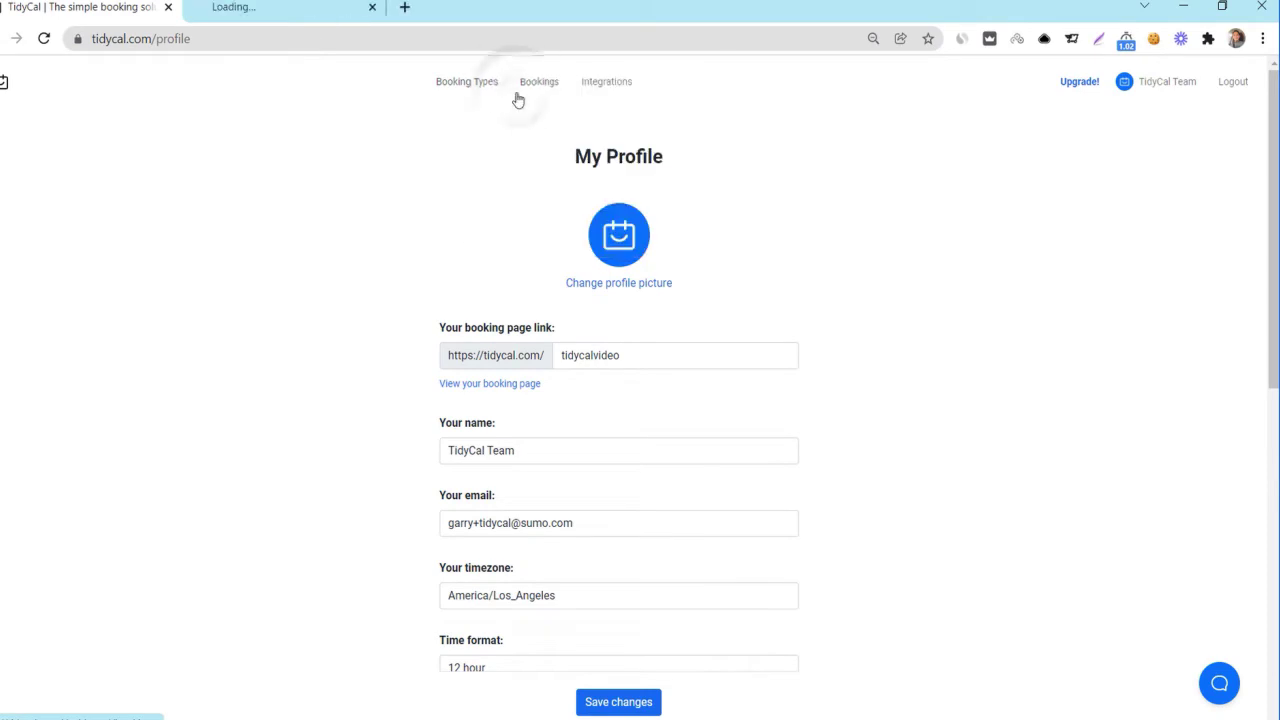
{"action": "left_click", "coordinate": [262, 18]}
{"action": "left_click", "coordinate": [914, 160]}
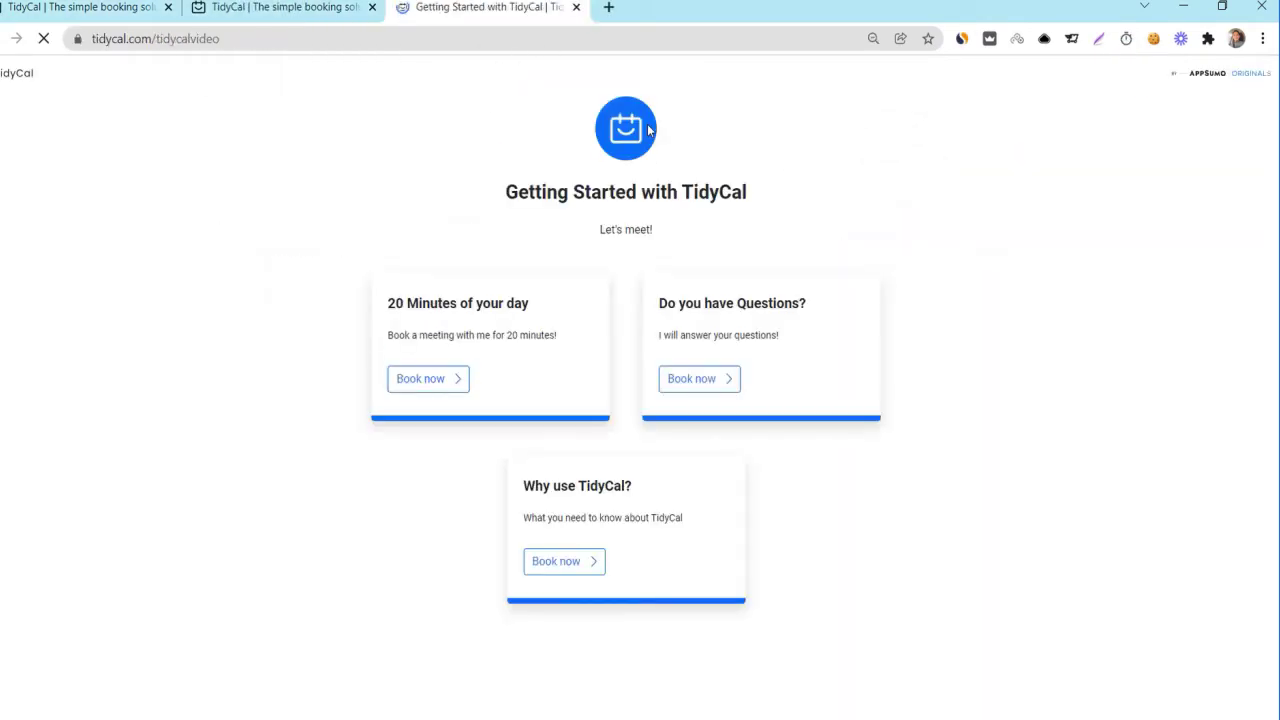
Step: Back on the profile tab, open the booking page theme colour picker
{"action": "left_click", "coordinate": [108, 17]}
{"action": "scroll", "coordinate": [390, 432], "scroll_direction": "down", "scroll_amount": 5}
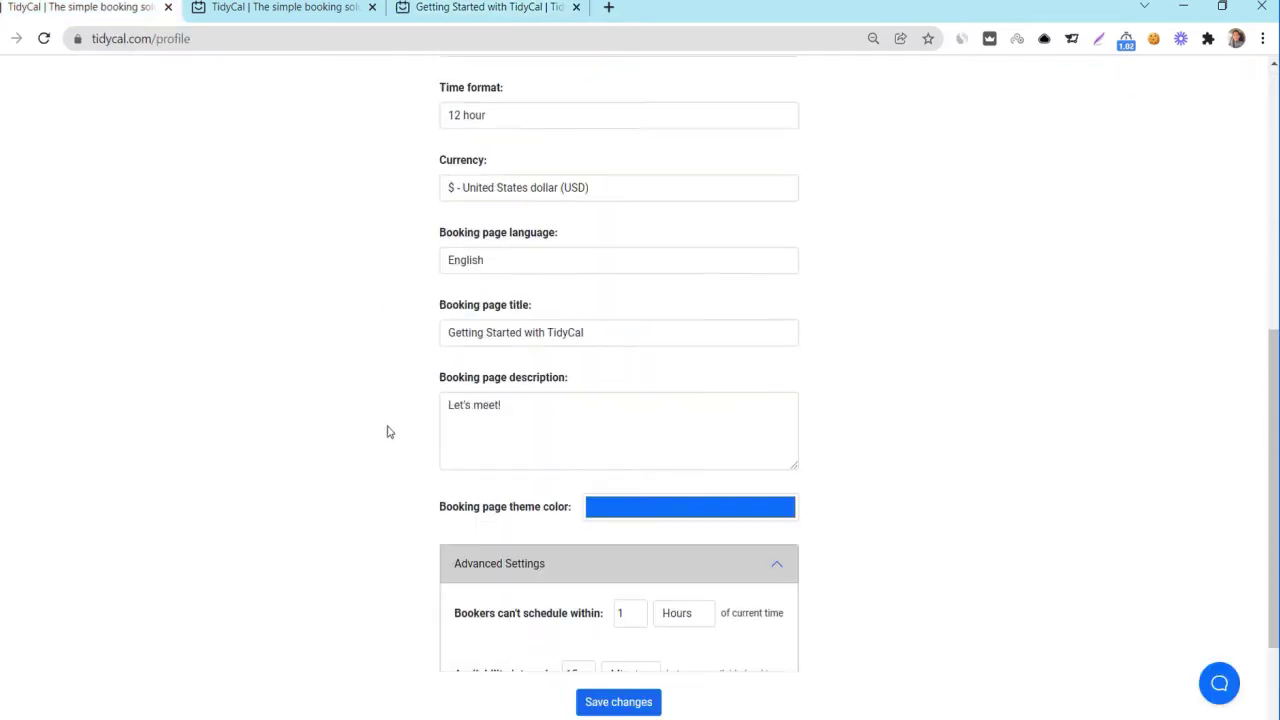
{"action": "left_click", "coordinate": [638, 509]}
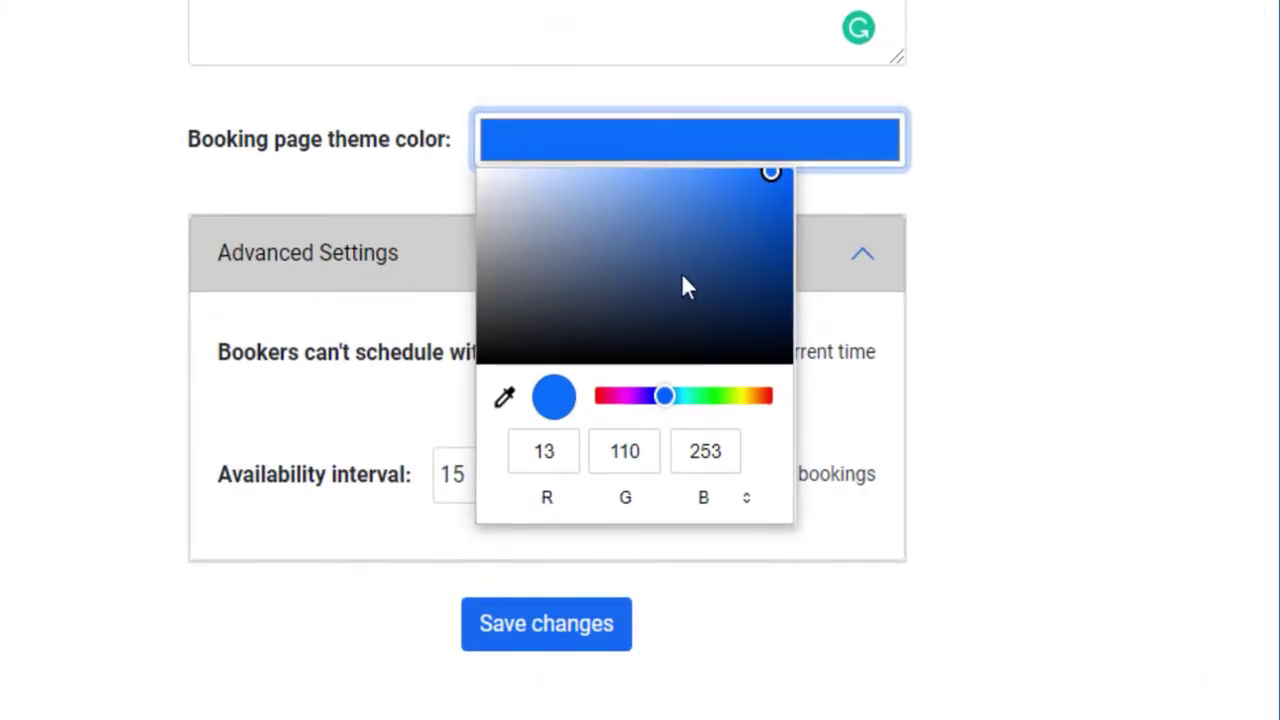
Step: Pick a strong, saturated golden-yellow theme colour in the picker
{"action": "left_click", "coordinate": [503, 400]}
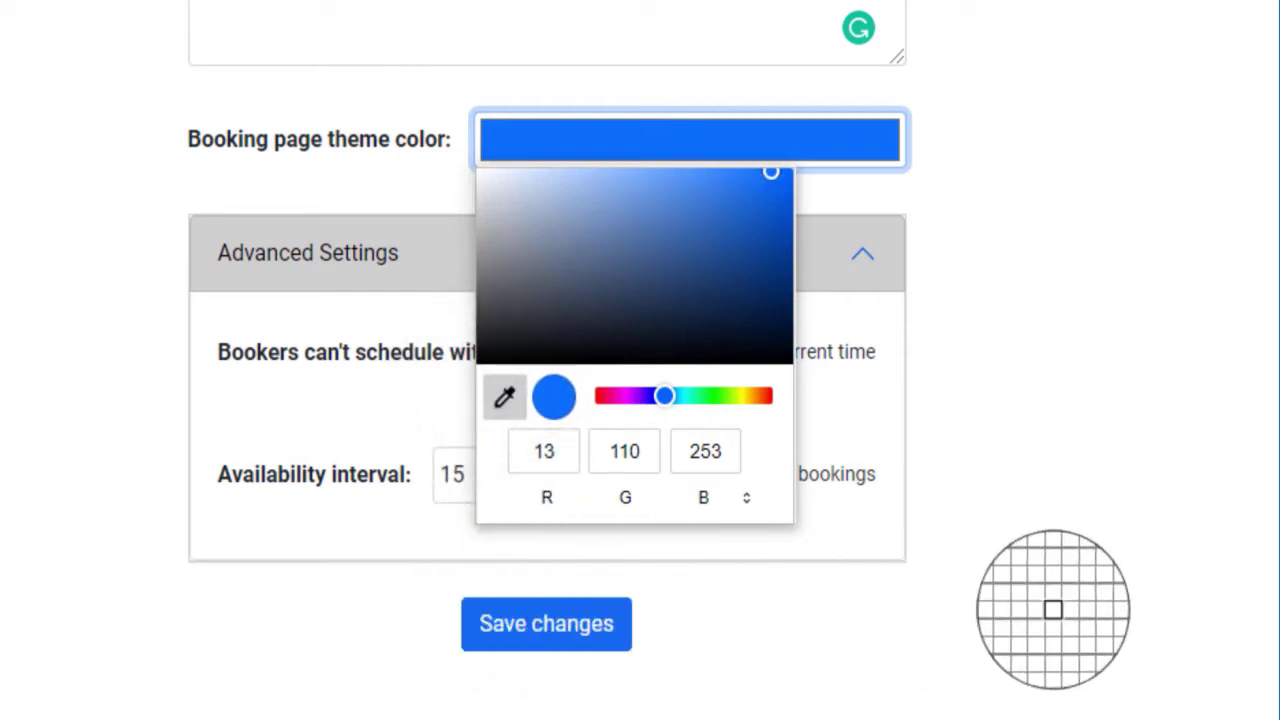
{"action": "left_click", "coordinate": [501, 397]}
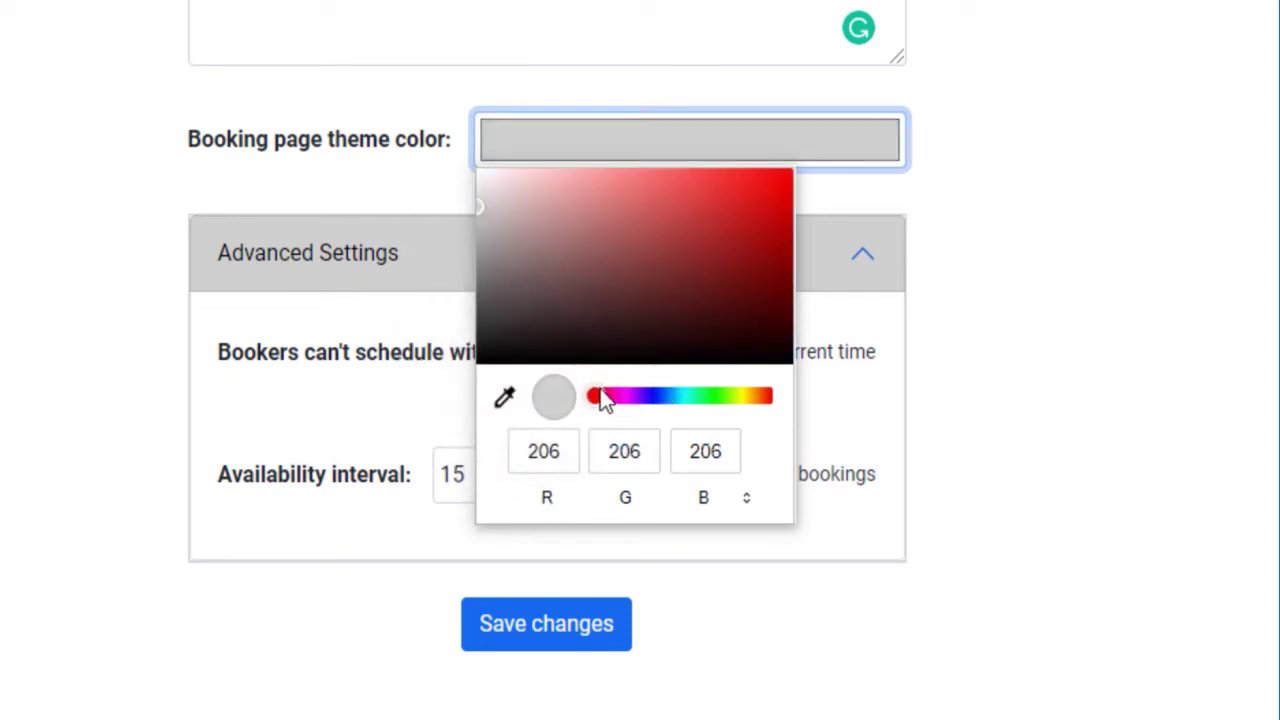
{"action": "mouse_move", "coordinate": [691, 231]}
{"action": "left_mouse_down"}
{"action": "mouse_move", "coordinate": [731, 223]}
{"action": "mouse_move", "coordinate": [743, 198]}
{"action": "left_mouse_up"}
{"action": "left_click_drag", "start_coordinate": [597, 397], "coordinate": [752, 399]}
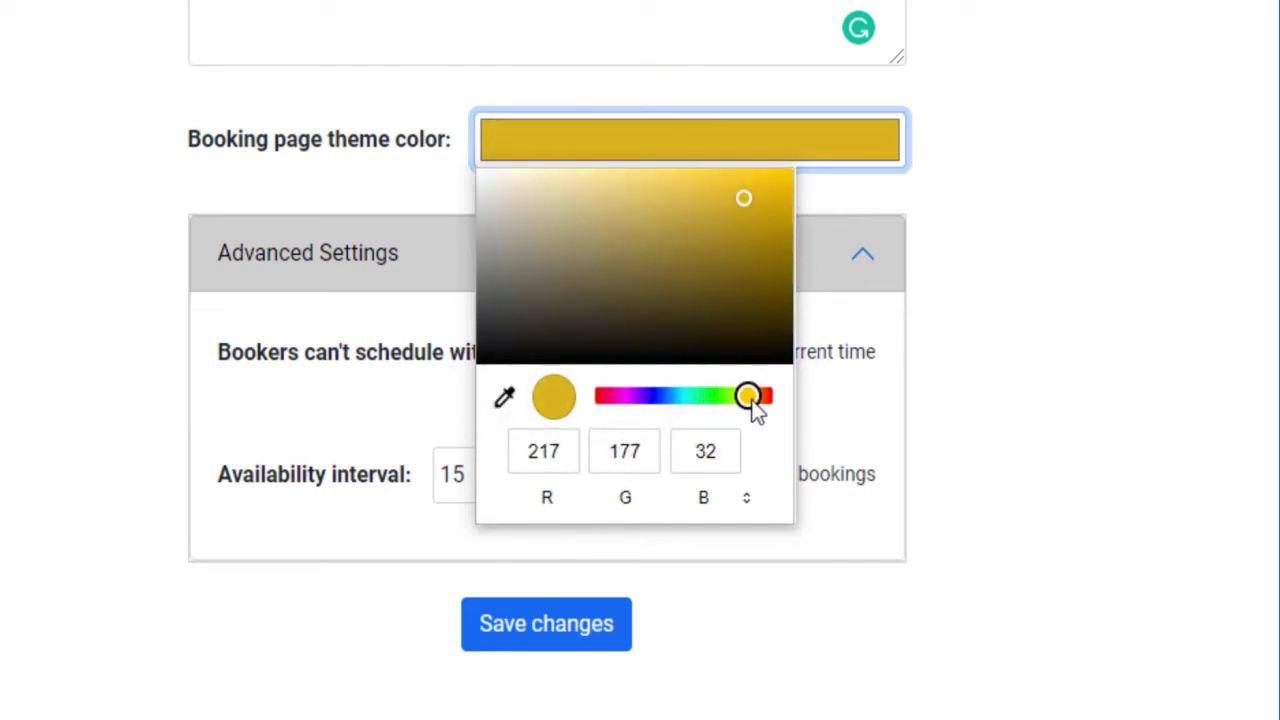
Step: Check the colour's RGB values 217, 177, 32, then its HSL values and hex code #D9B120
{"action": "double_click", "coordinate": [552, 452]}
{"action": "double_click", "coordinate": [623, 452]}
{"action": "double_click", "coordinate": [712, 452]}
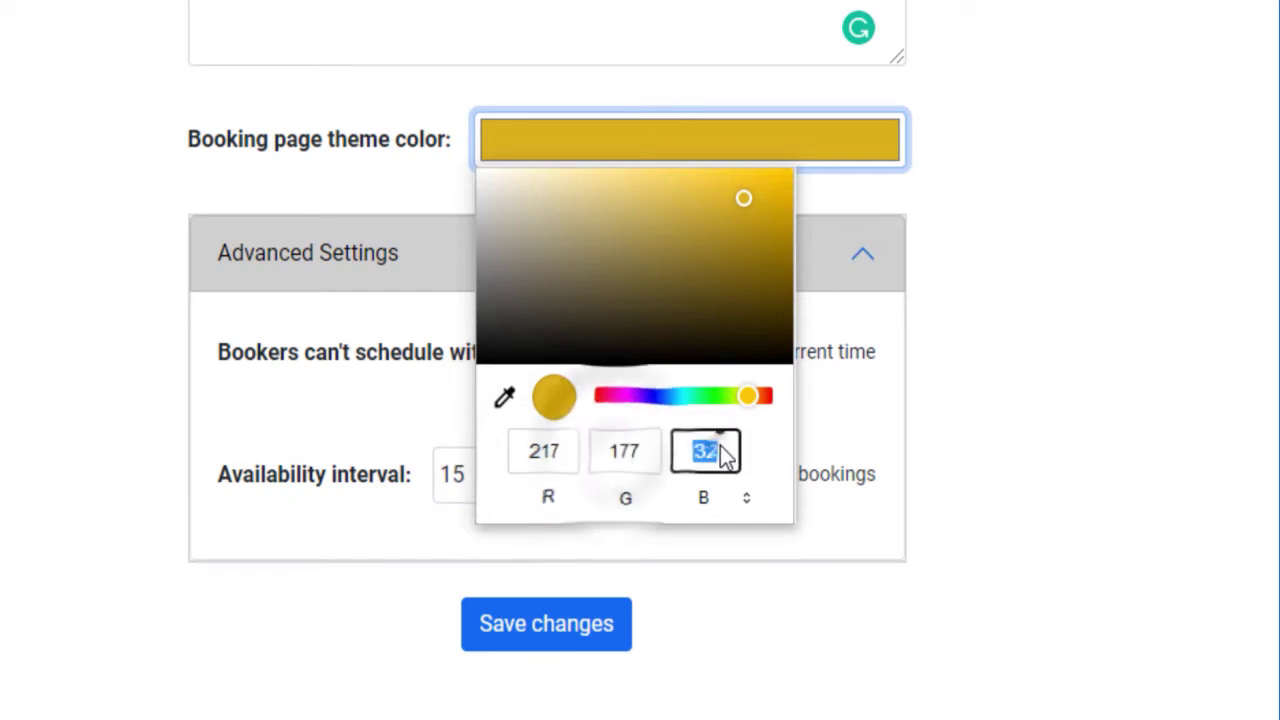
{"action": "left_click", "coordinate": [748, 501]}
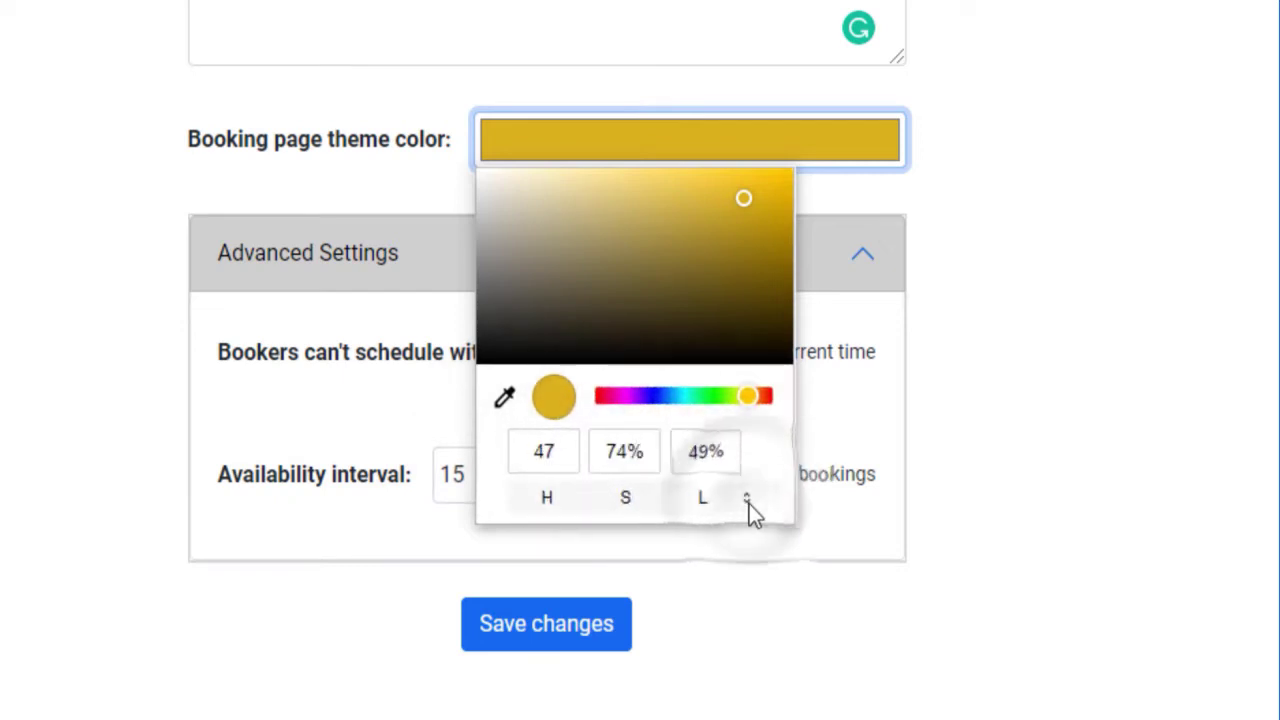
{"action": "left_click", "coordinate": [747, 505]}
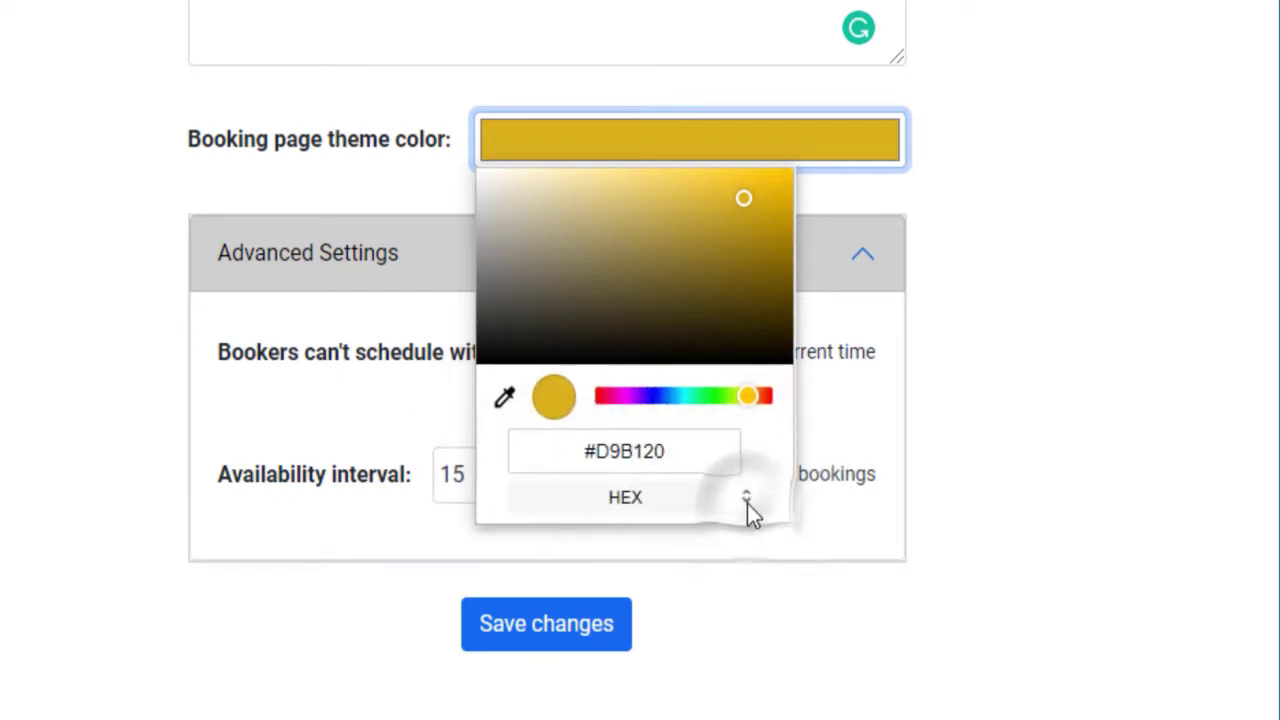
{"action": "double_click", "coordinate": [654, 457]}
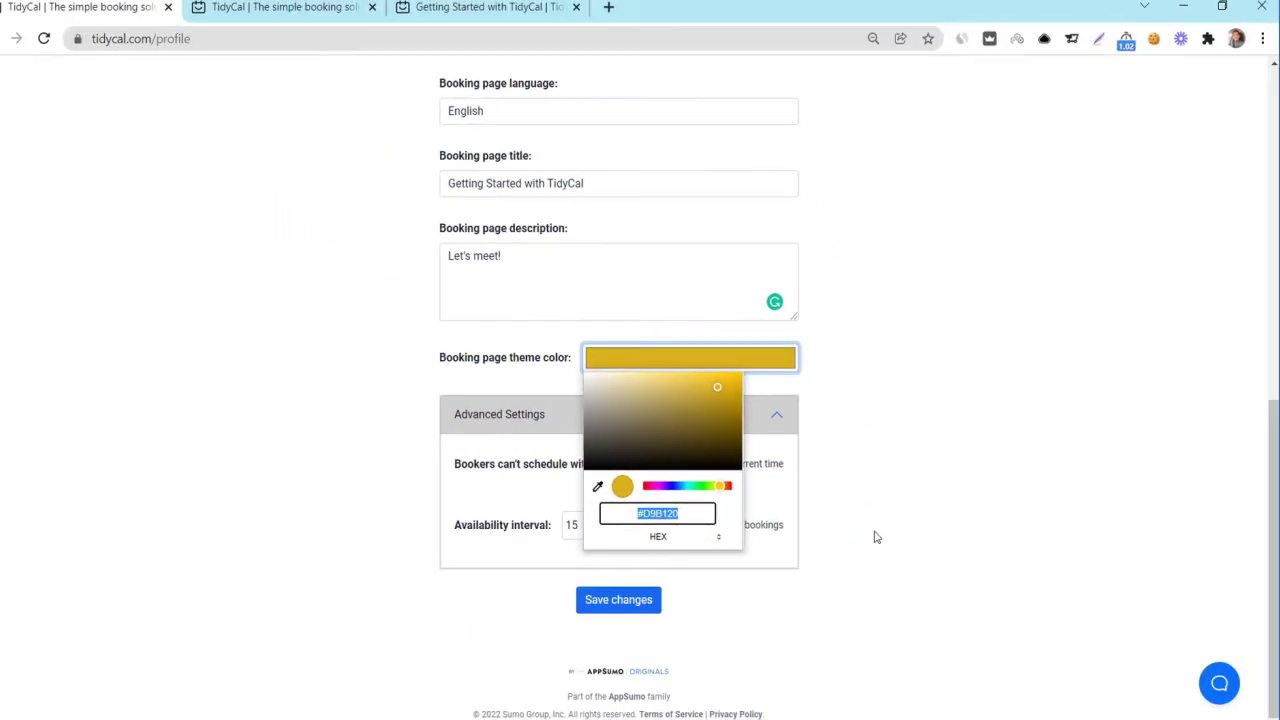
Step: Close the picker and keep 1 Hours minimum notice and a 15 Minutes availability interval
{"action": "left_click", "coordinate": [874, 537]}
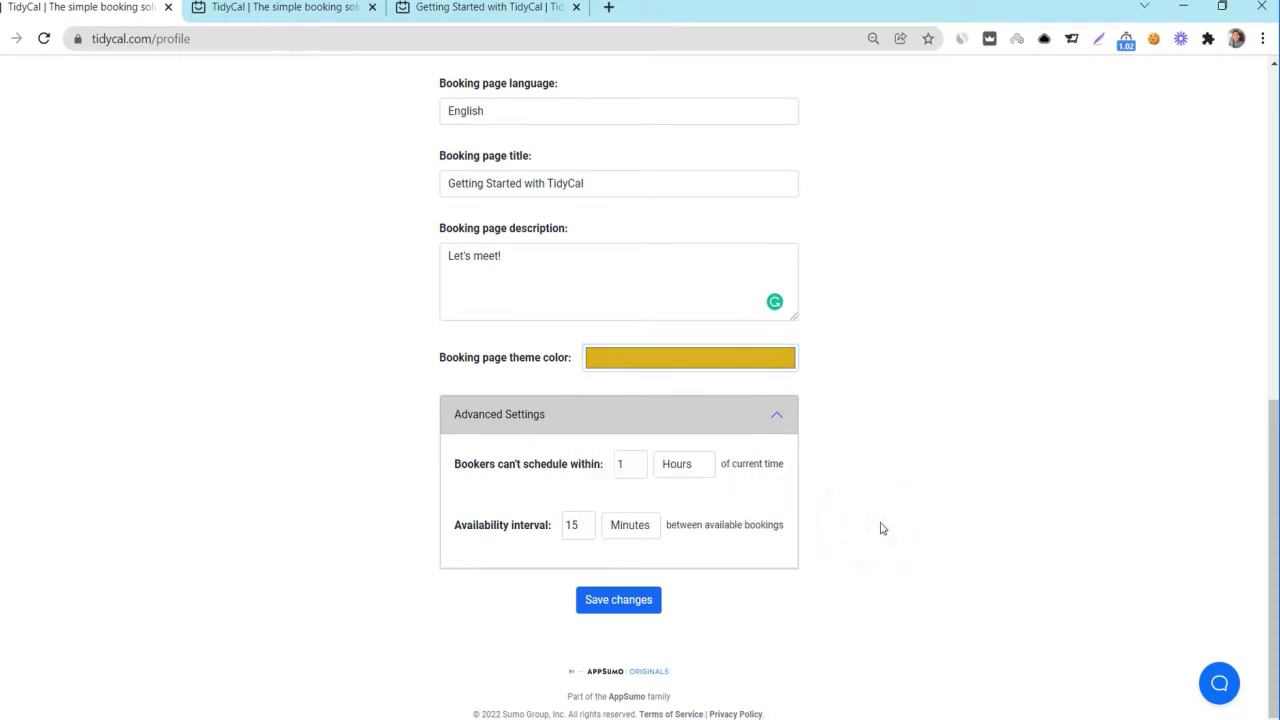
{"action": "double_click", "coordinate": [622, 464]}
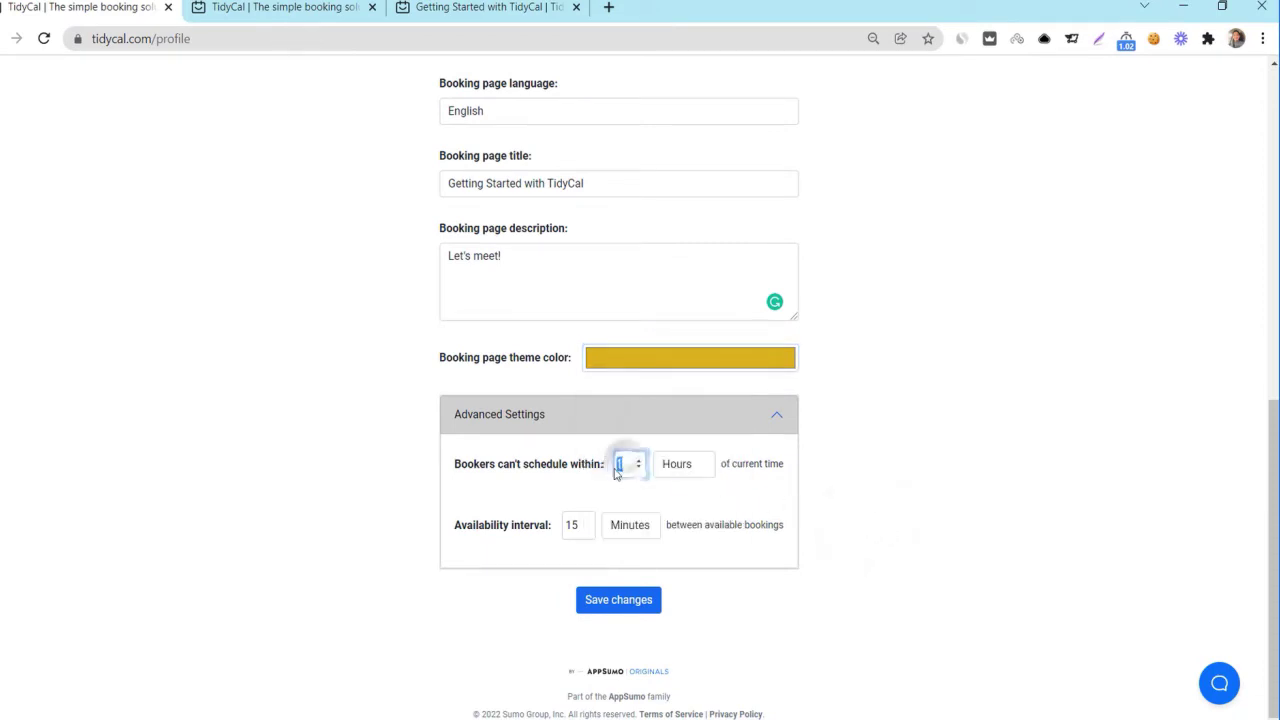
{"action": "left_click", "coordinate": [688, 472]}
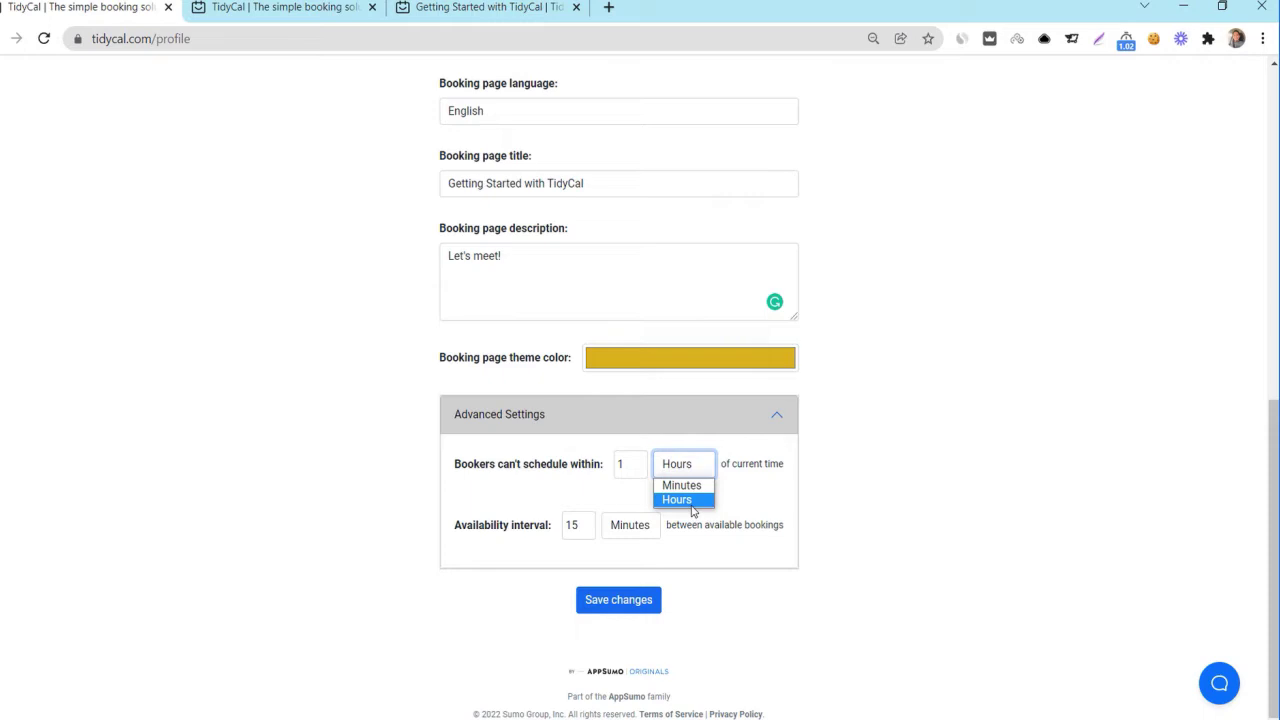
{"action": "left_click", "coordinate": [826, 506]}
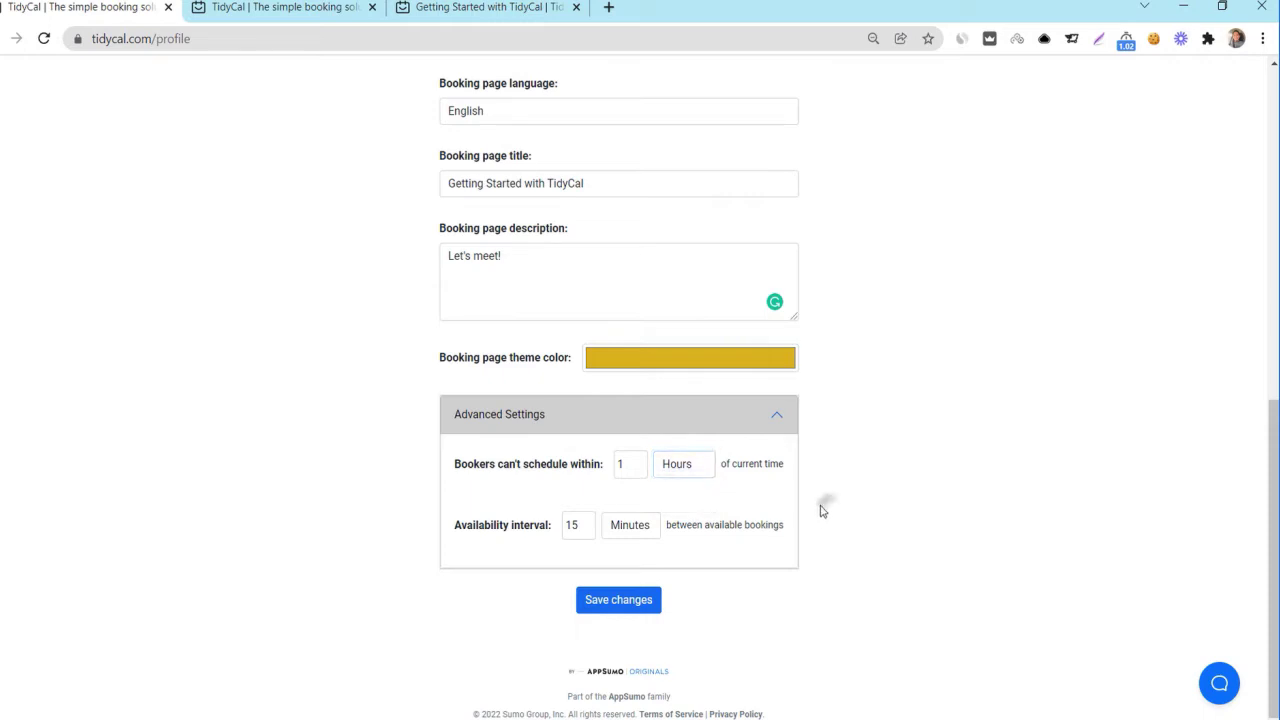
{"action": "left_click", "coordinate": [576, 525]}
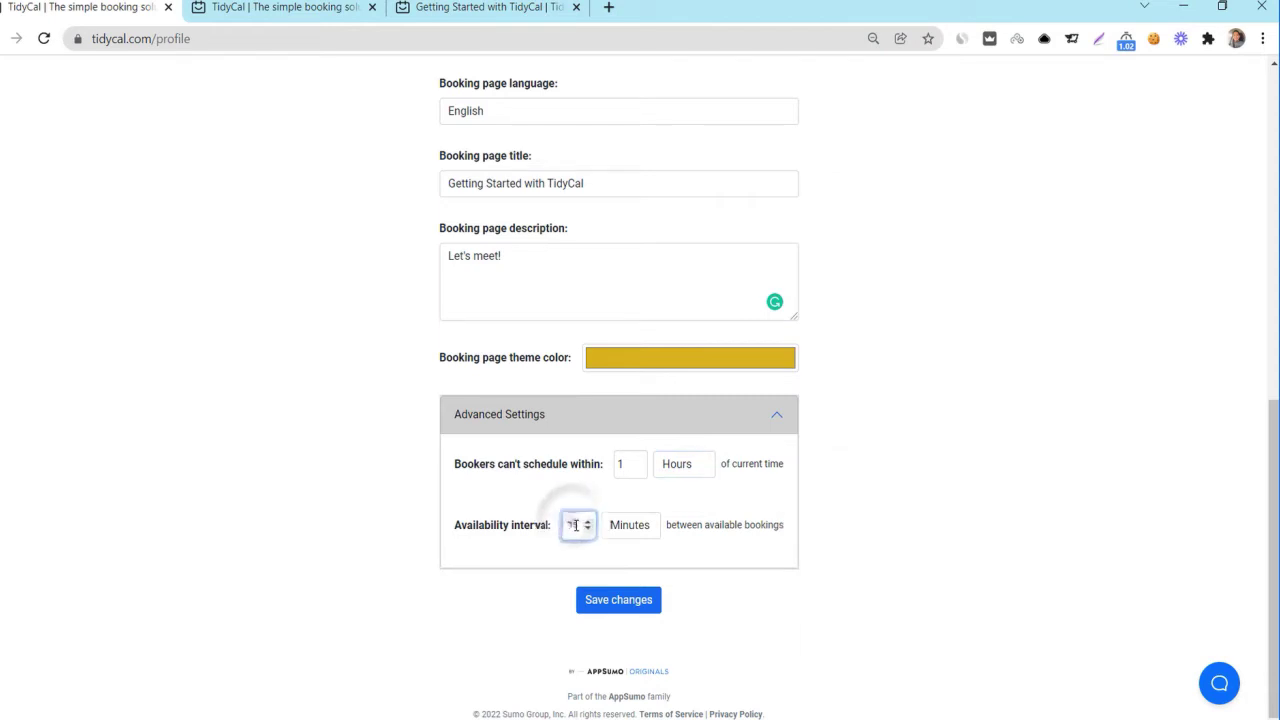
{"action": "left_click", "coordinate": [640, 527]}
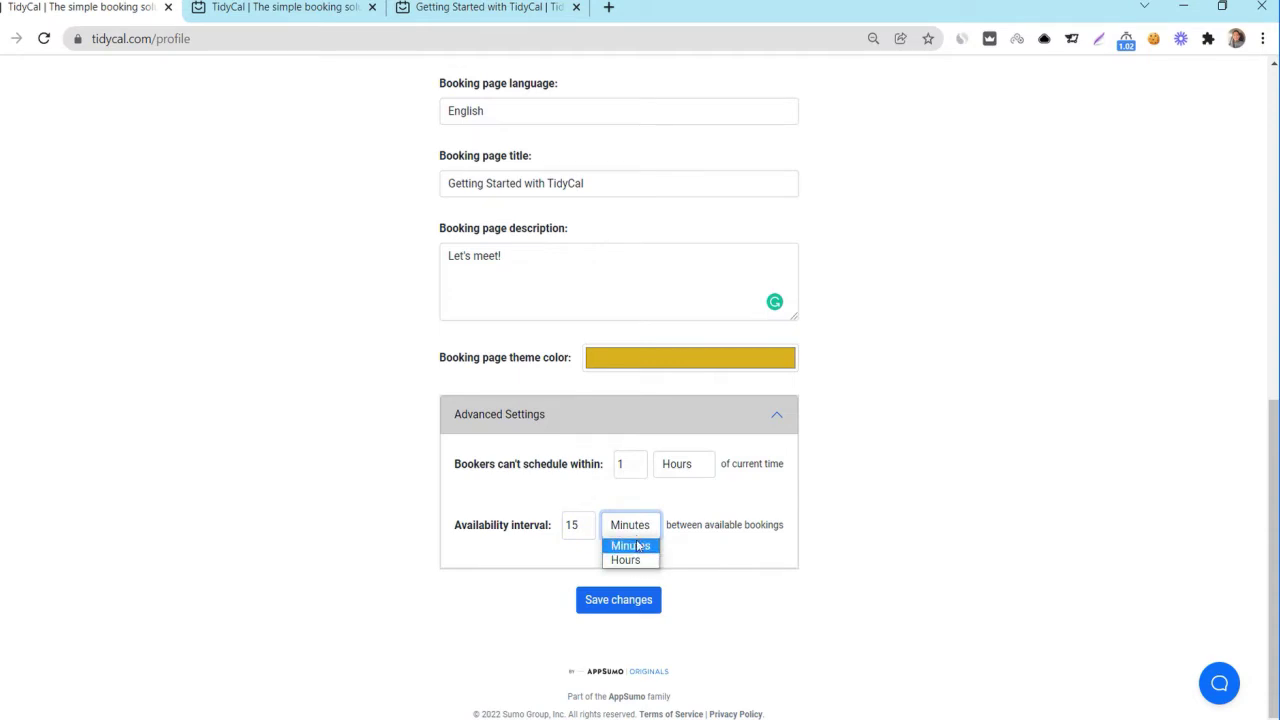
{"action": "left_click", "coordinate": [853, 516]}
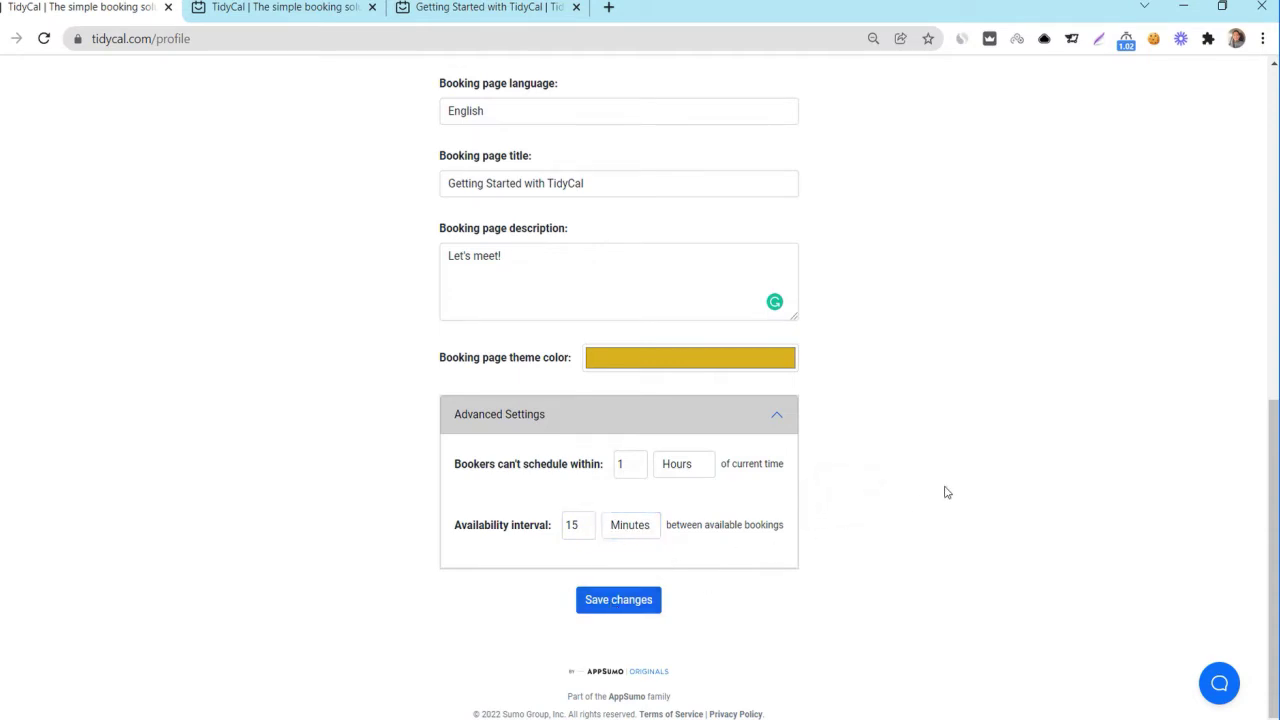
{"action": "scroll", "coordinate": [1000, 256], "scroll_direction": "up", "scroll_amount": 10}
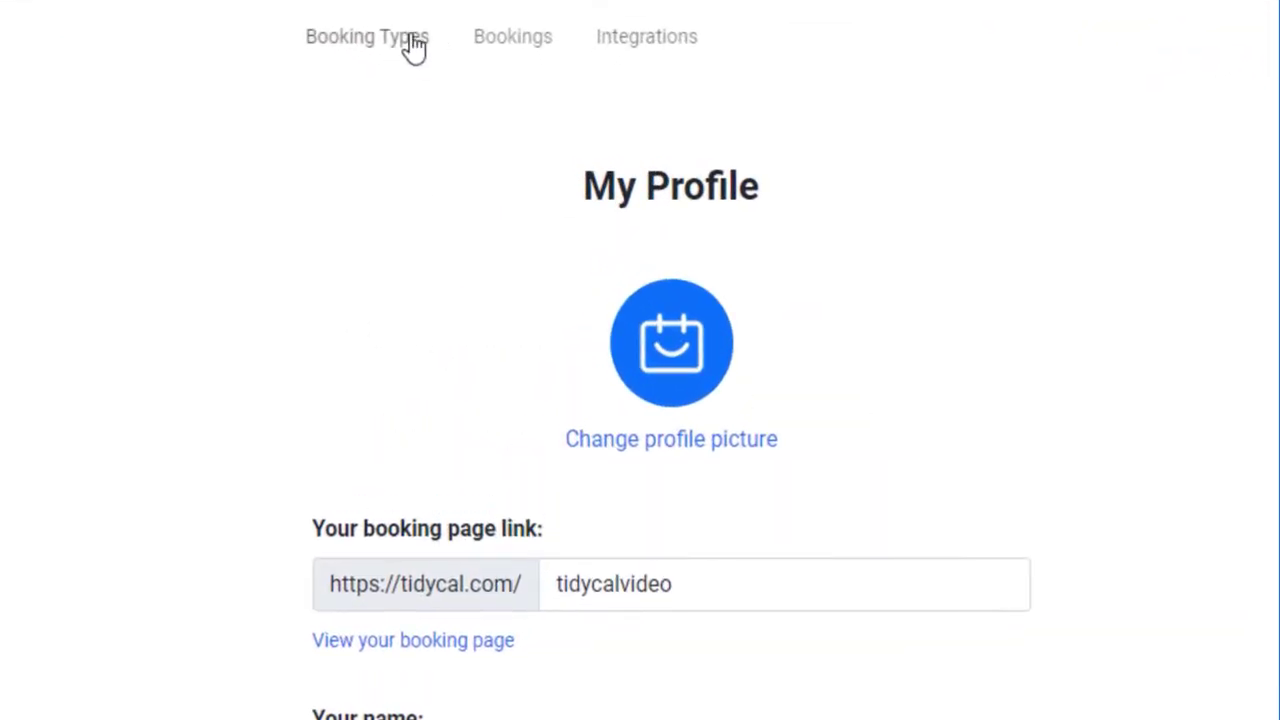
Step: Go to the Booking Types dashboard listing the three active booking types
{"action": "left_click", "coordinate": [413, 46]}
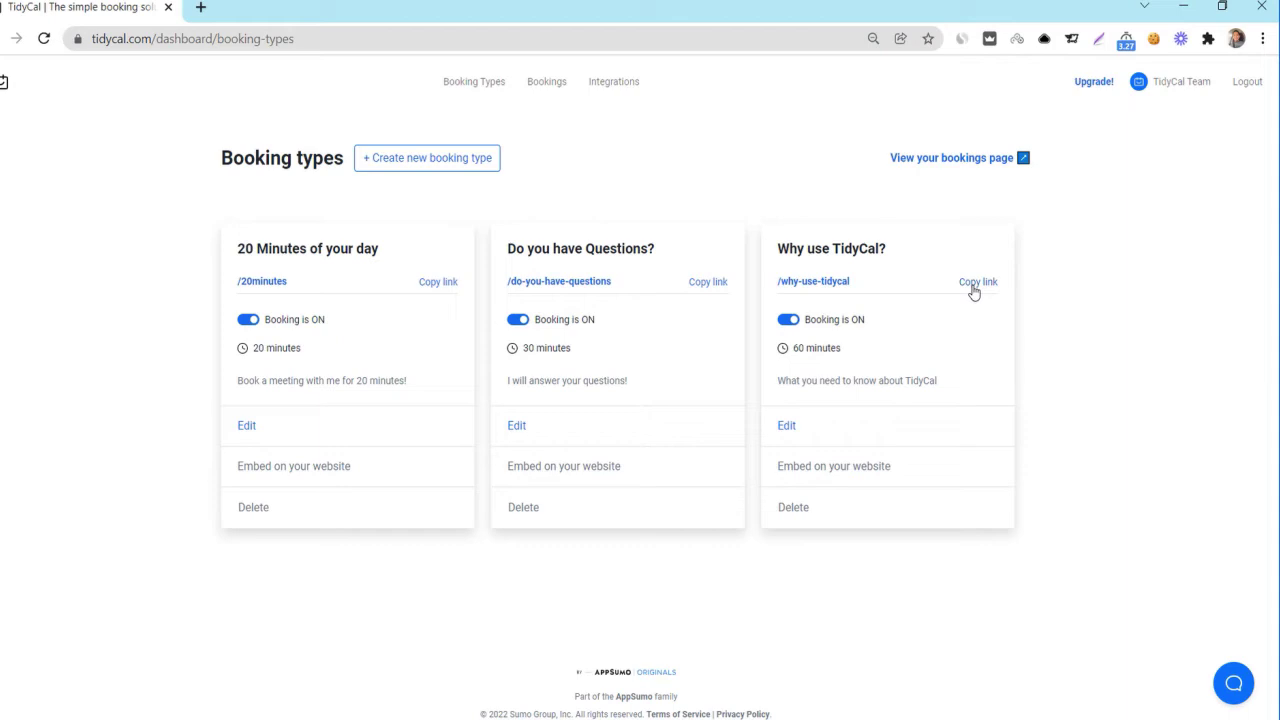
{"action": "left_click", "coordinate": [246, 321]}
{"action": "left_click", "coordinate": [516, 321]}
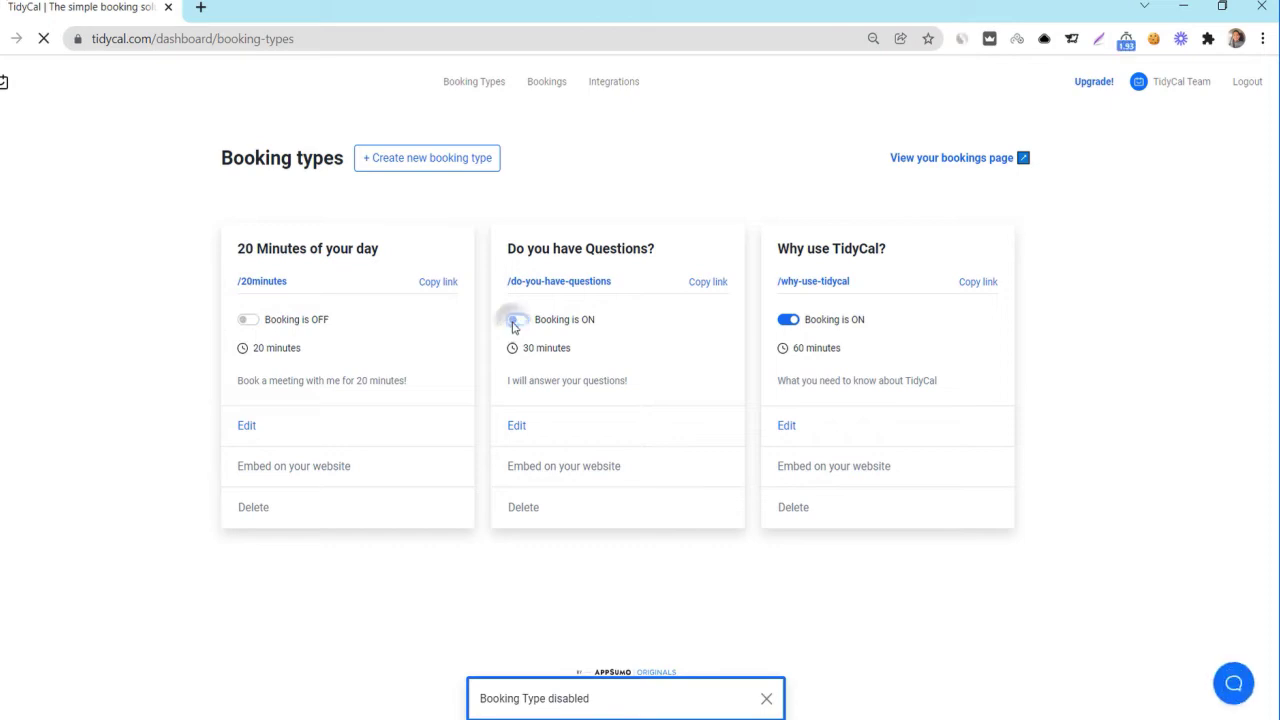
{"action": "left_click", "coordinate": [786, 320]}
{"action": "left_click", "coordinate": [786, 320]}
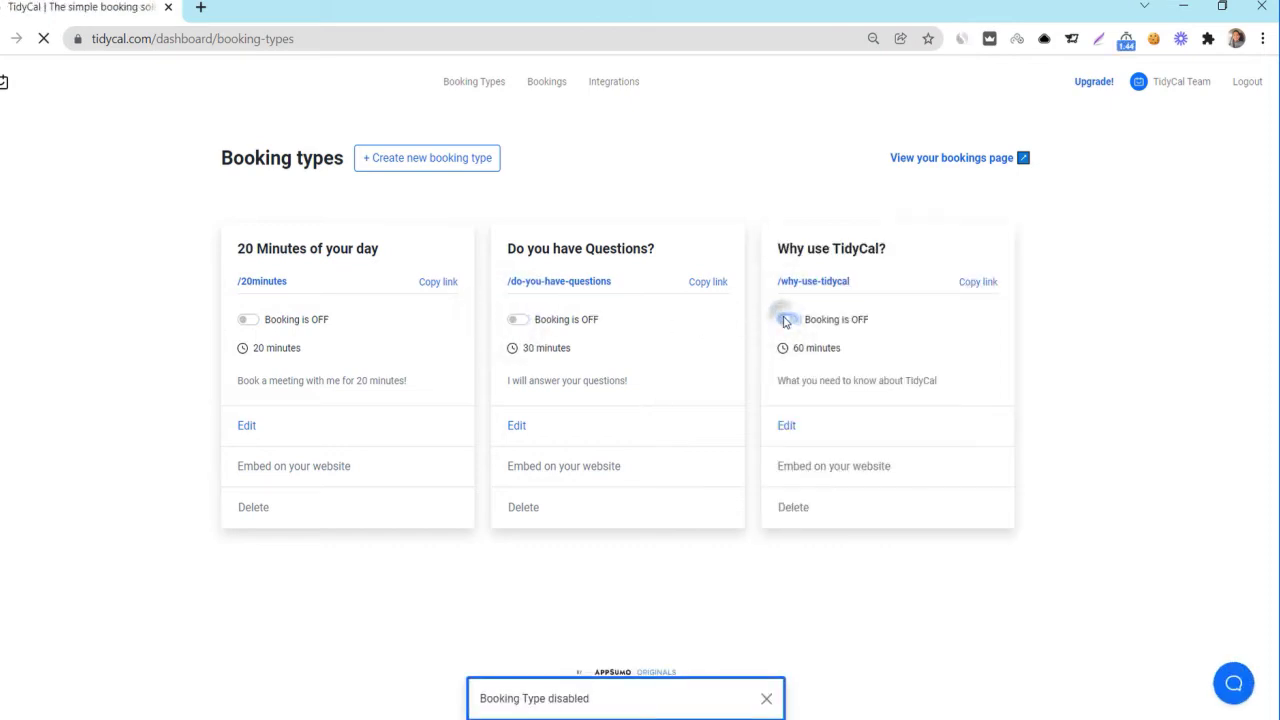
{"action": "left_click", "coordinate": [516, 321]}
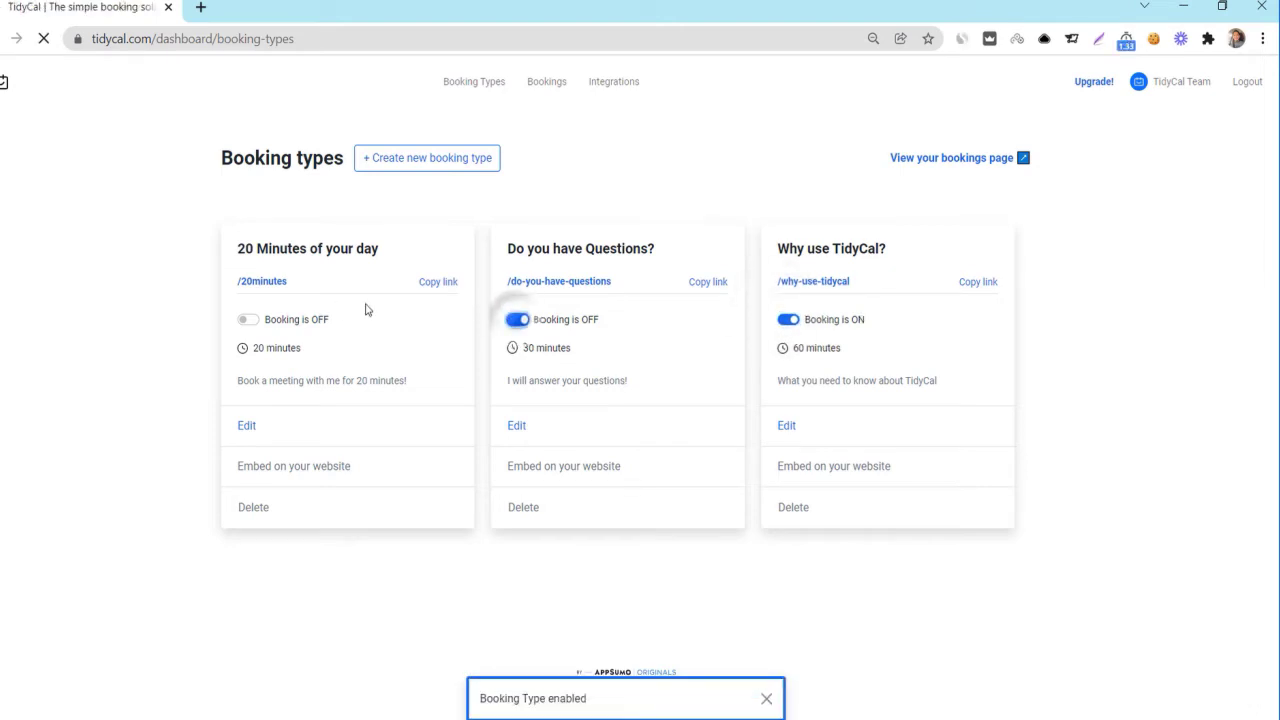
{"action": "left_click", "coordinate": [248, 320]}
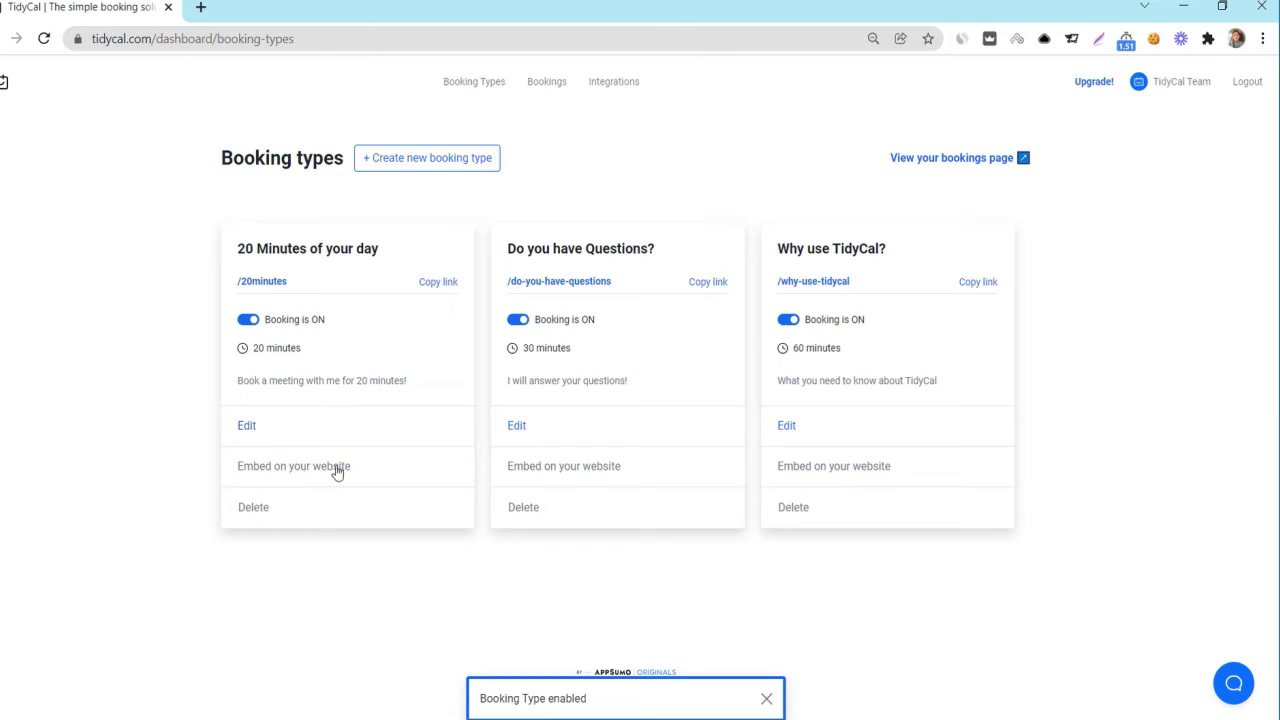
Step: Copy the 'Do you have Questions?' embed code, then close the embed dialog
{"action": "left_click", "coordinate": [530, 472]}
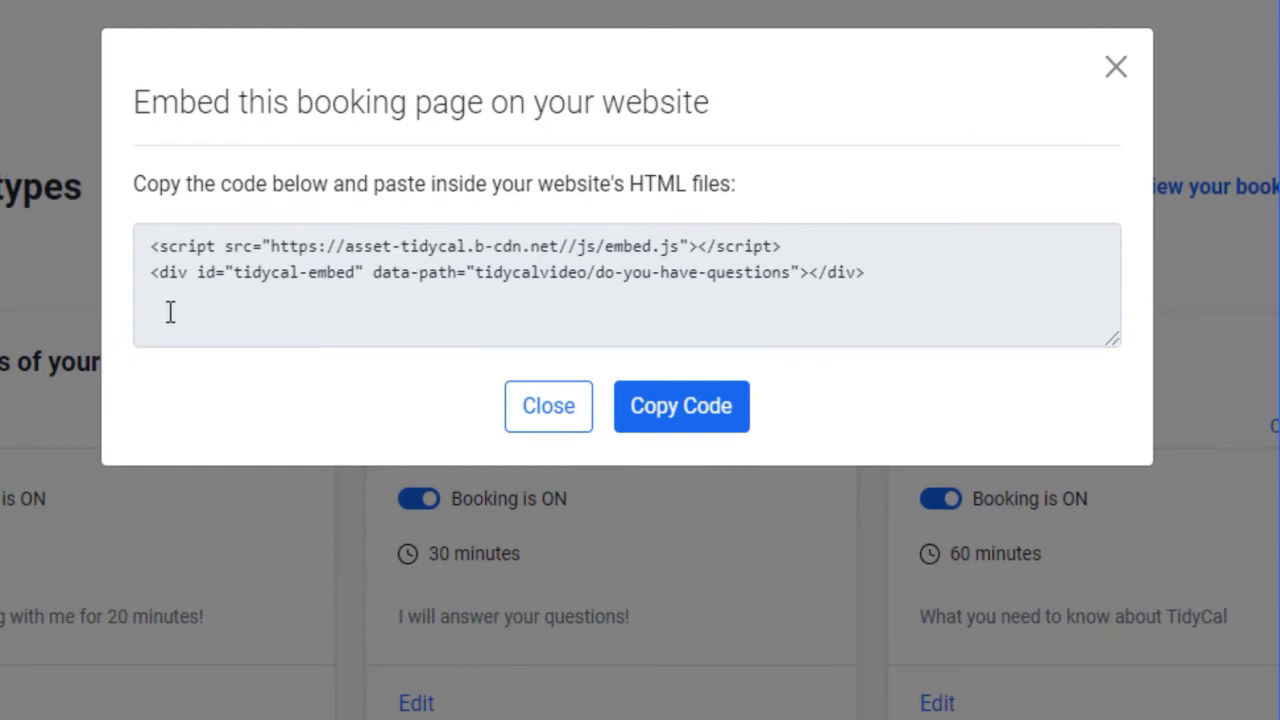
{"action": "left_click", "coordinate": [709, 420]}
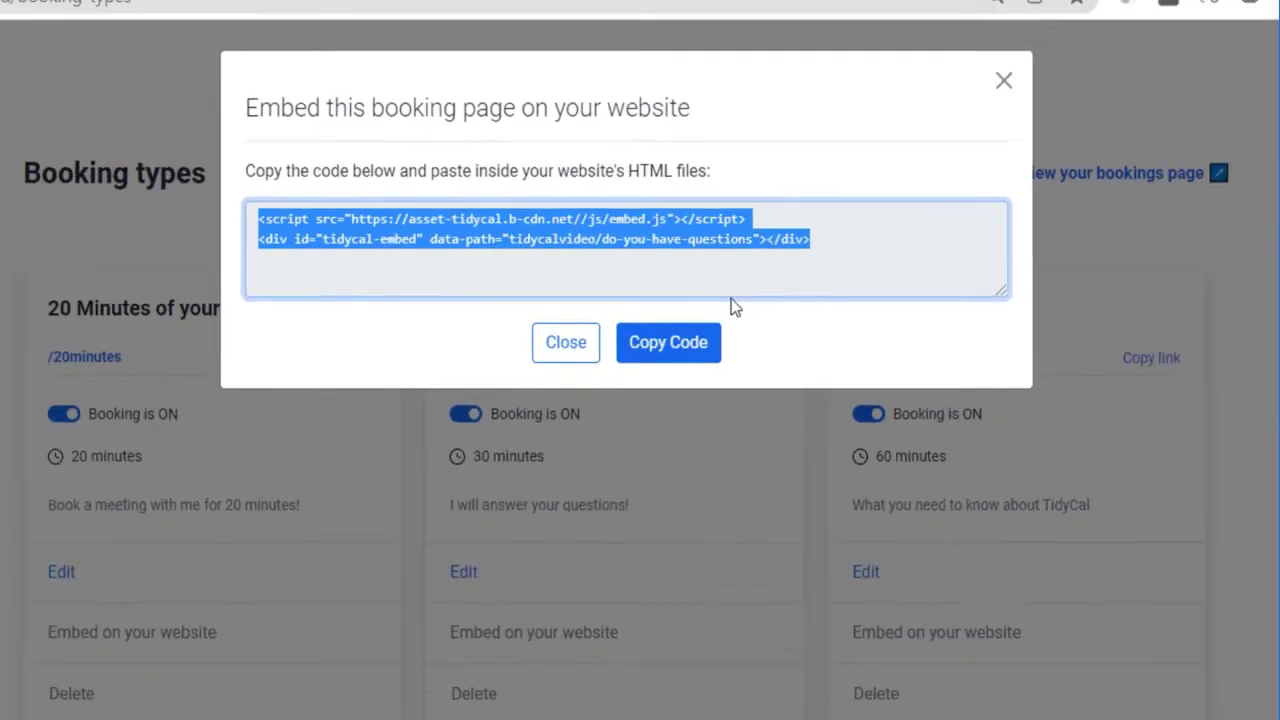
{"action": "left_click", "coordinate": [548, 406]}
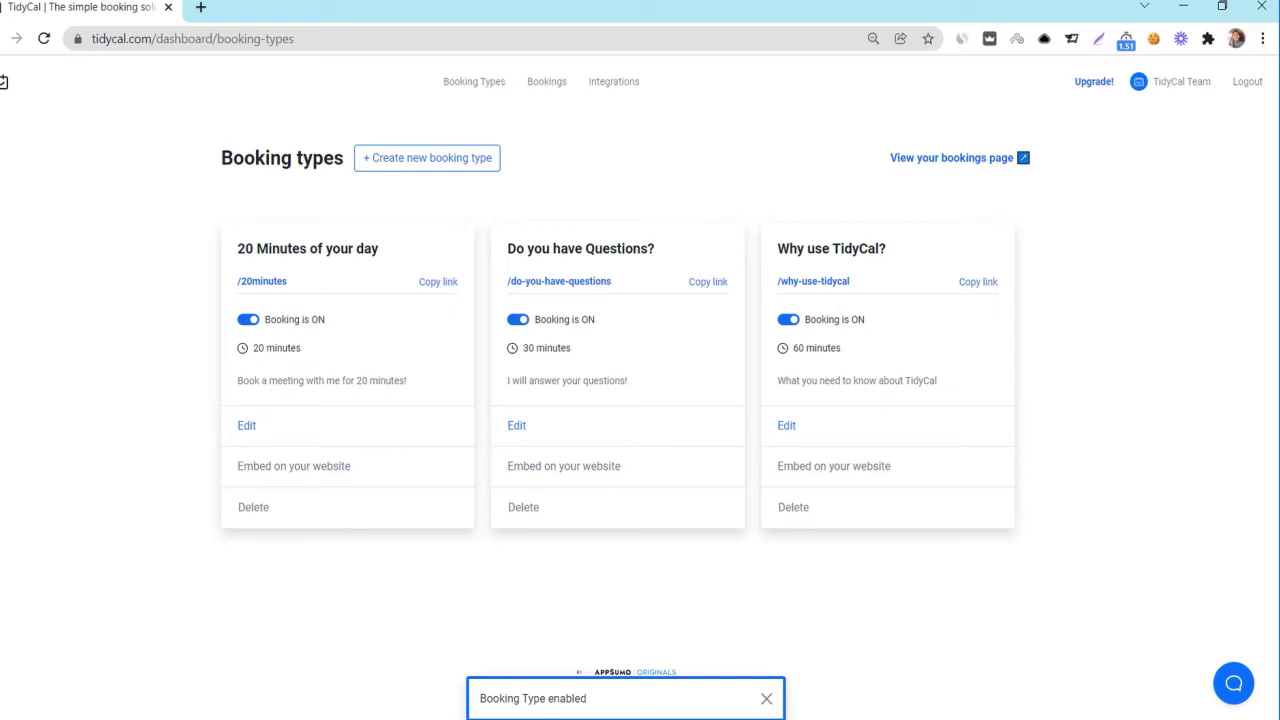
Step: Rename '20 Minutes of your day' to '20 Minutes One on One' with link slug 'One-on-One'
{"action": "left_click", "coordinate": [245, 428]}
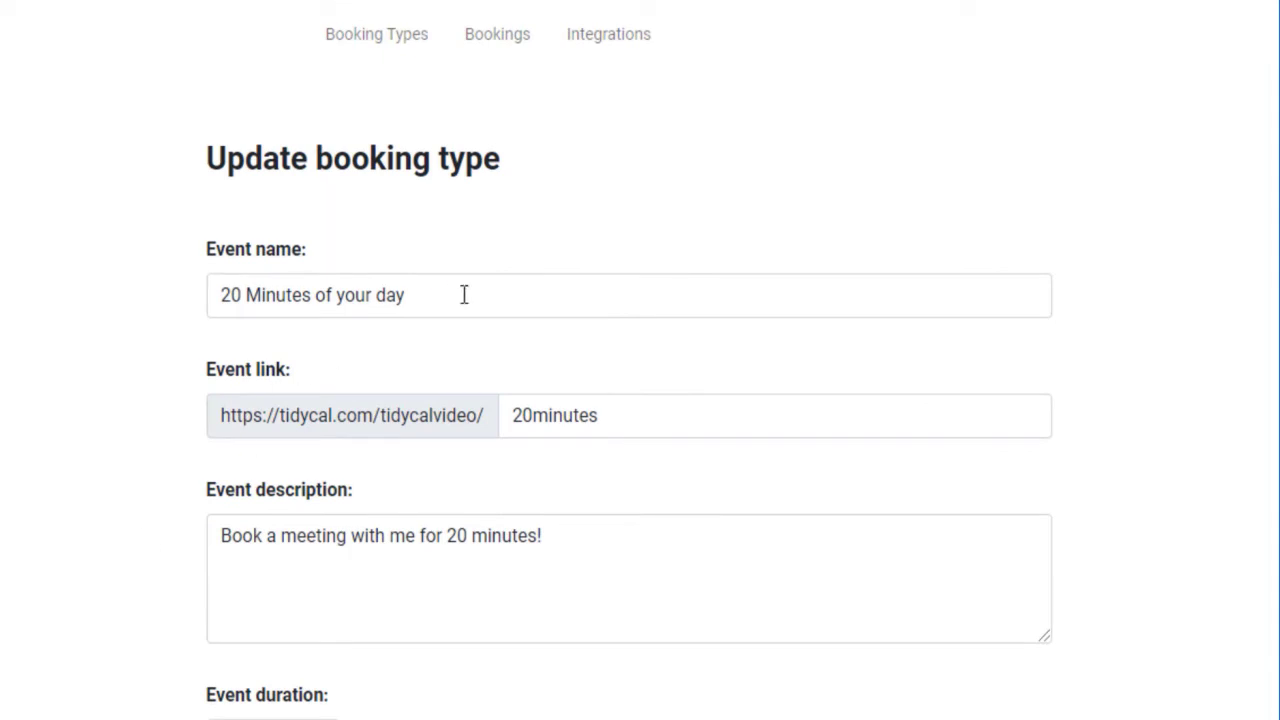
{"action": "left_click_drag", "start_coordinate": [464, 294], "coordinate": [332, 274]}
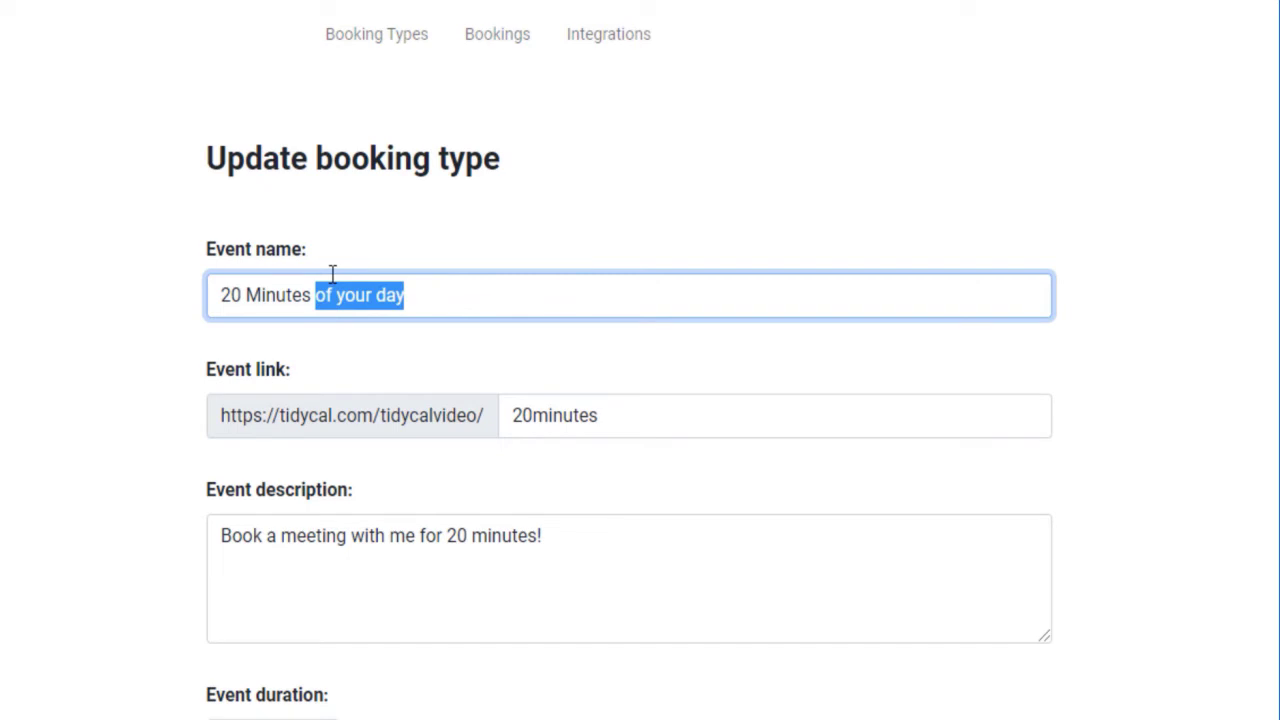
{"action": "type", "text": "One n"}
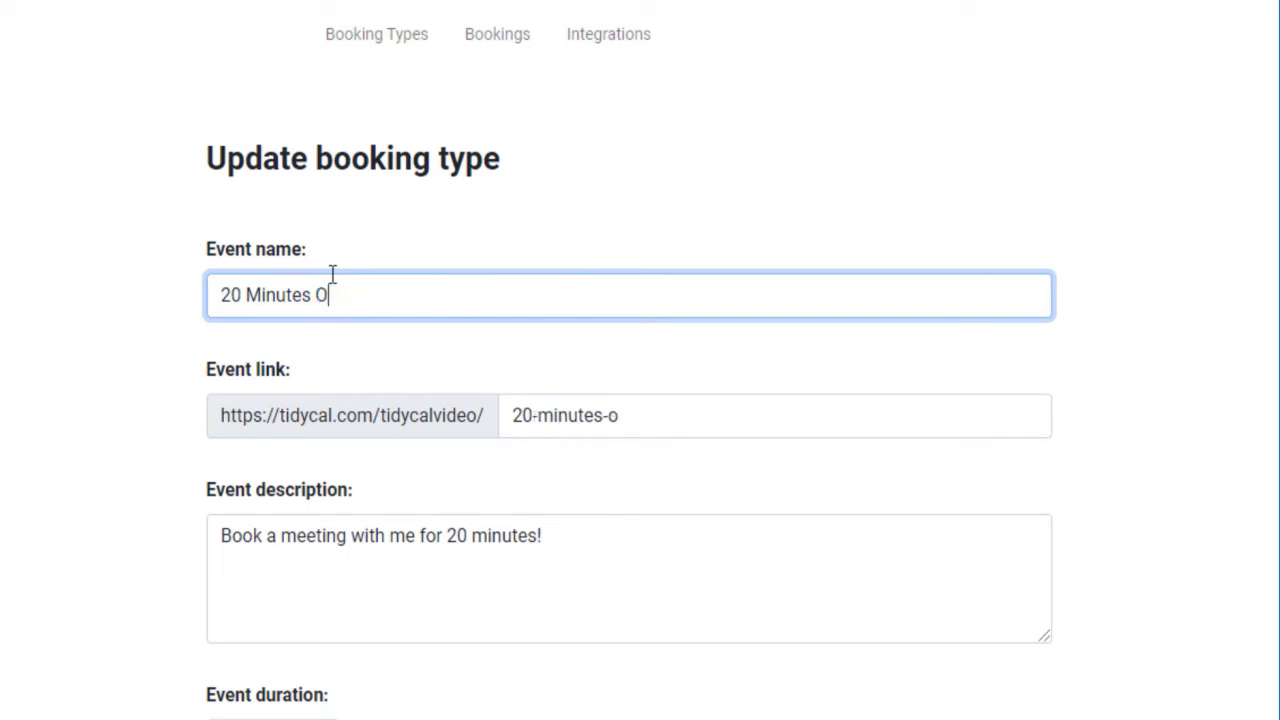
{"action": "key", "text": "BackSpace"}
{"action": "type", "text": "on ONe"}
{"action": "key", "text": "BackSpace"}
{"action": "key", "text": "BackSpace"}
{"action": "type", "text": "ne"}
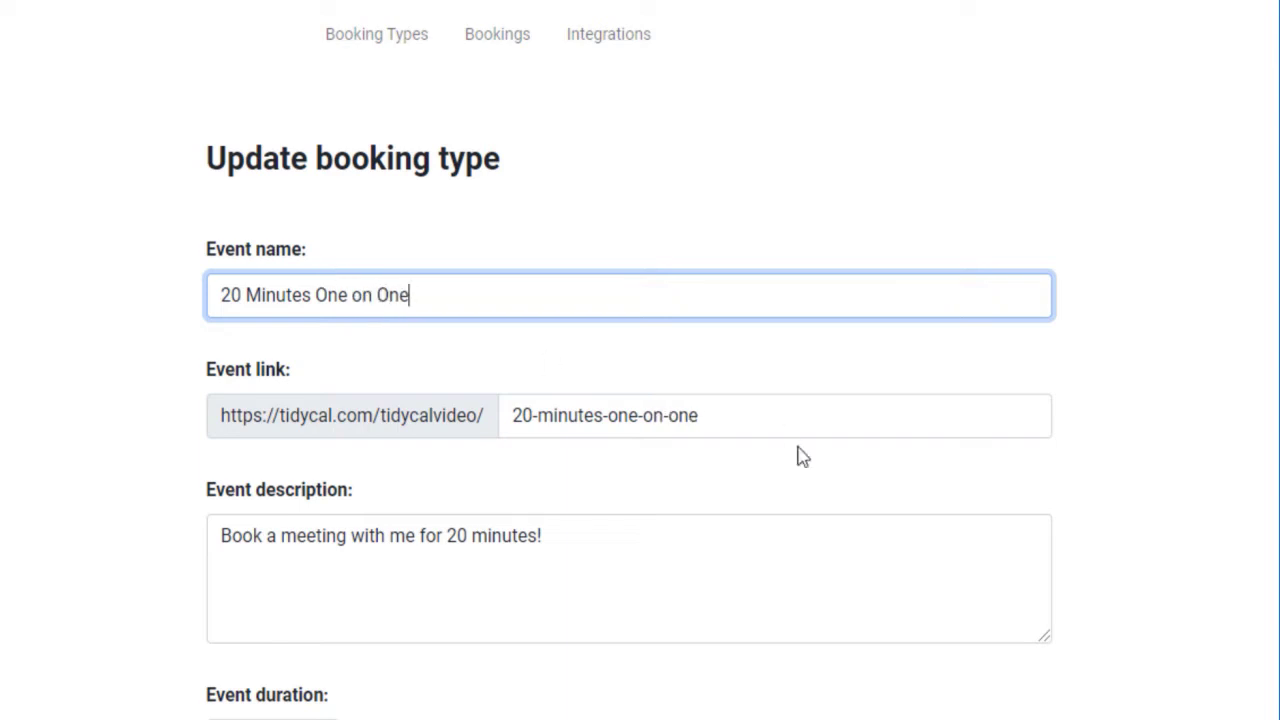
{"action": "triple_click", "coordinate": [760, 410]}
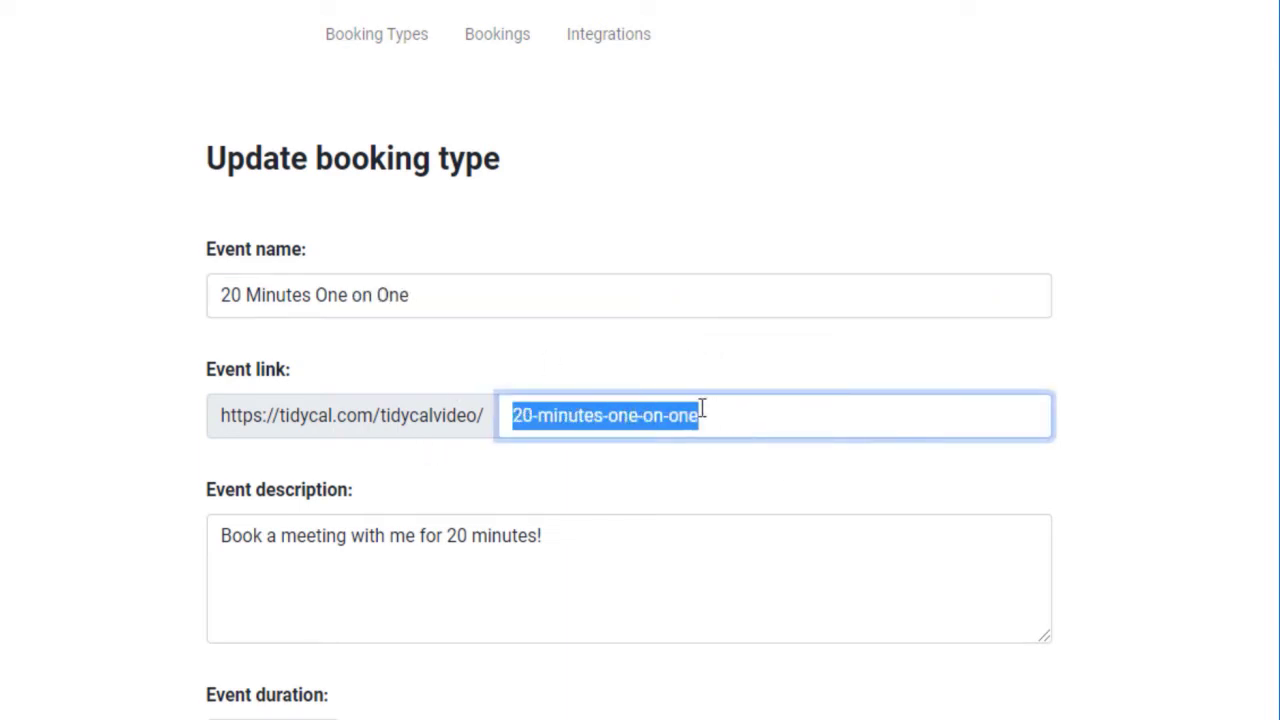
{"action": "triple_click", "coordinate": [586, 414]}
{"action": "type", "text": "One"}
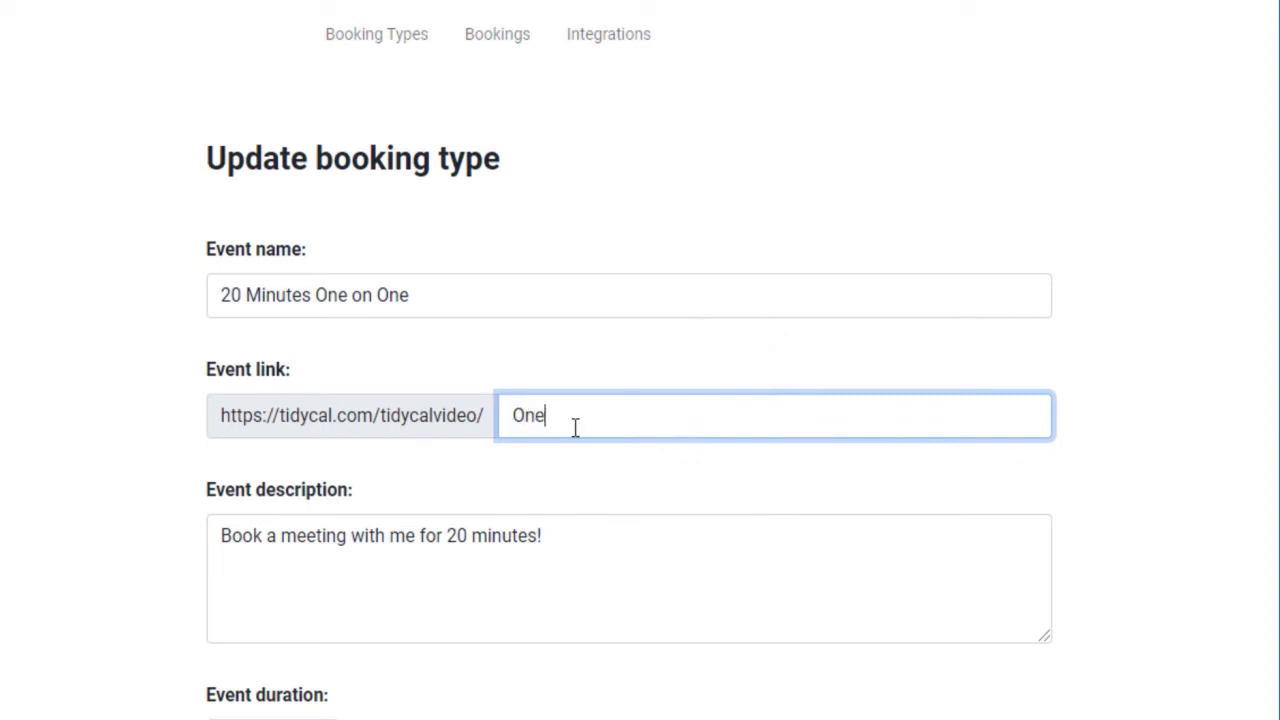
{"action": "type", "text": "-on-One"}
Step: Make the event description read 'Book a meeting with me for 20 minutes!' and select it
{"action": "left_click", "coordinate": [571, 550]}
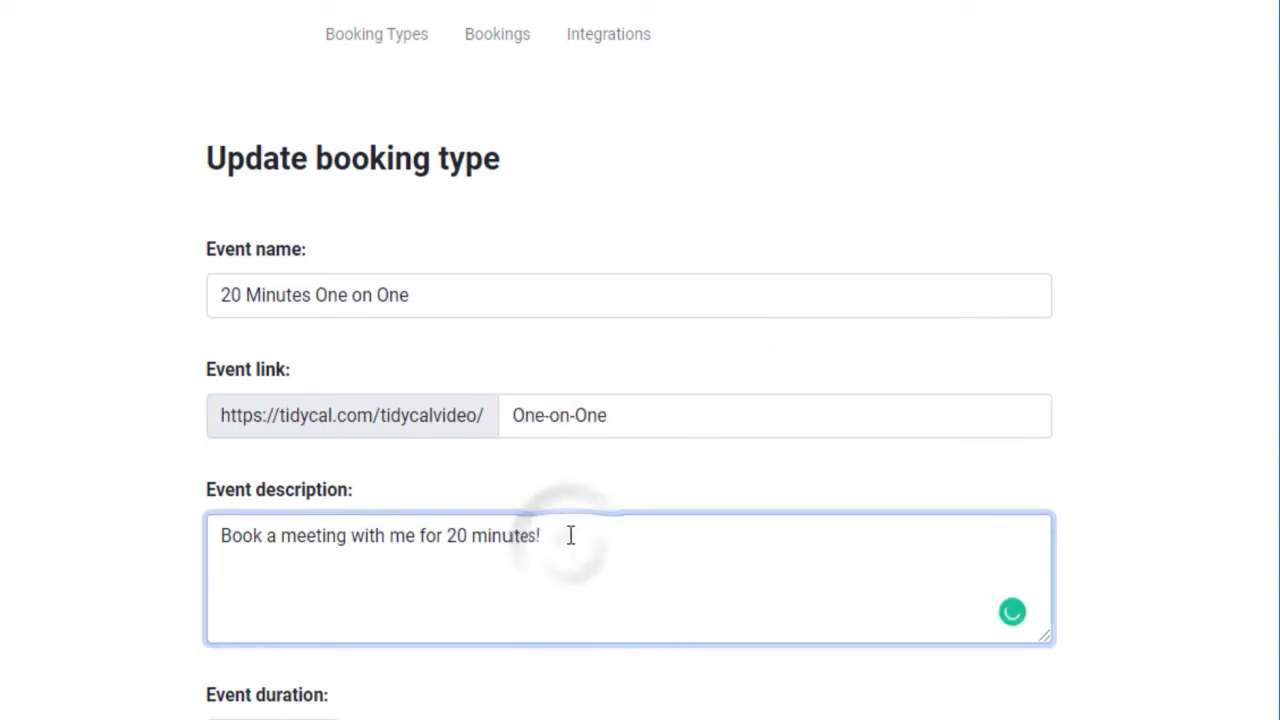
{"action": "left_click", "coordinate": [445, 536]}
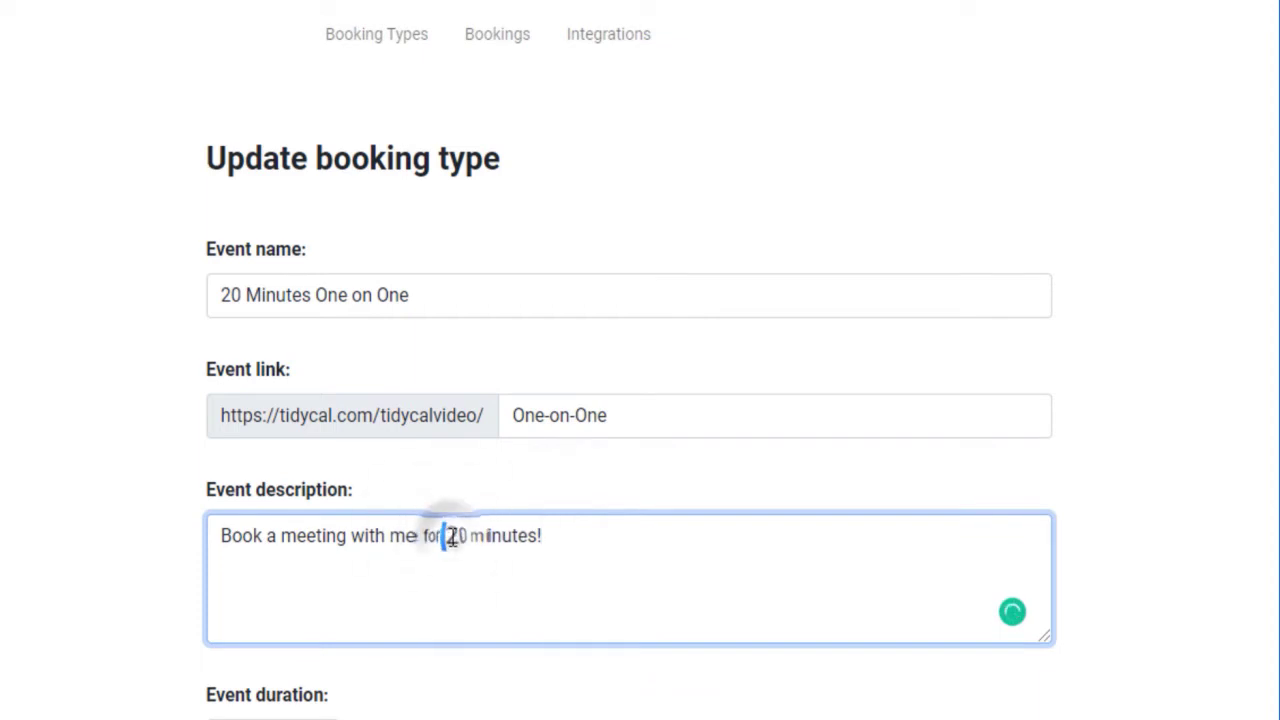
{"action": "double_click", "coordinate": [474, 524]}
{"action": "left_click_drag", "start_coordinate": [583, 539], "coordinate": [187, 543]}
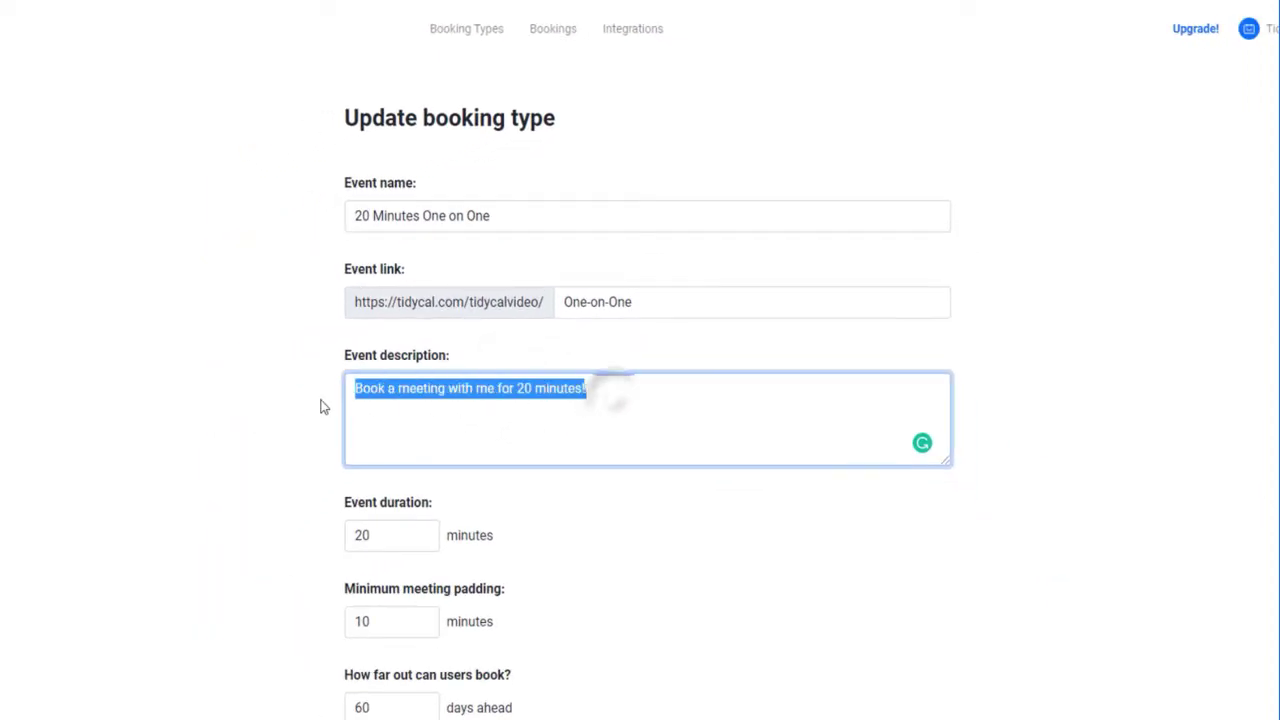
Step: Try the event duration spinner and leave the duration at 20 minutes
{"action": "double_click", "coordinate": [385, 535]}
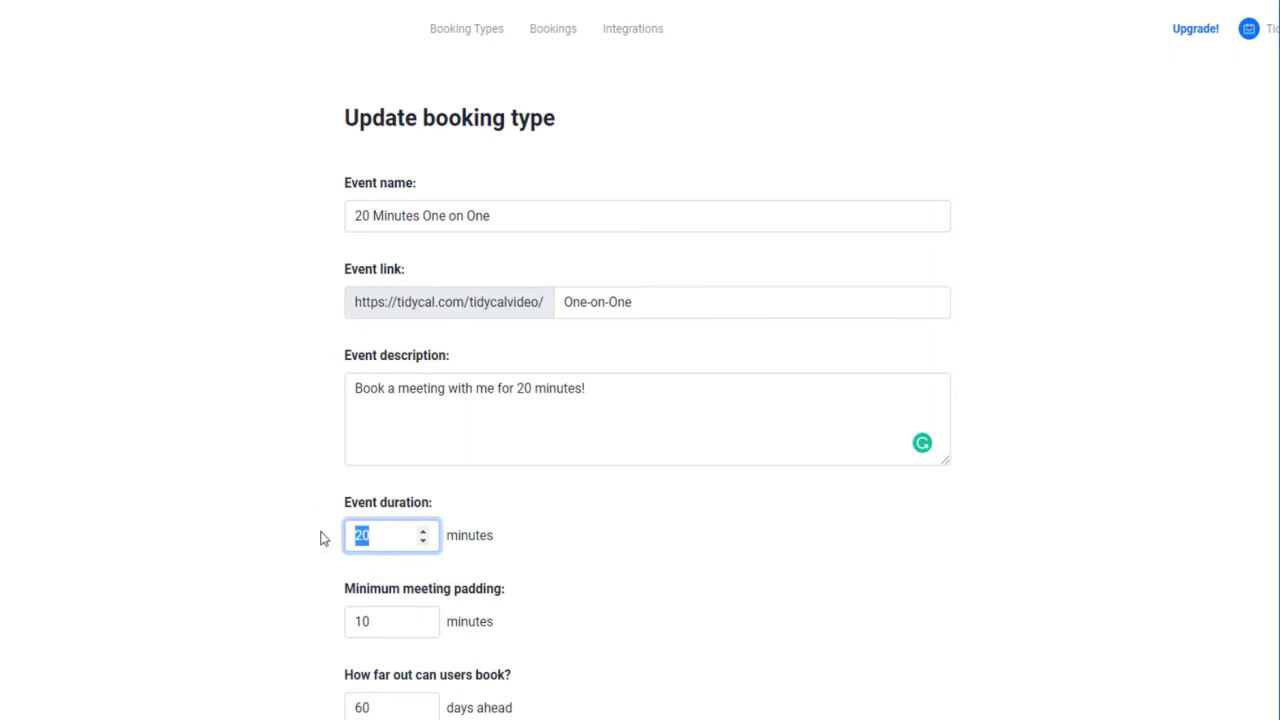
{"action": "left_click", "coordinate": [426, 531]}
{"action": "left_click", "coordinate": [426, 531]}
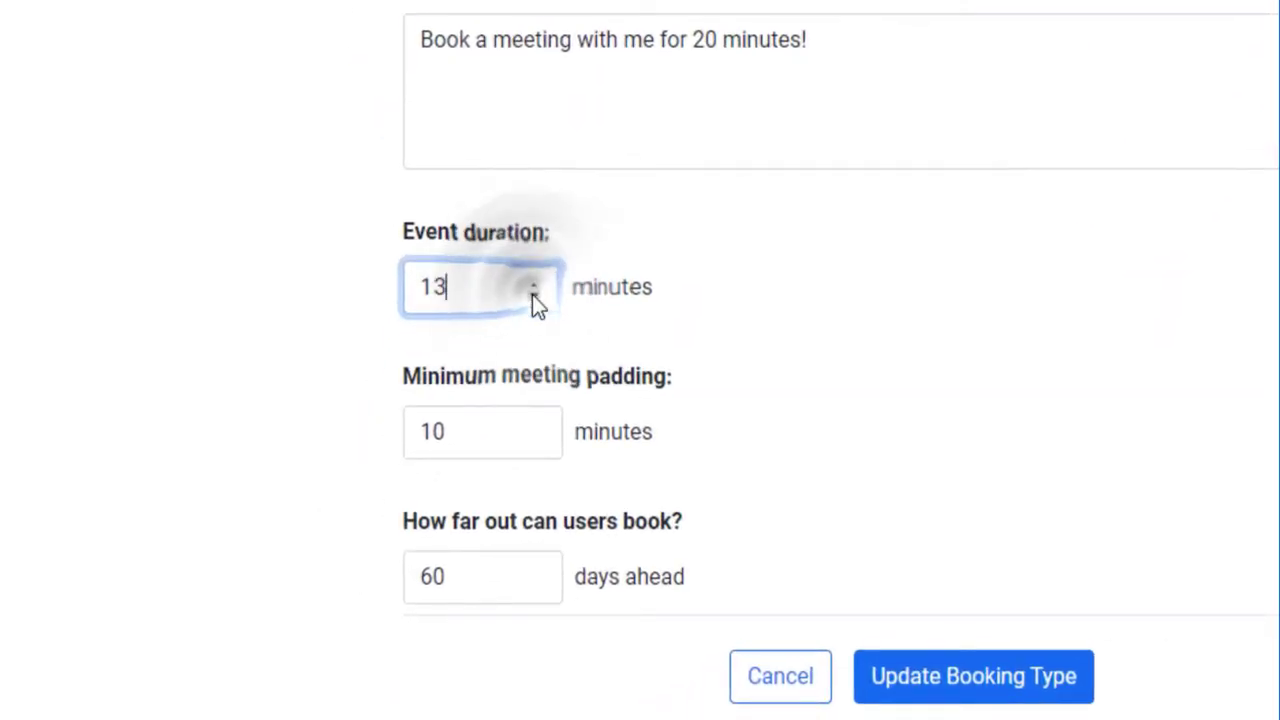
{"action": "left_click", "coordinate": [426, 531]}
{"action": "left_click", "coordinate": [536, 280]}
{"action": "left_click", "coordinate": [536, 280]}
{"action": "left_click", "coordinate": [536, 280]}
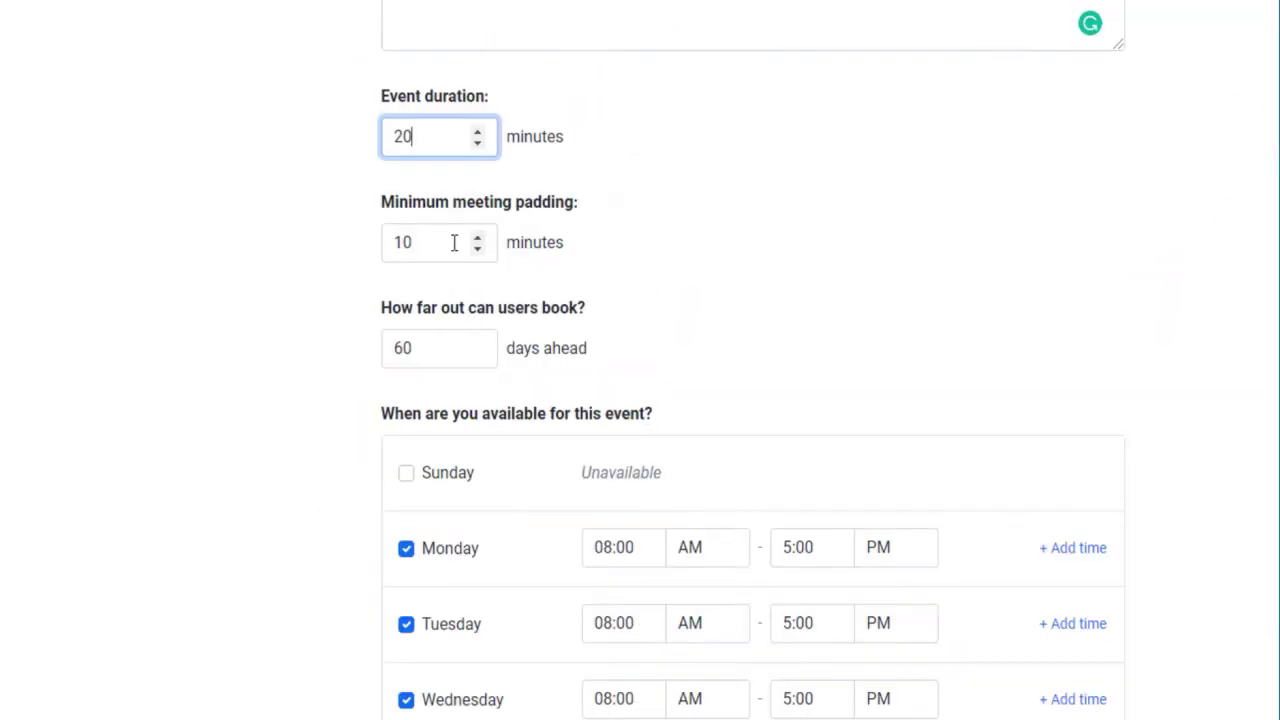
Step: Set minimum meeting padding to 30 minutes
{"action": "left_click_drag", "start_coordinate": [446, 240], "coordinate": [374, 237]}
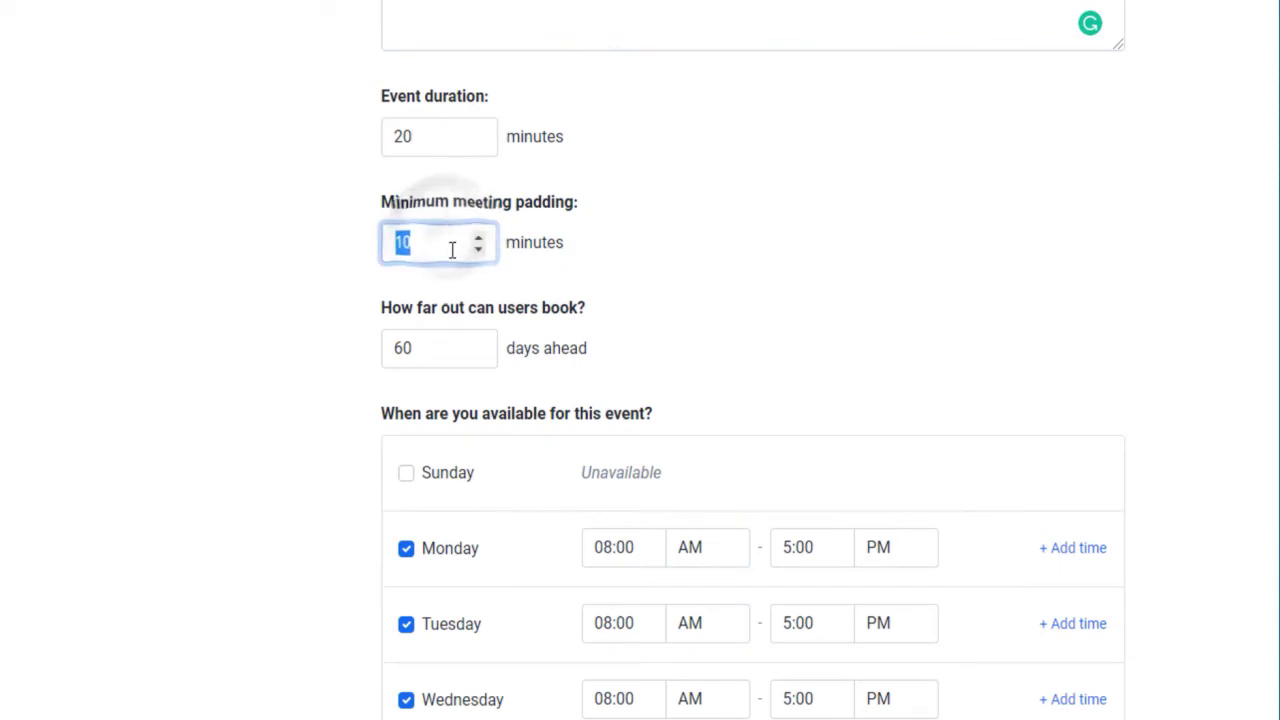
{"action": "left_click", "coordinate": [479, 249]}
{"action": "left_click", "coordinate": [479, 249]}
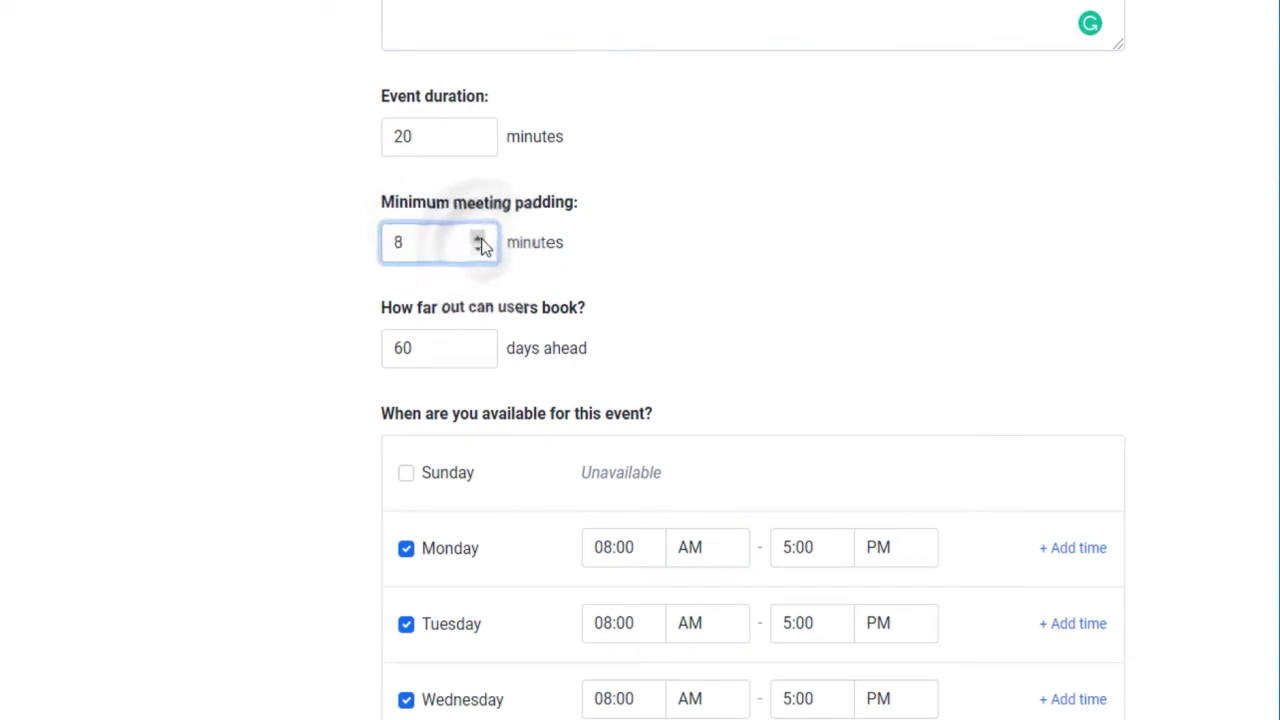
{"action": "left_click", "coordinate": [481, 240]}
{"action": "left_click", "coordinate": [481, 240]}
{"action": "left_click_drag", "start_coordinate": [428, 242], "coordinate": [345, 233]}
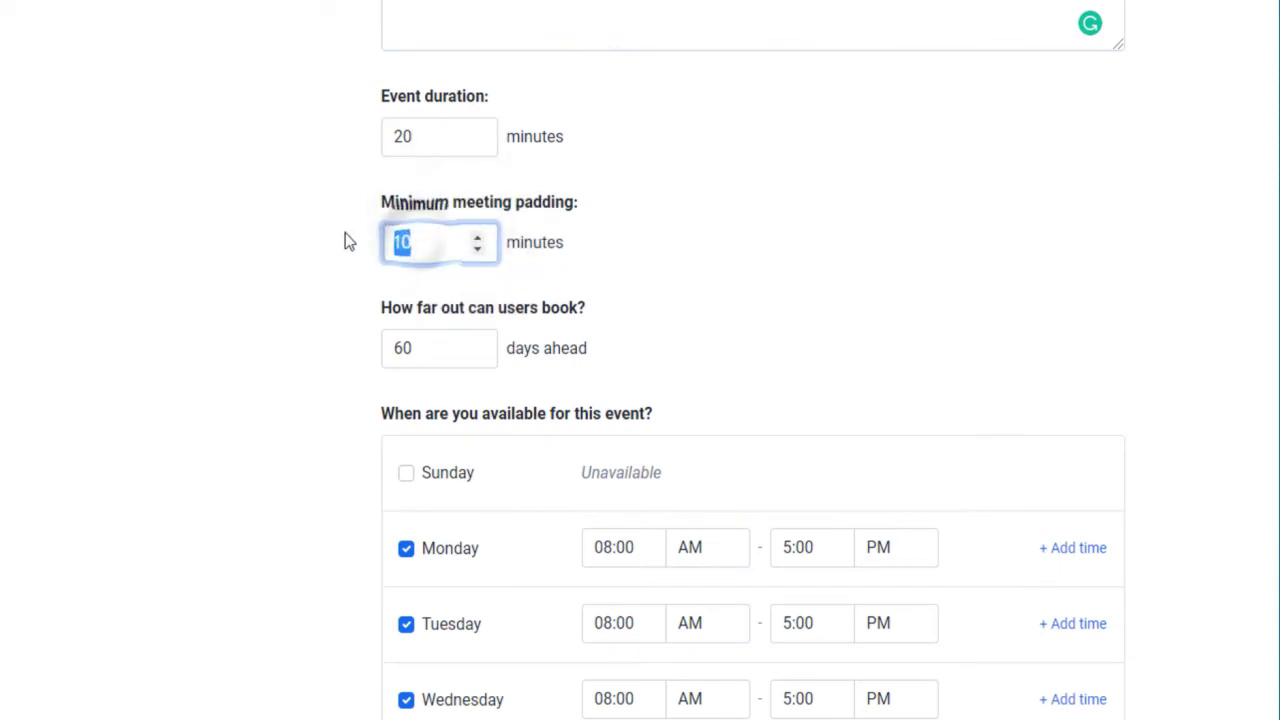
{"action": "type", "text": "30"}
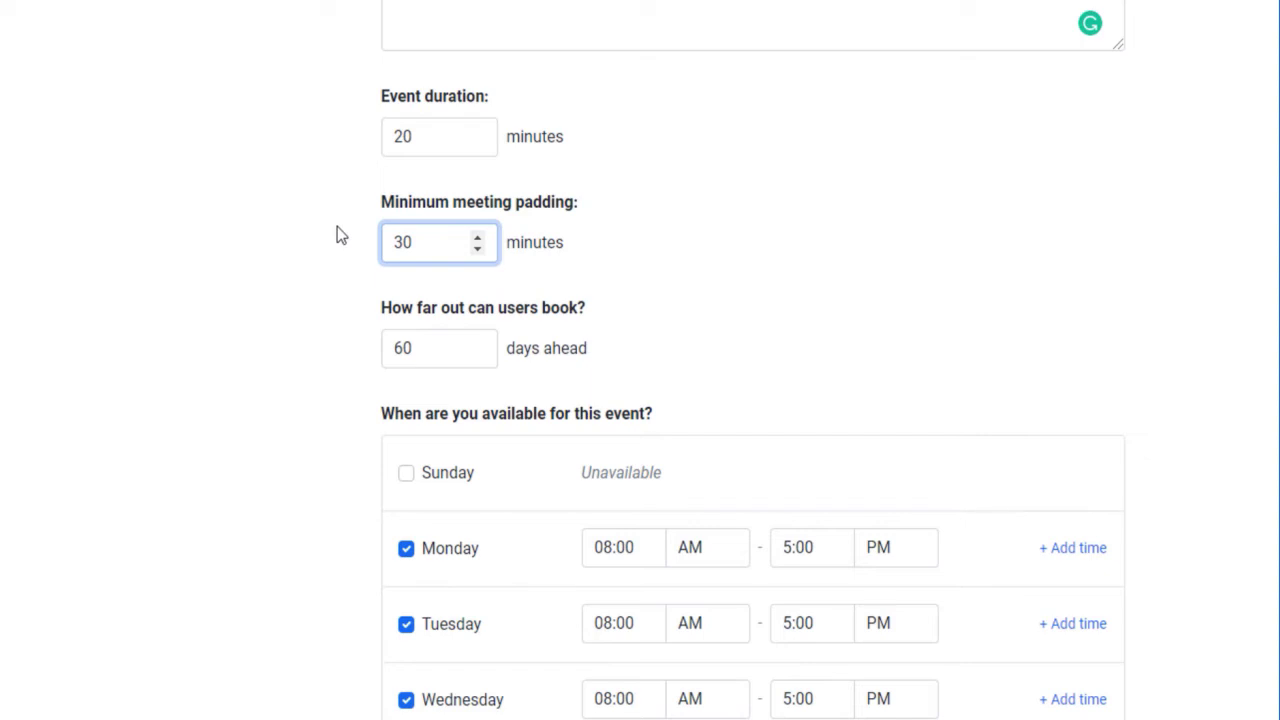
Step: Keep the booking window at 60 days ahead after trying other values
{"action": "double_click", "coordinate": [451, 348]}
{"action": "type", "text": "120"}
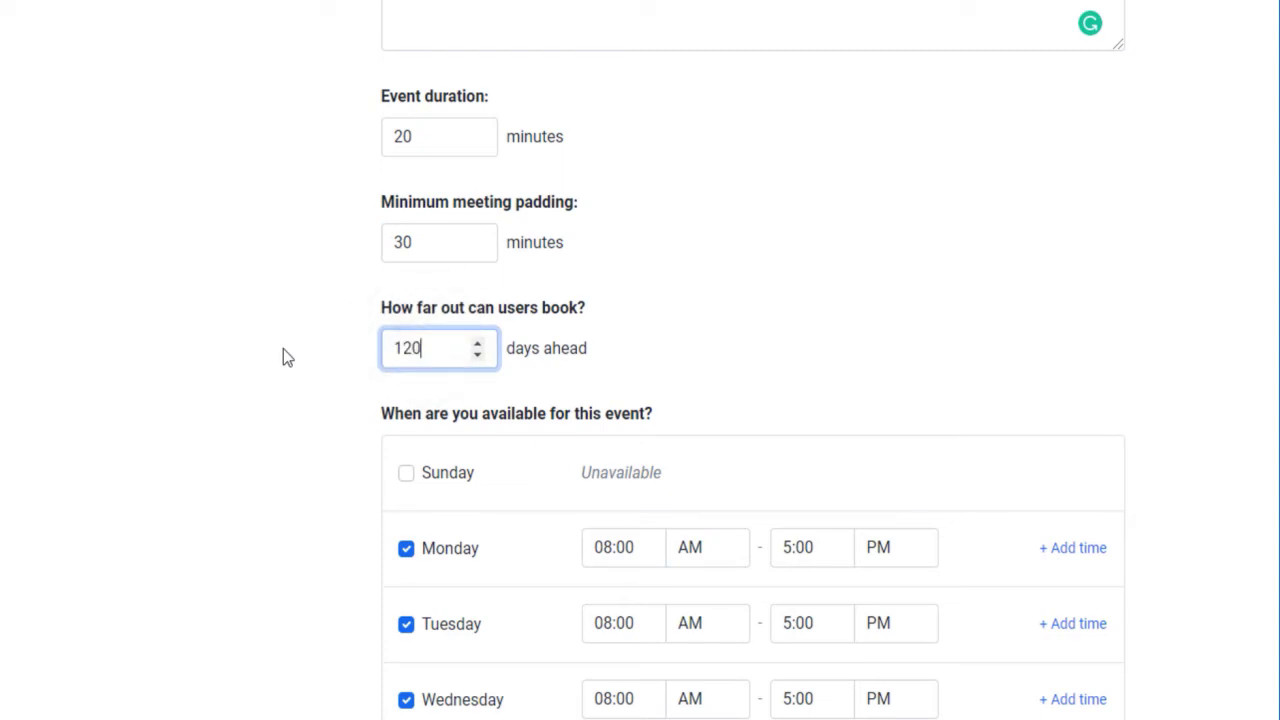
{"action": "key", "text": "BackSpace"}
{"action": "key", "text": "BackSpace"}
{"action": "key", "text": "BackSpace"}
{"action": "type", "text": "30"}
{"action": "key", "text": "BackSpace"}
{"action": "key", "text": "BackSpace"}
{"action": "type", "text": "10"}
{"action": "key", "text": "ctrl+a"}
{"action": "type", "text": "60"}
{"action": "left_click", "coordinate": [940, 308]}
Step: Make Sunday, Tuesday and Thursday unavailable
{"action": "scroll", "coordinate": [942, 305], "scroll_direction": "down", "scroll_amount": 3}
{"action": "left_click", "coordinate": [405, 213]}
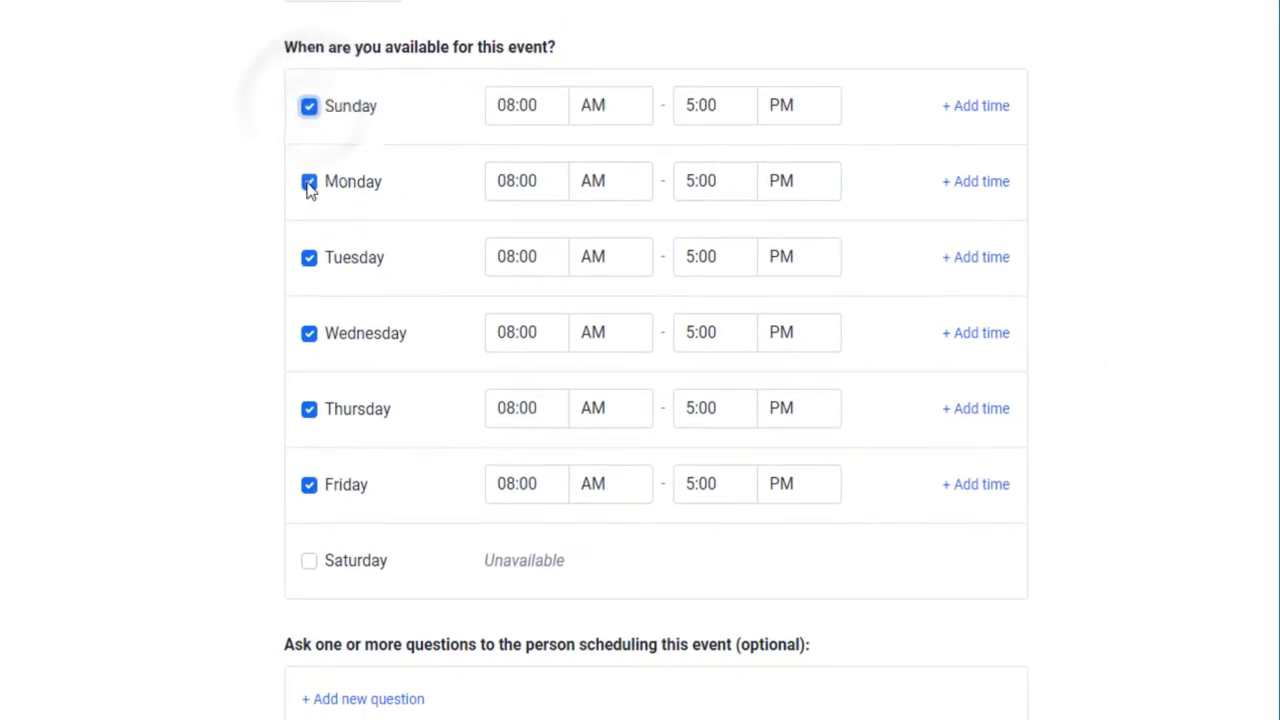
{"action": "left_click", "coordinate": [405, 213]}
{"action": "left_click", "coordinate": [309, 257]}
{"action": "left_click", "coordinate": [309, 409]}
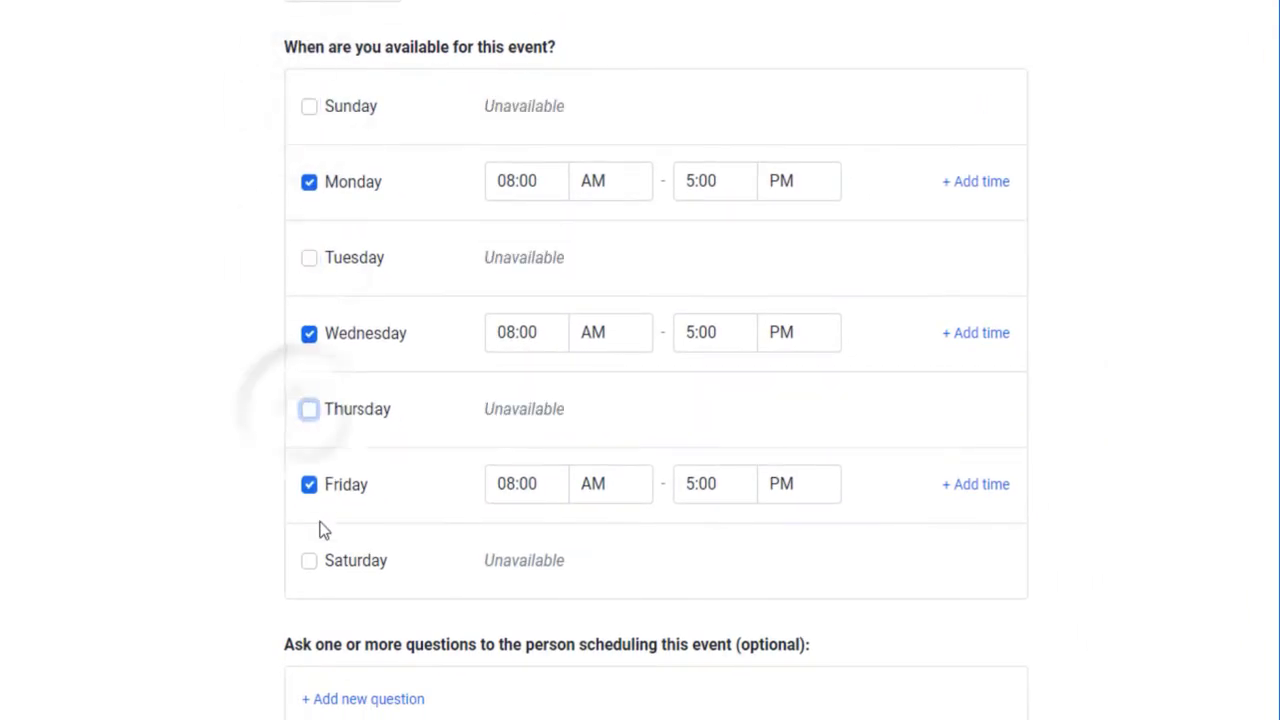
{"action": "left_click", "coordinate": [309, 560]}
{"action": "left_click", "coordinate": [309, 560]}
Step: Set Monday's hours to 9:00 AM–12:00 PM
{"action": "left_click", "coordinate": [508, 181]}
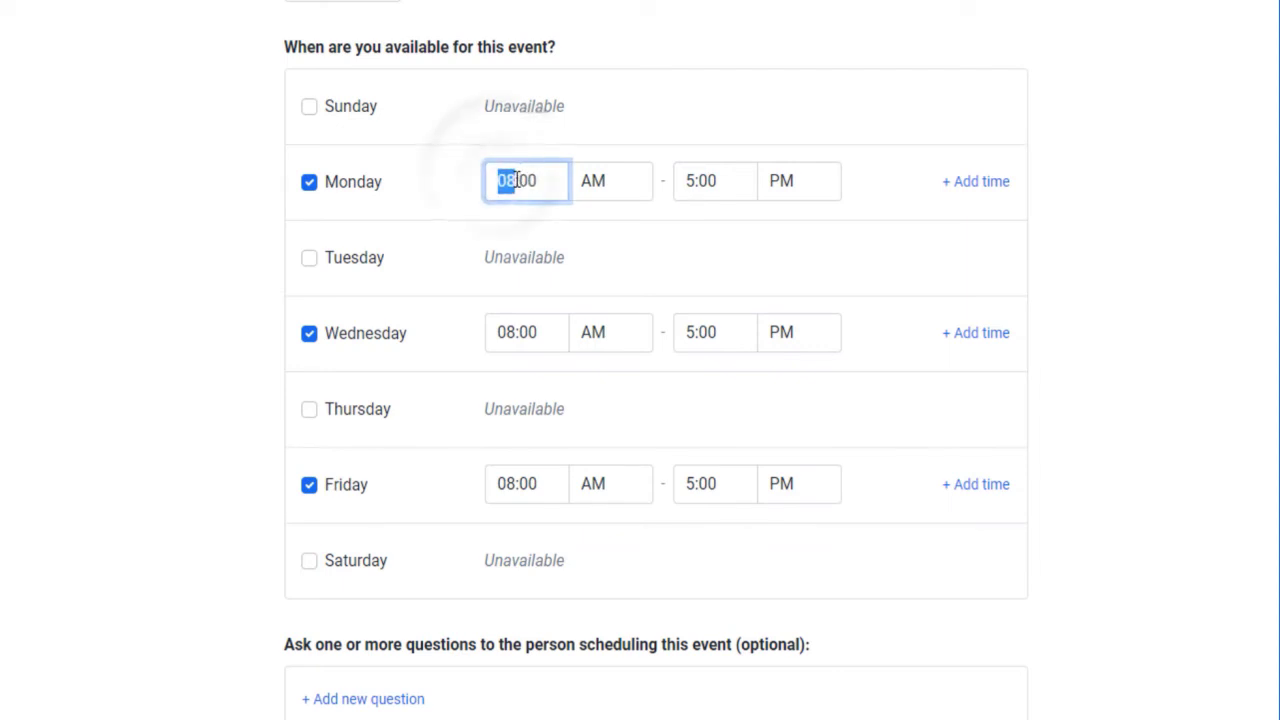
{"action": "type", "text": "9"}
{"action": "left_click", "coordinate": [620, 180]}
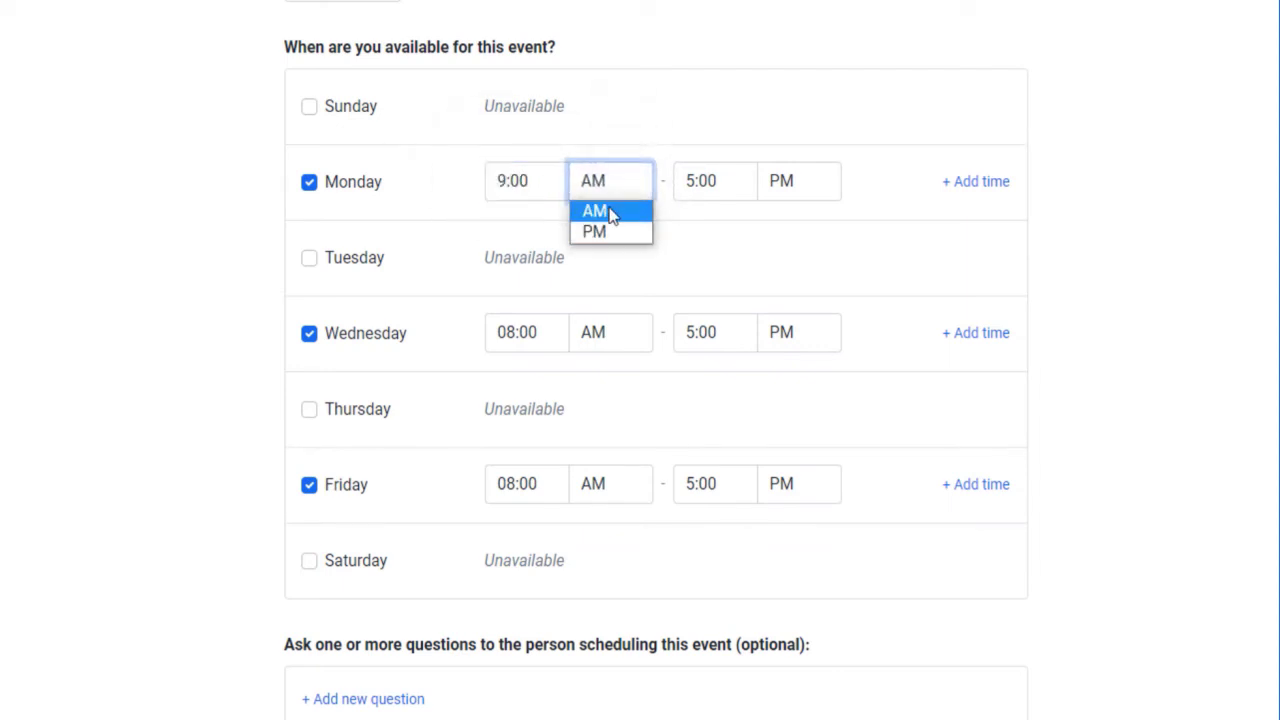
{"action": "left_click", "coordinate": [609, 211]}
{"action": "left_click", "coordinate": [695, 180]}
{"action": "type", "text": "12:0"}
{"action": "key", "text": "BackSpace"}
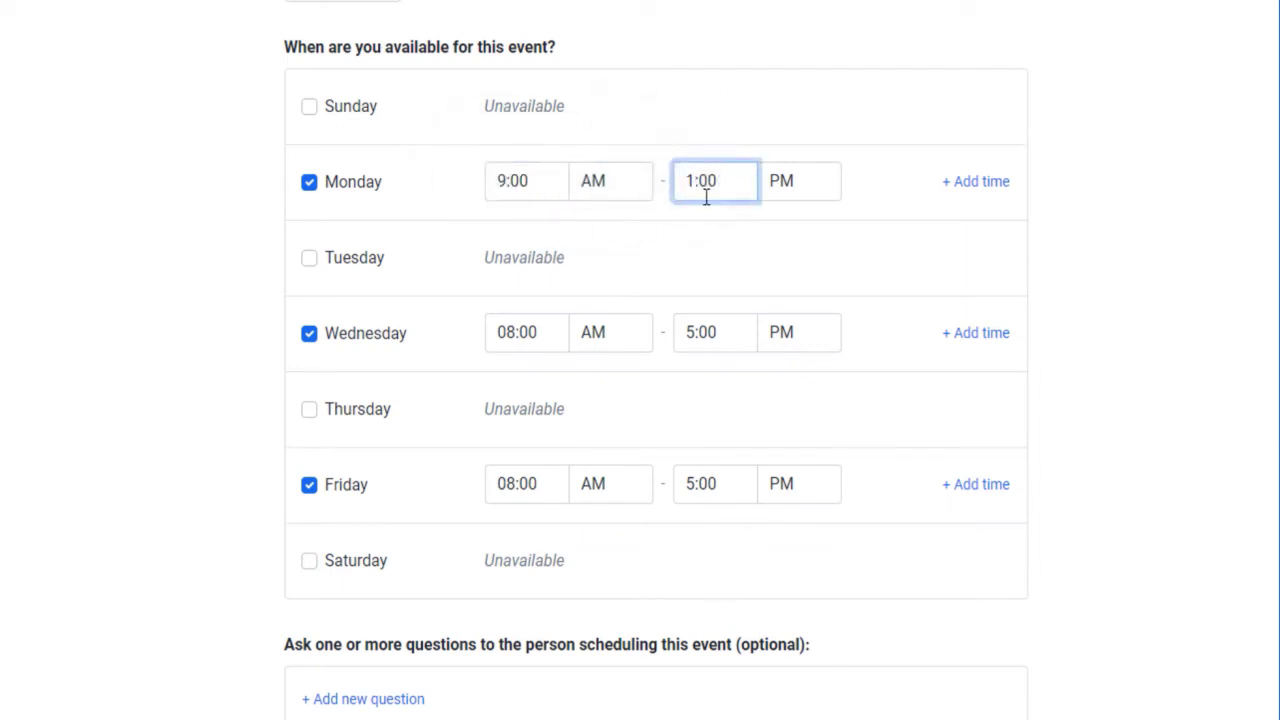
{"action": "type", "text": "2"}
Step: Add a second Monday time range from 4:00 PM to 7:00 PM
{"action": "left_click", "coordinate": [960, 188]}
{"action": "left_click", "coordinate": [519, 235]}
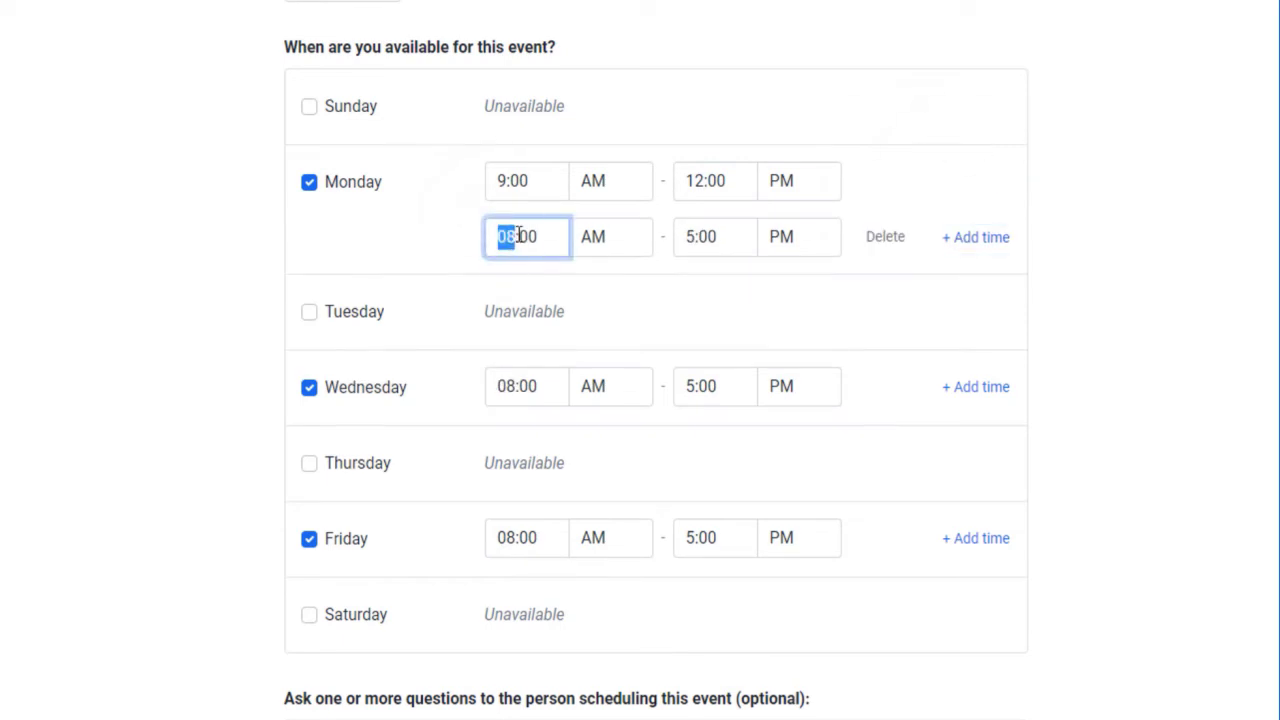
{"action": "type", "text": "4"}
{"action": "left_click", "coordinate": [610, 236]}
{"action": "left_click", "coordinate": [603, 287]}
{"action": "left_click", "coordinate": [688, 236]}
{"action": "type", "text": "7"}
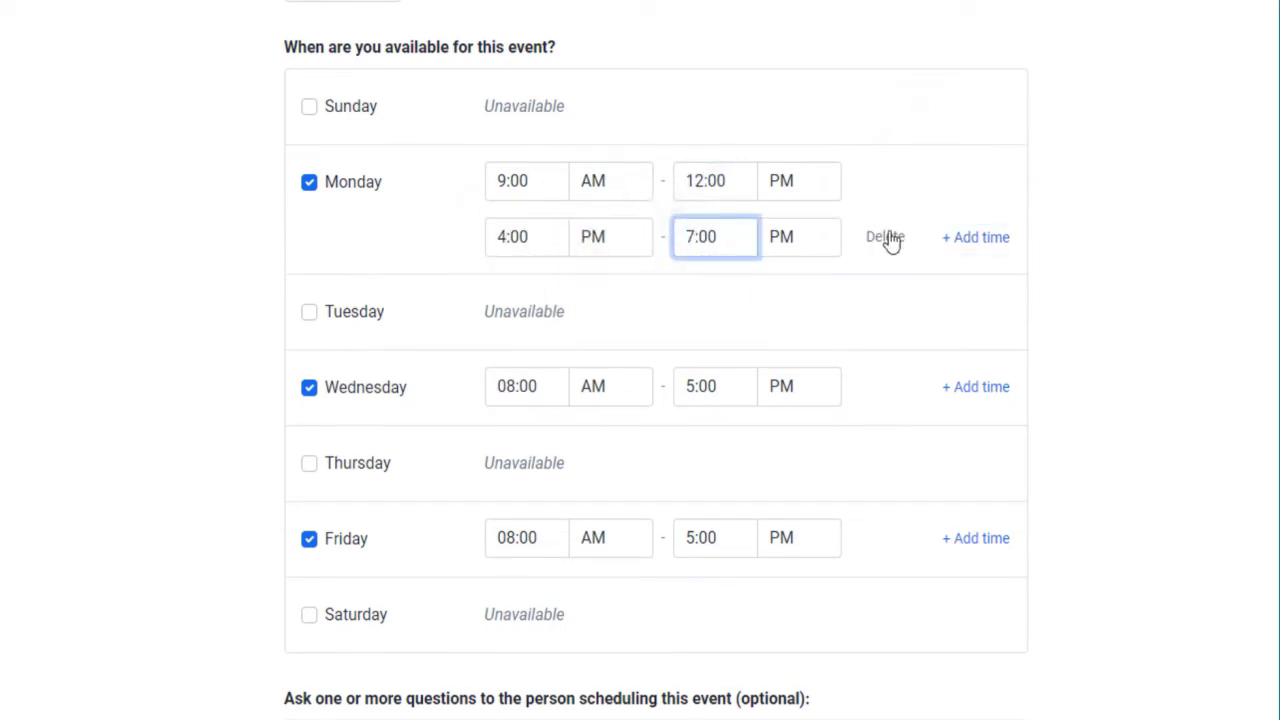
{"action": "scroll", "coordinate": [869, 295], "scroll_direction": "down", "scroll_amount": 3}
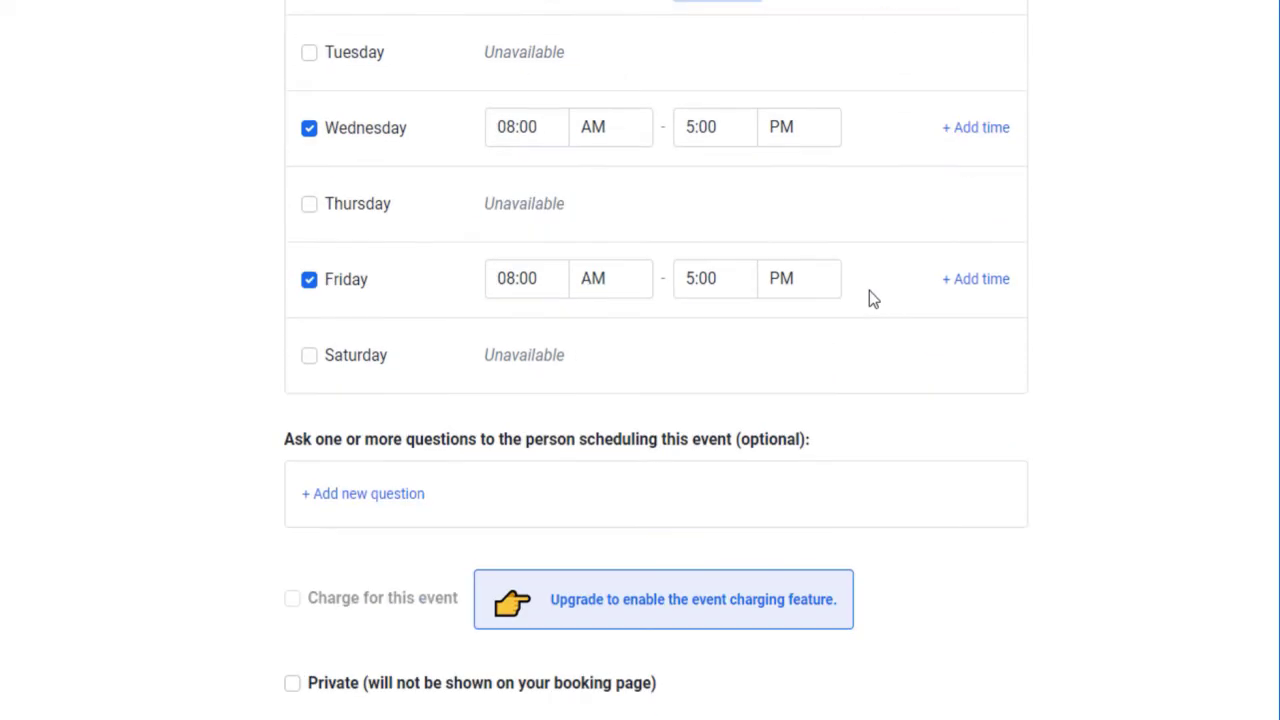
Step: Add a new question asking the booker about the meeting topic
{"action": "left_click", "coordinate": [405, 494]}
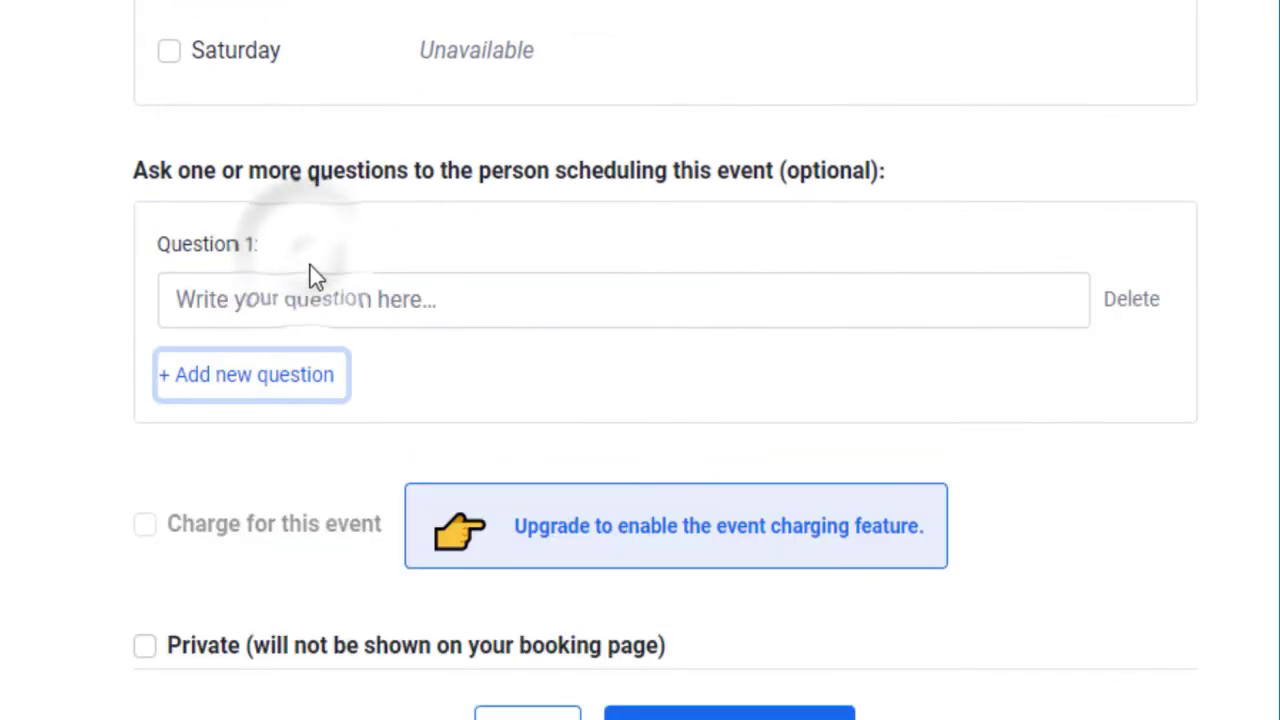
{"action": "left_click", "coordinate": [343, 305]}
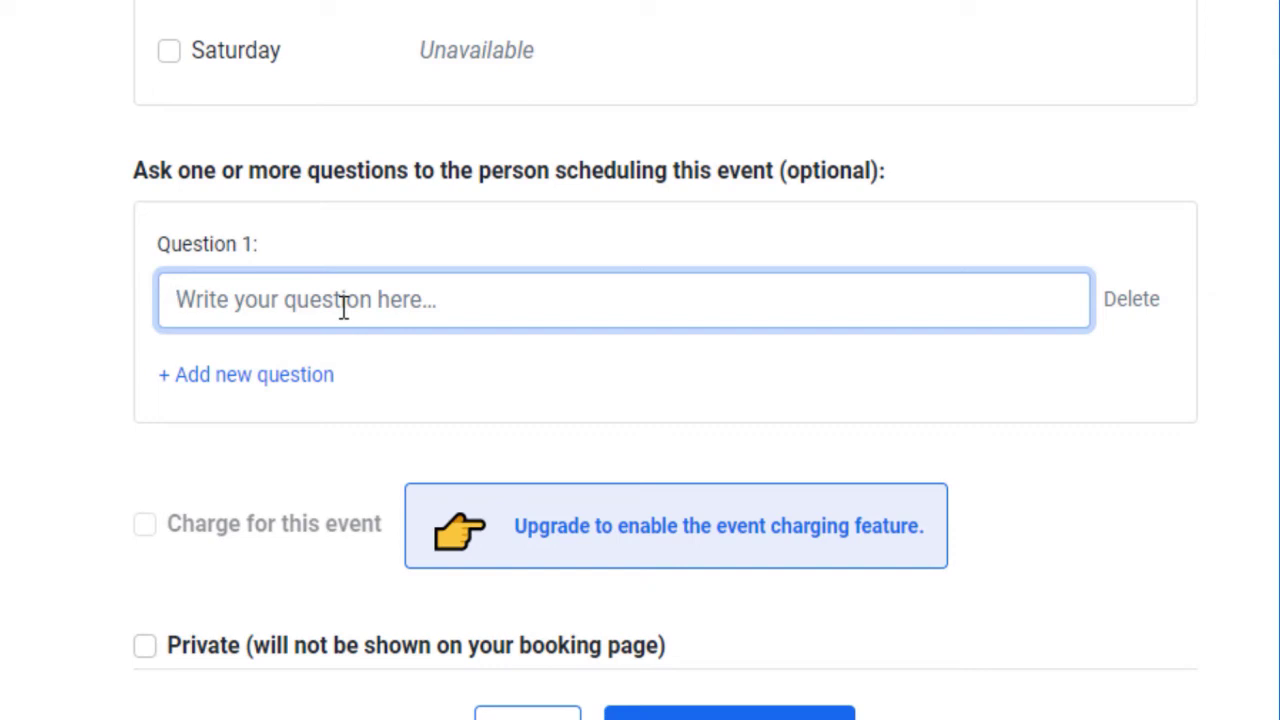
{"action": "scroll", "coordinate": [344, 304], "scroll_direction": "down", "scroll_amount": 2}
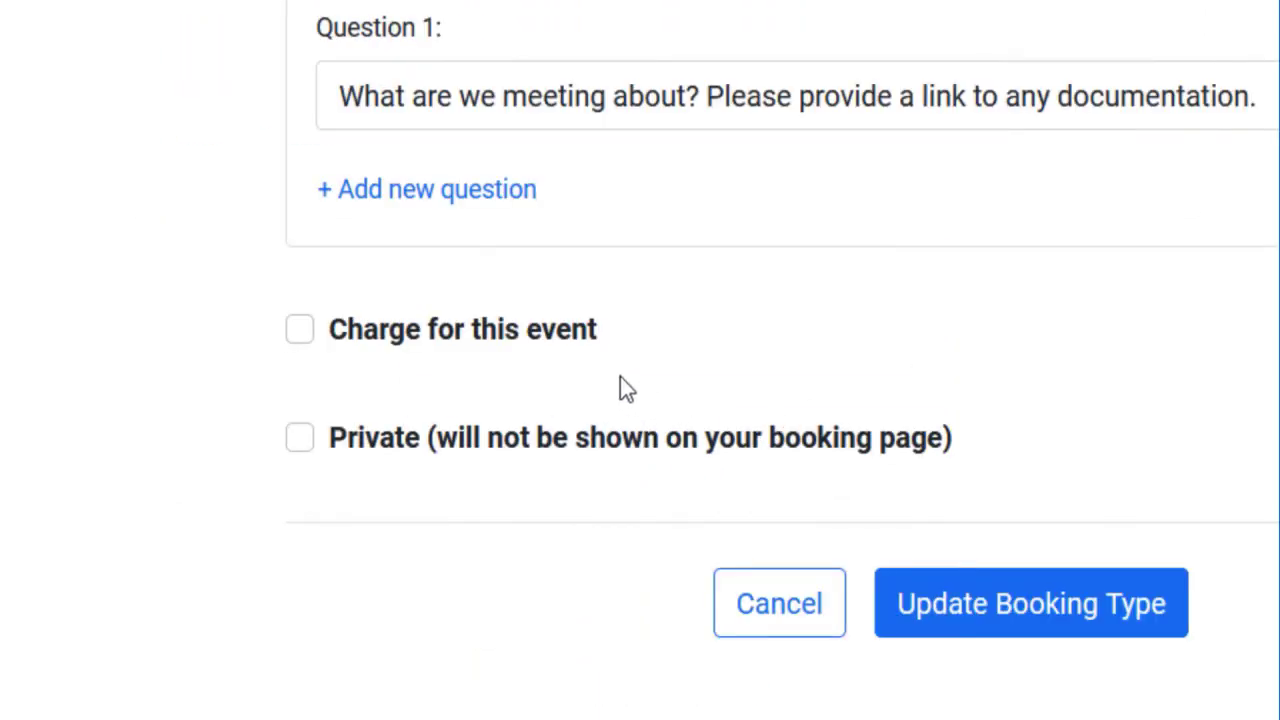
Step: Charge for the event through PayPal and mark the booking type as private
{"action": "left_click", "coordinate": [302, 332]}
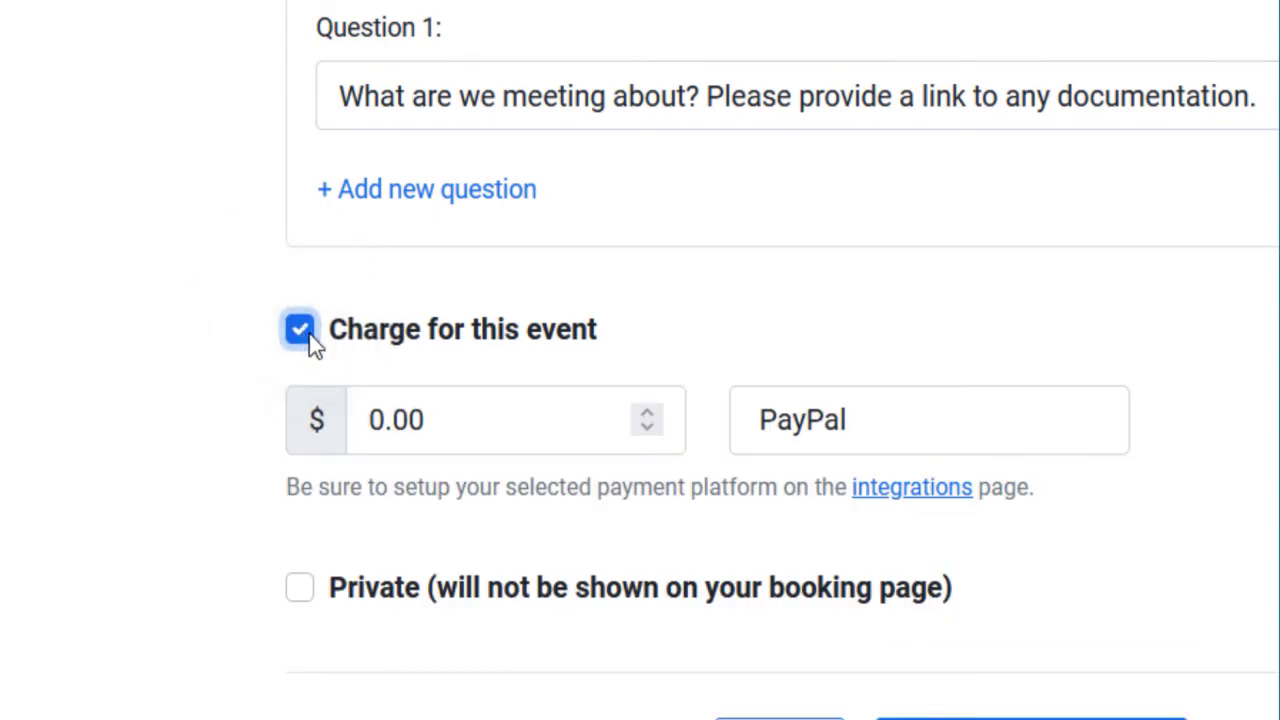
{"action": "left_click", "coordinate": [449, 420]}
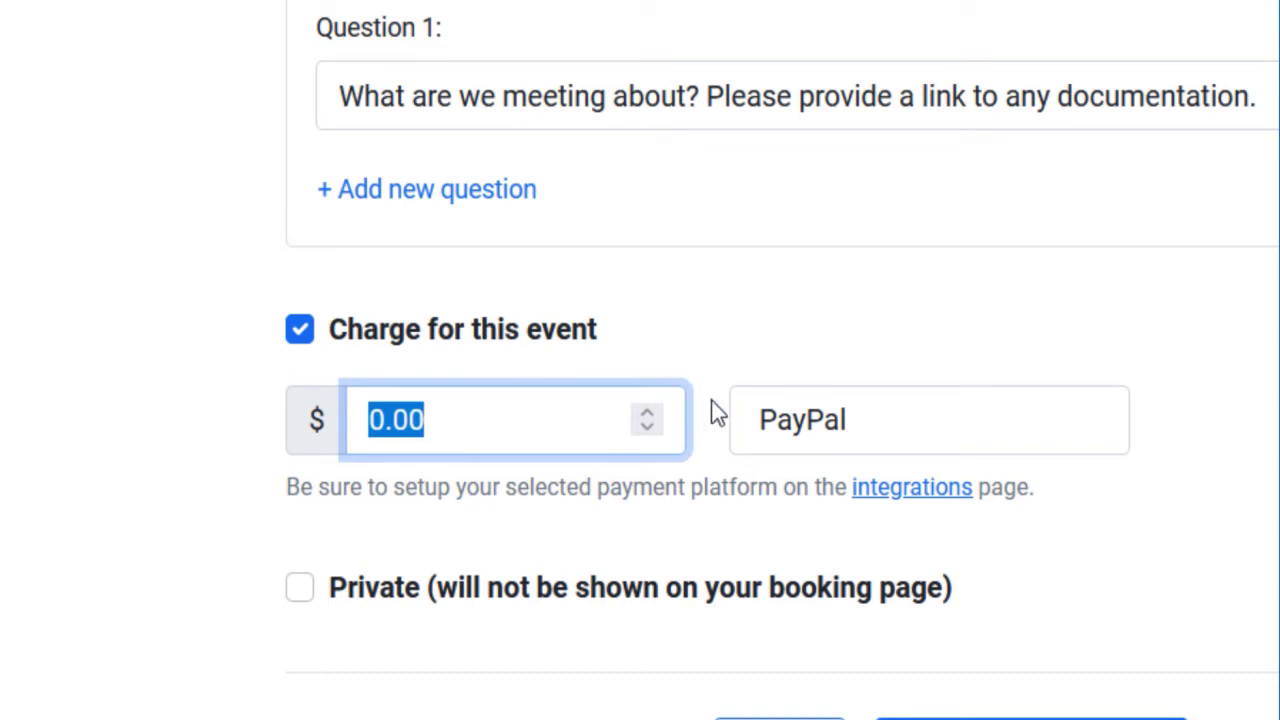
{"action": "left_click", "coordinate": [918, 409]}
{"action": "left_click", "coordinate": [914, 418]}
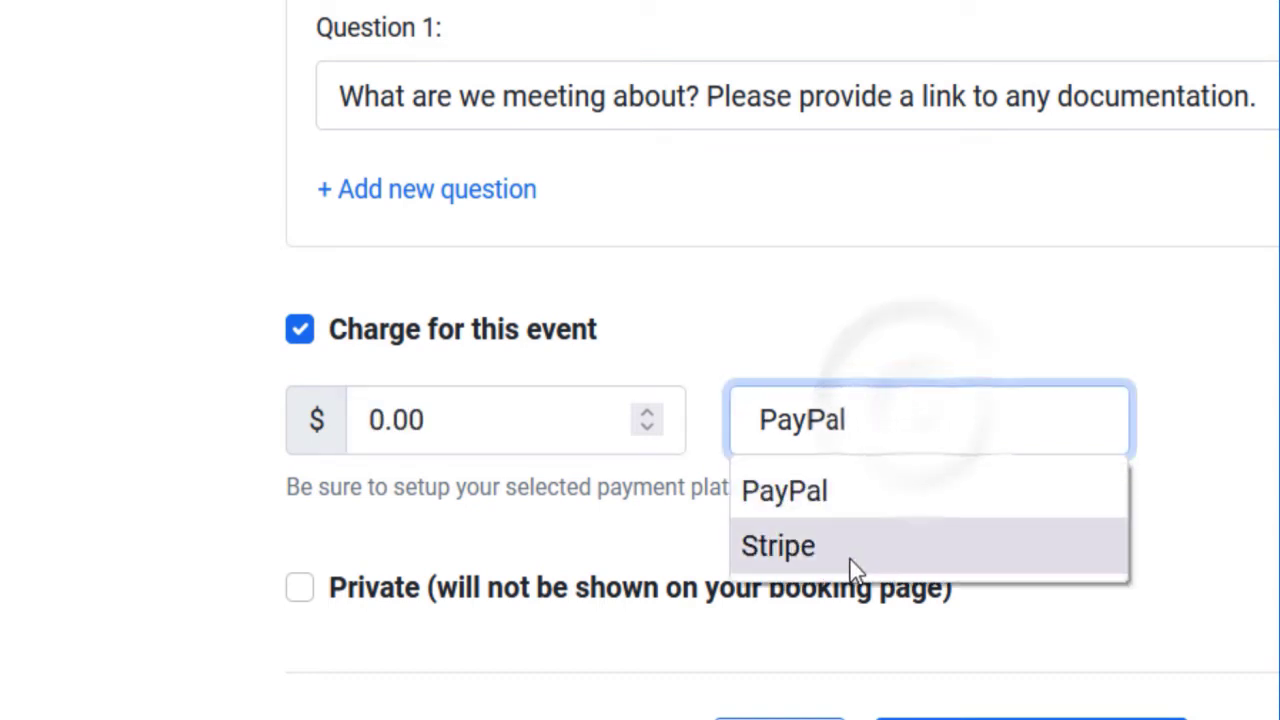
{"action": "left_click", "coordinate": [849, 569]}
{"action": "left_click", "coordinate": [893, 425]}
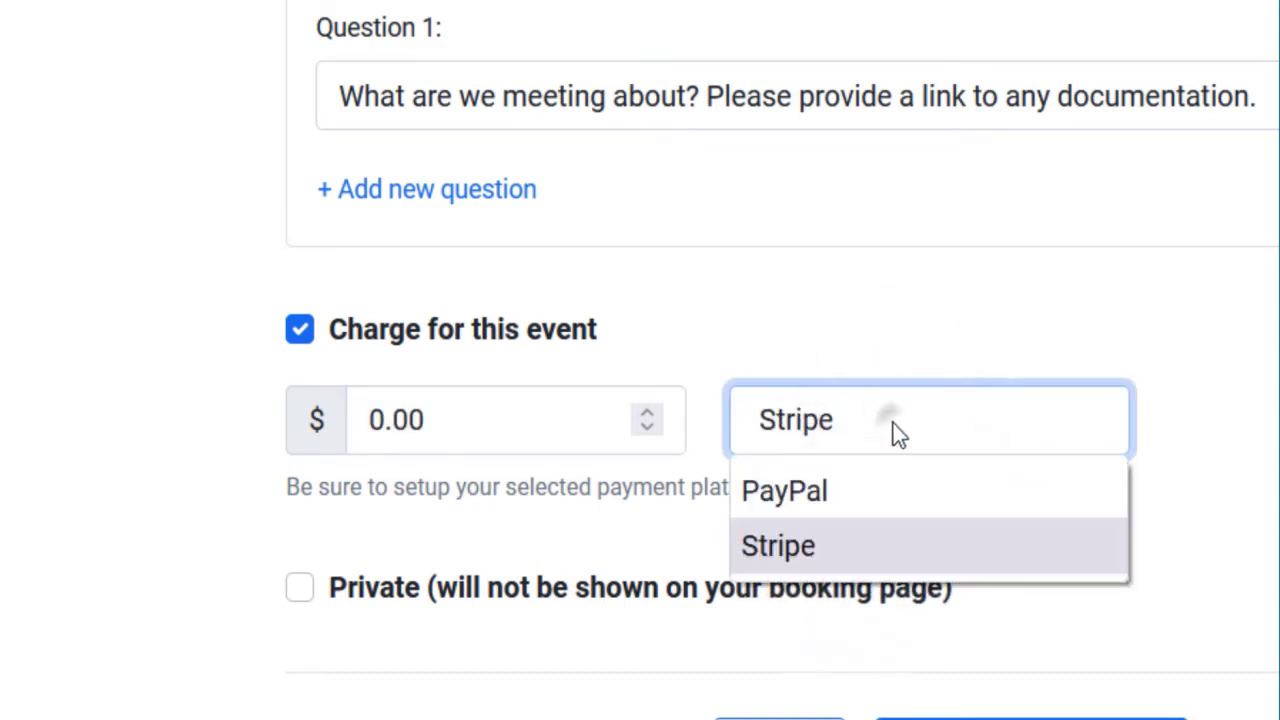
{"action": "left_click", "coordinate": [863, 494]}
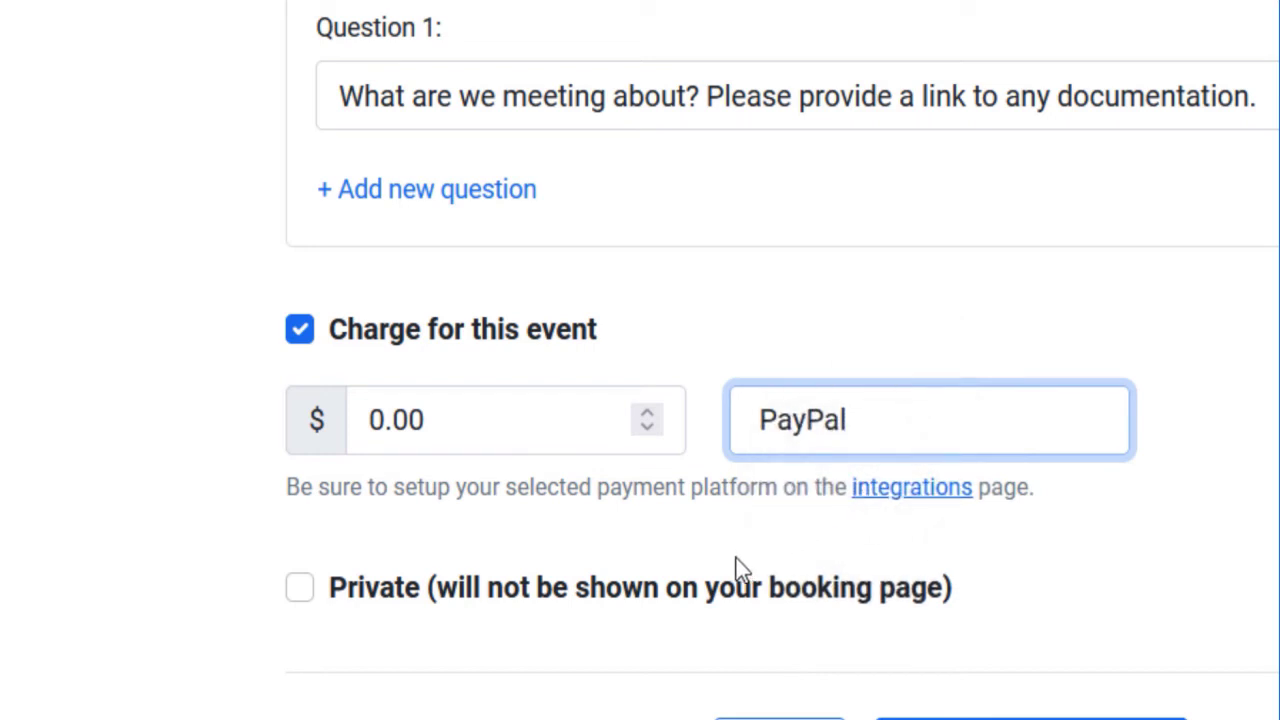
{"action": "left_click", "coordinate": [301, 588]}
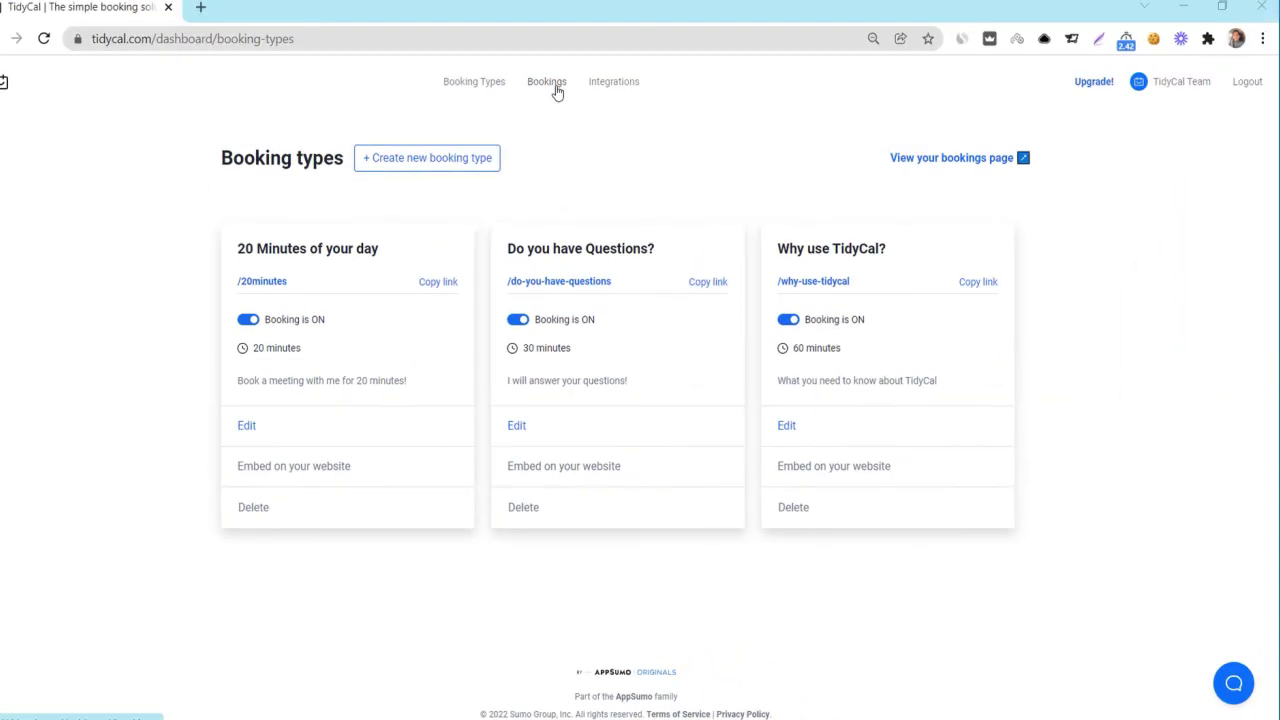
Step: List all bookings including past ones, view the past booking's details, then close them
{"action": "left_click", "coordinate": [555, 86]}
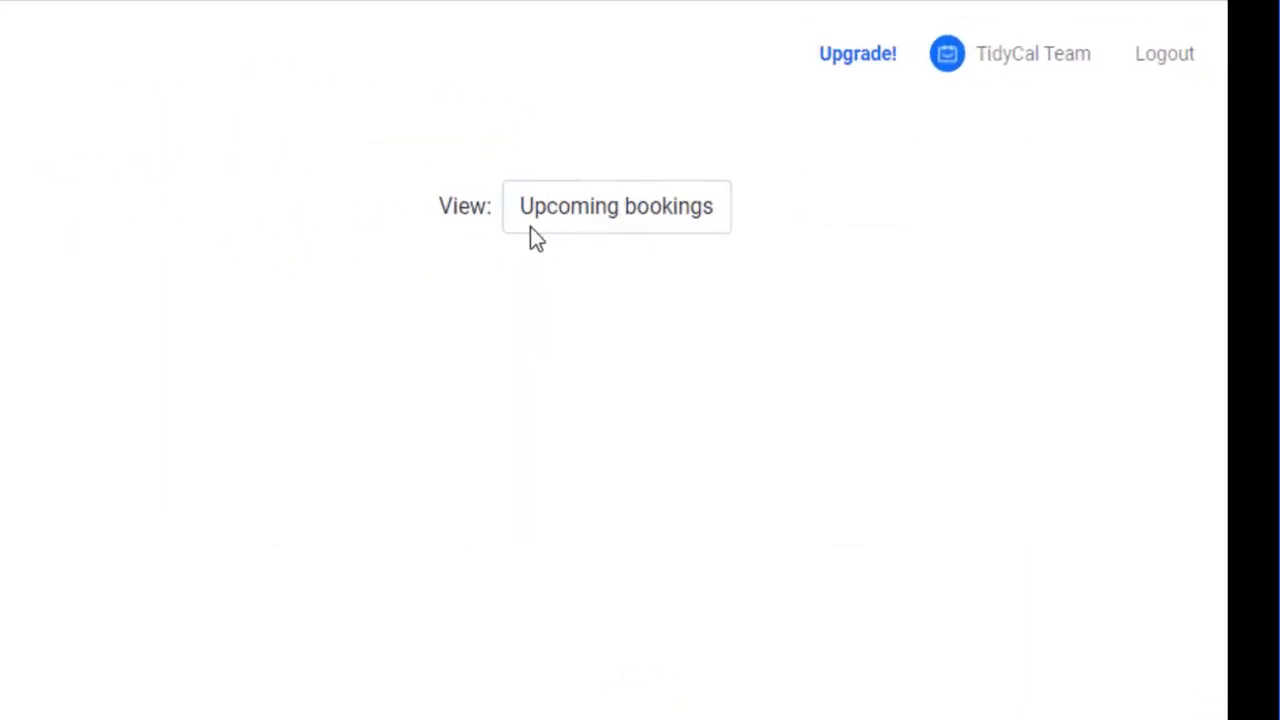
{"action": "left_click", "coordinate": [588, 207]}
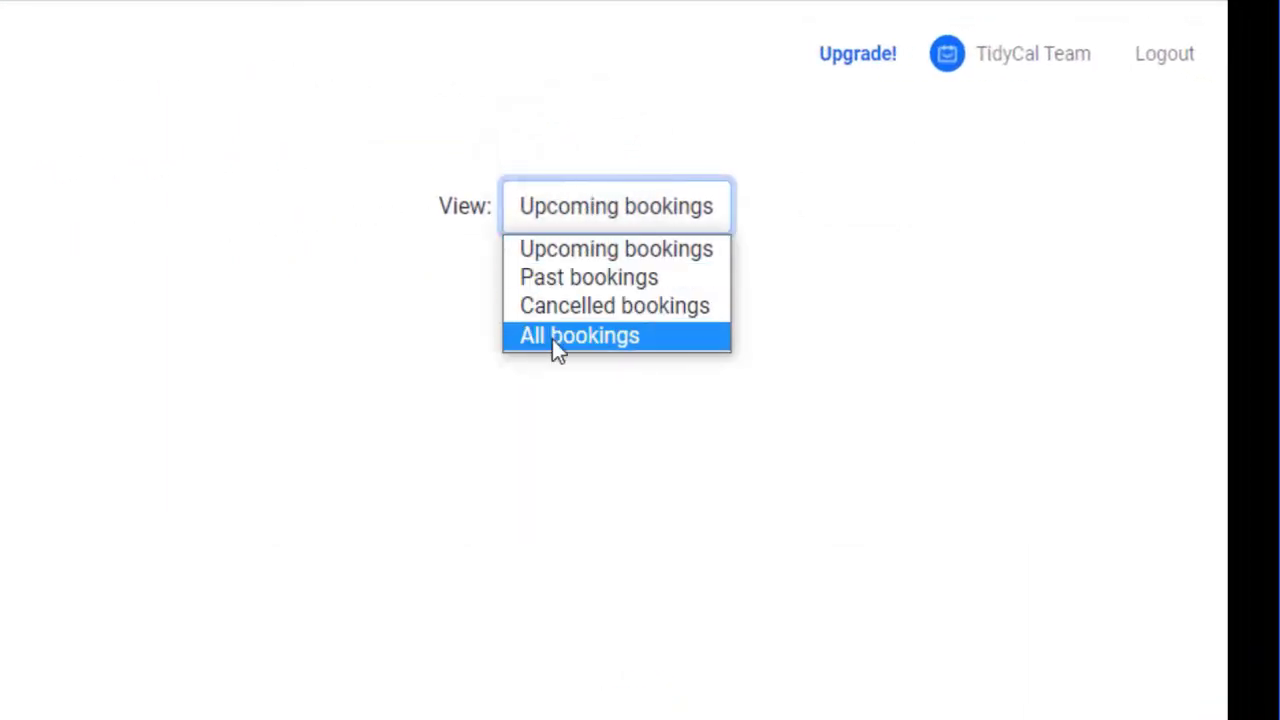
{"action": "left_click", "coordinate": [560, 336]}
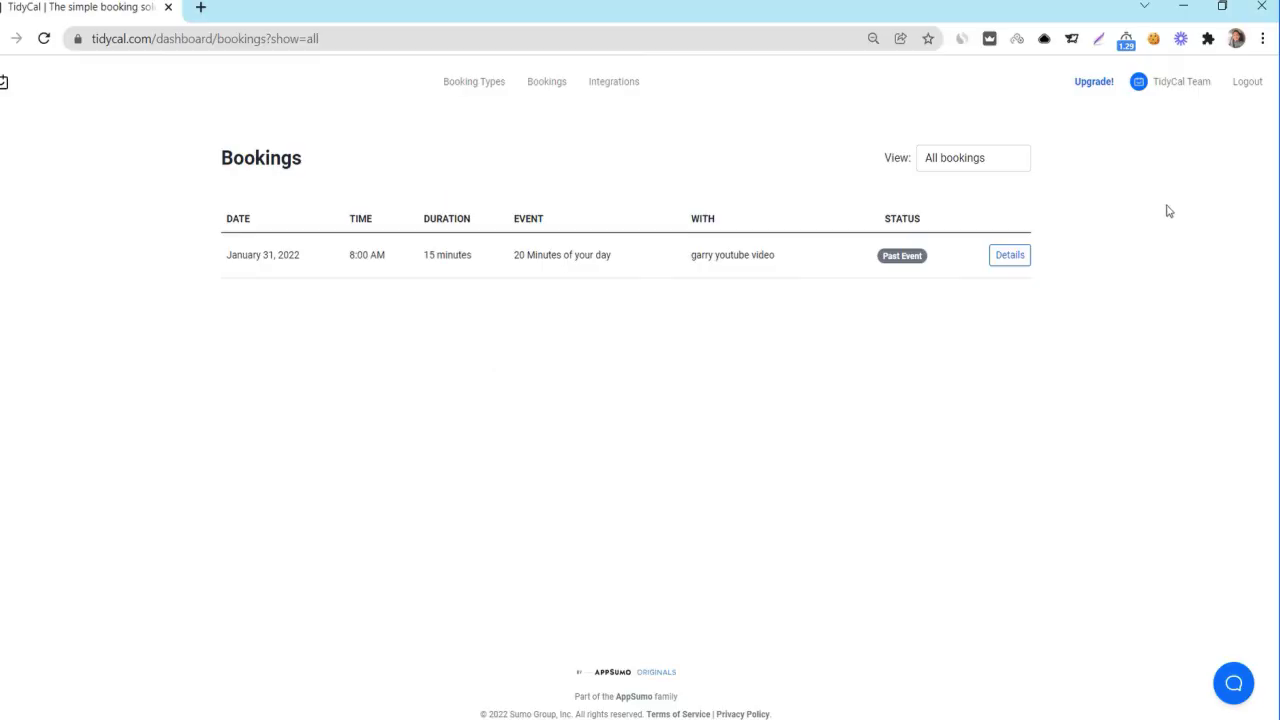
{"action": "left_click", "coordinate": [1014, 259]}
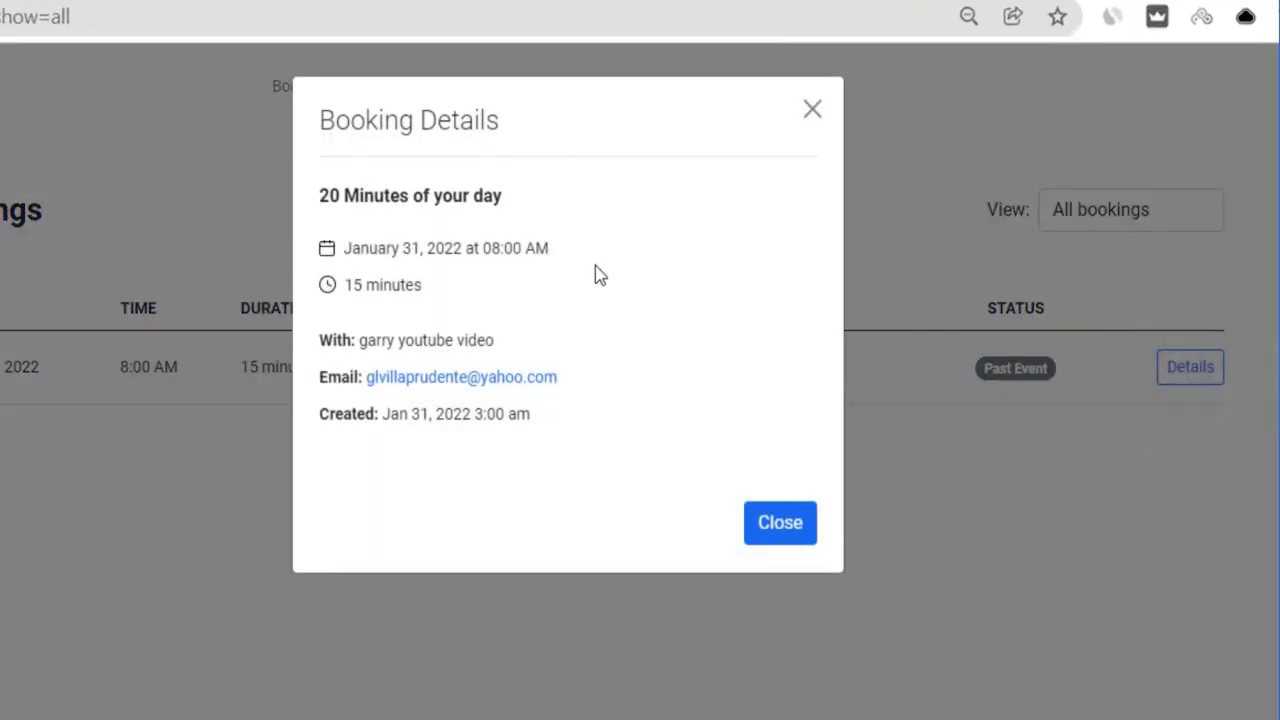
{"action": "left_click", "coordinate": [780, 522]}
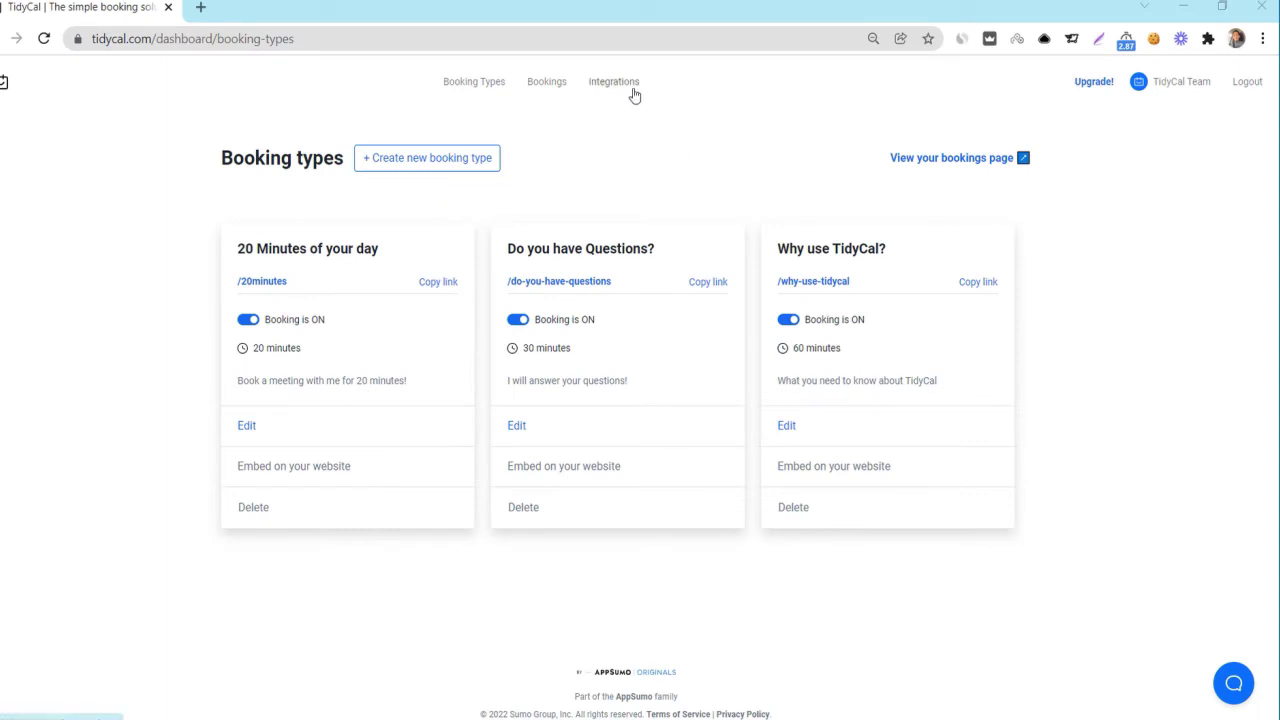
Step: Go to Integrations and look over its Calendars, Online video conferences and Payments sections
{"action": "left_click", "coordinate": [632, 88]}
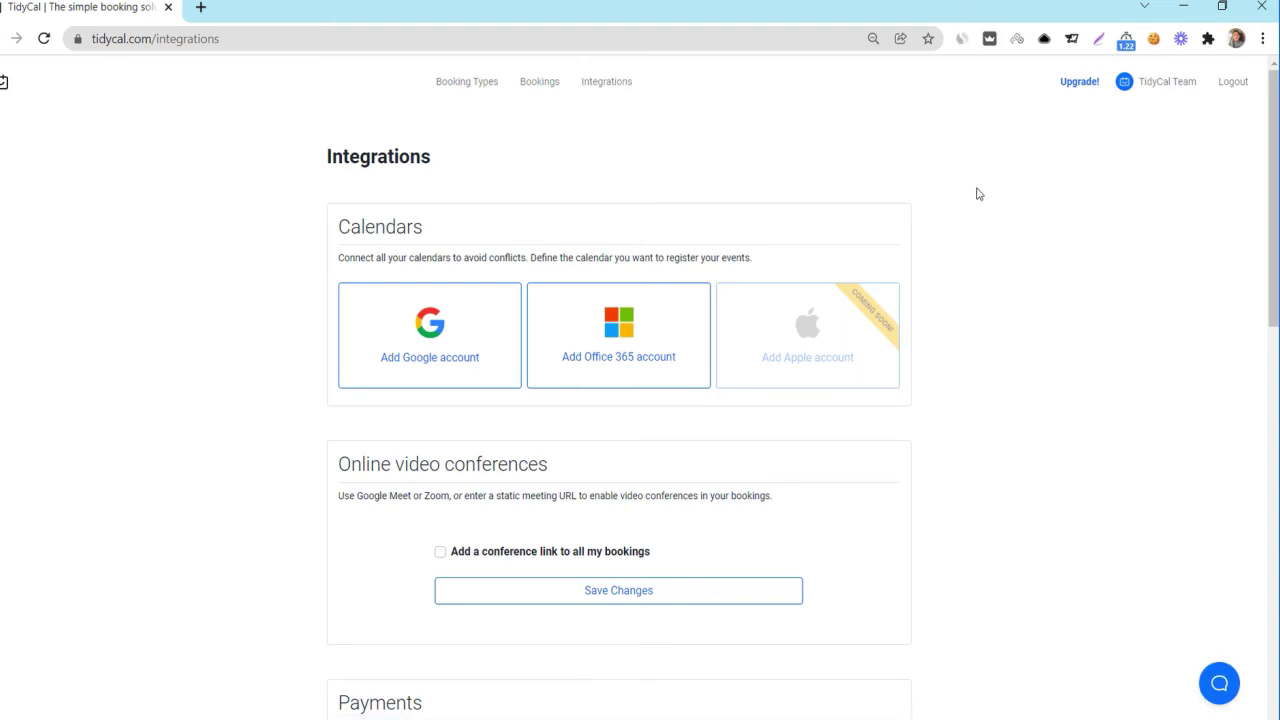
{"action": "scroll", "coordinate": [978, 193], "scroll_direction": "down", "scroll_amount": 3}
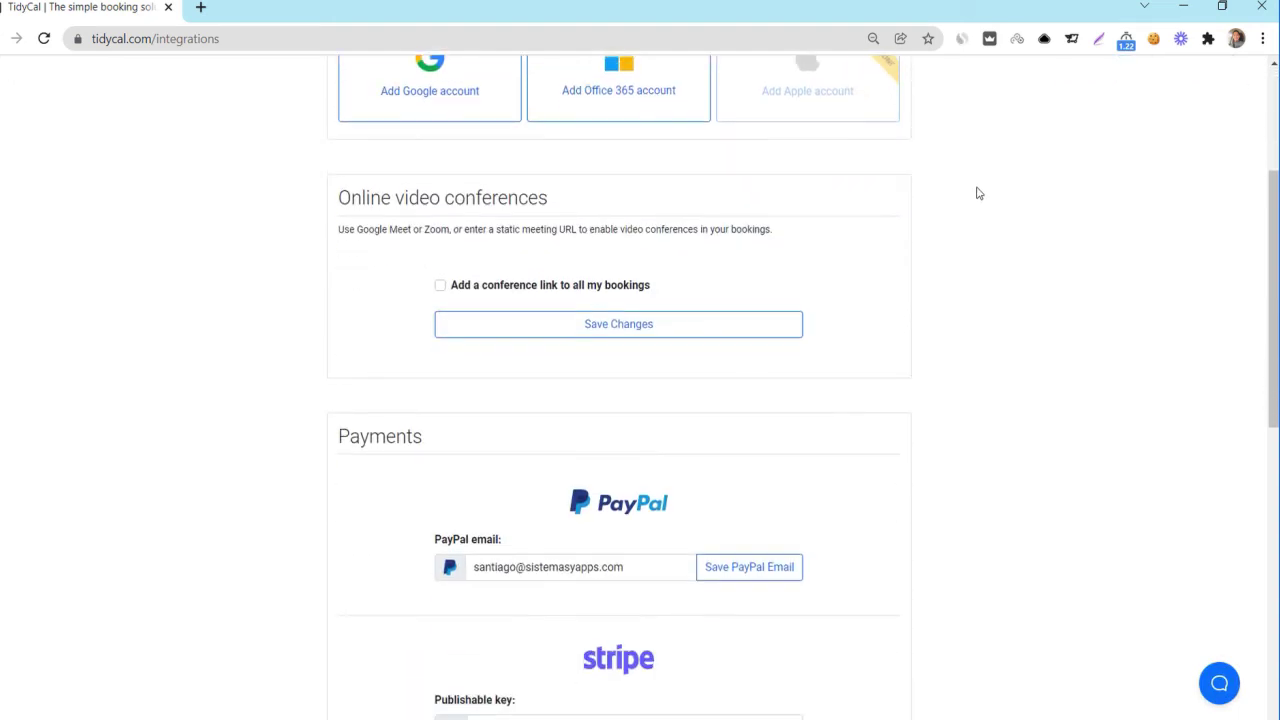
{"action": "scroll", "coordinate": [978, 193], "scroll_direction": "up", "scroll_amount": 1}
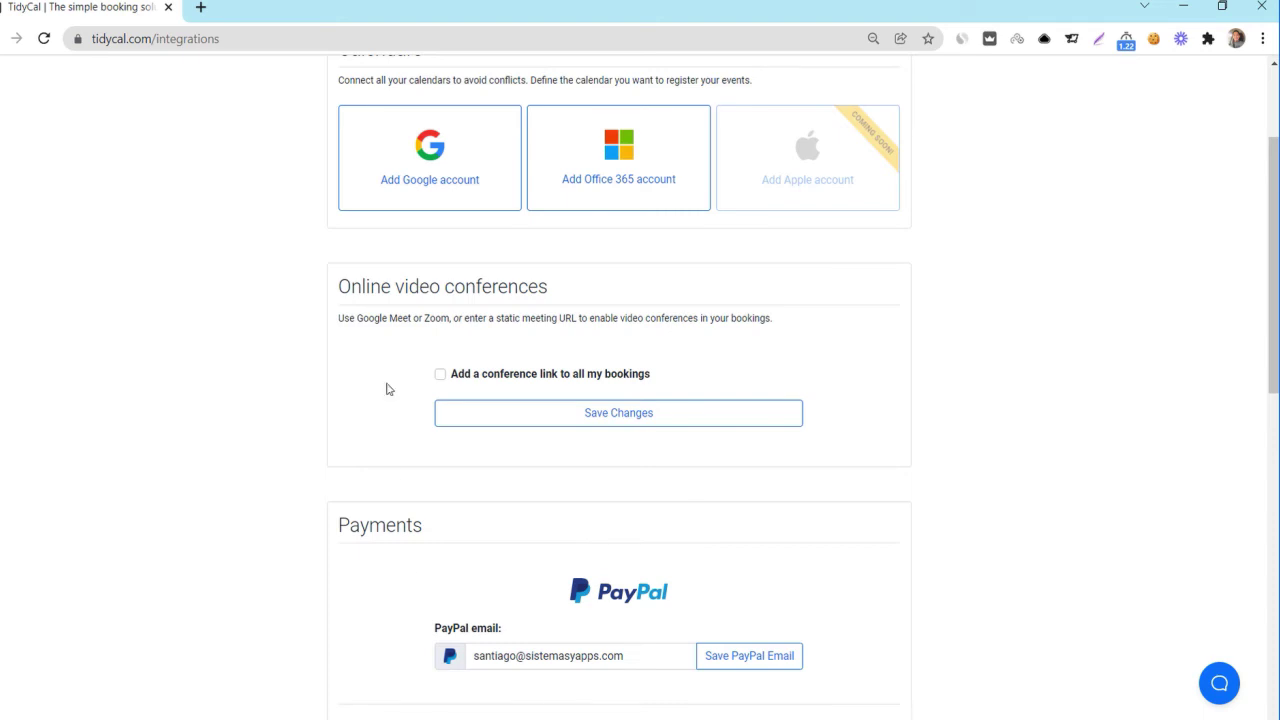
{"action": "scroll", "coordinate": [396, 400], "scroll_direction": "up", "scroll_amount": 2}
Step: Connect a Google account and allow TidyCal to view and edit its calendars
{"action": "left_click", "coordinate": [417, 368]}
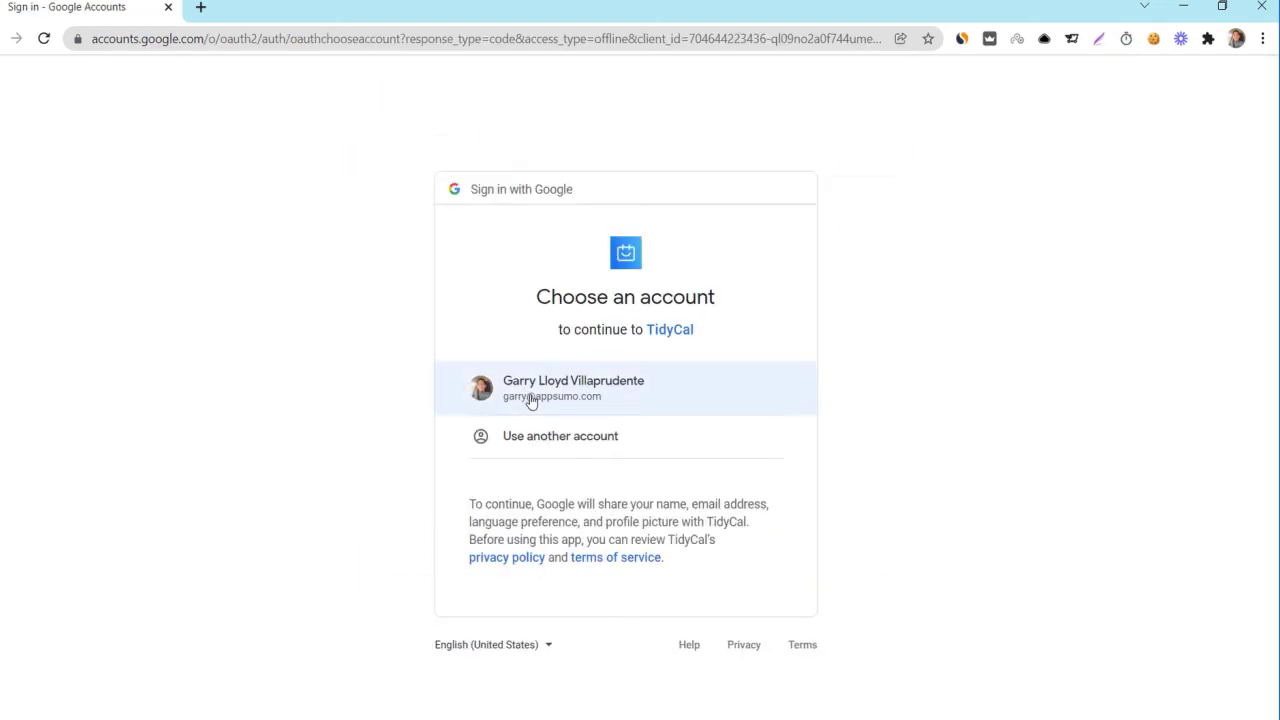
{"action": "left_click", "coordinate": [531, 400]}
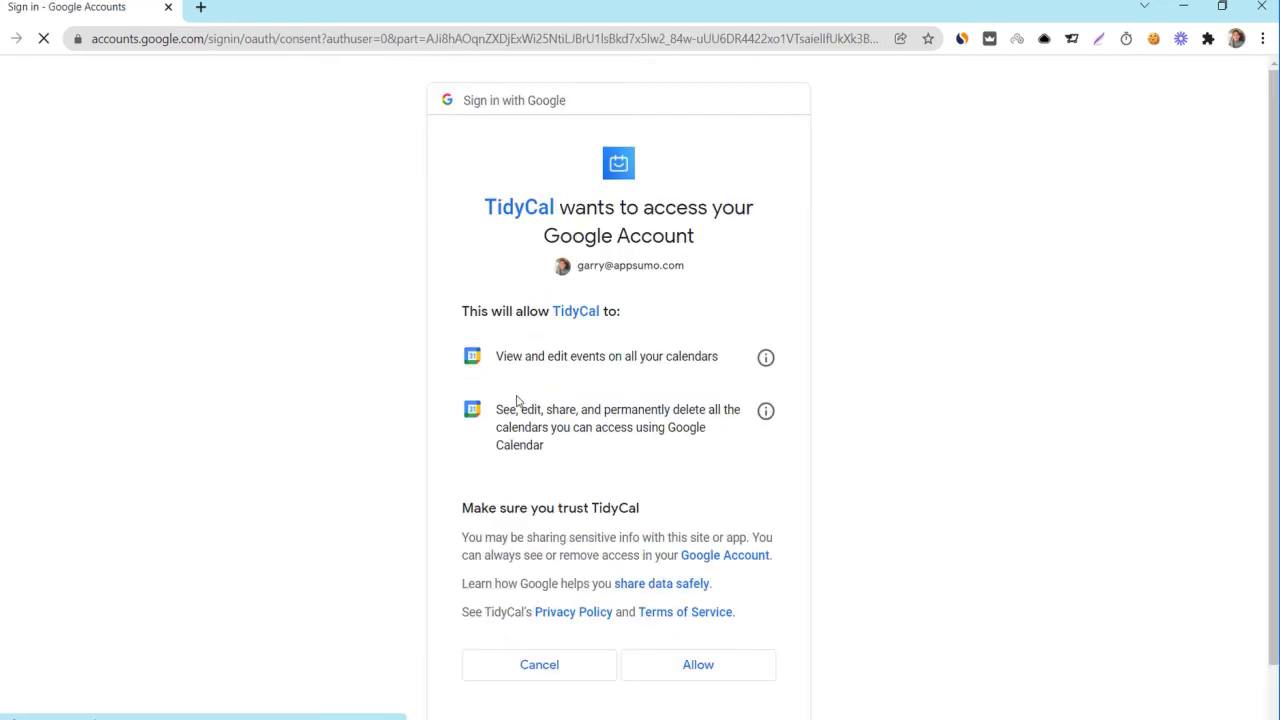
{"action": "left_click", "coordinate": [688, 668]}
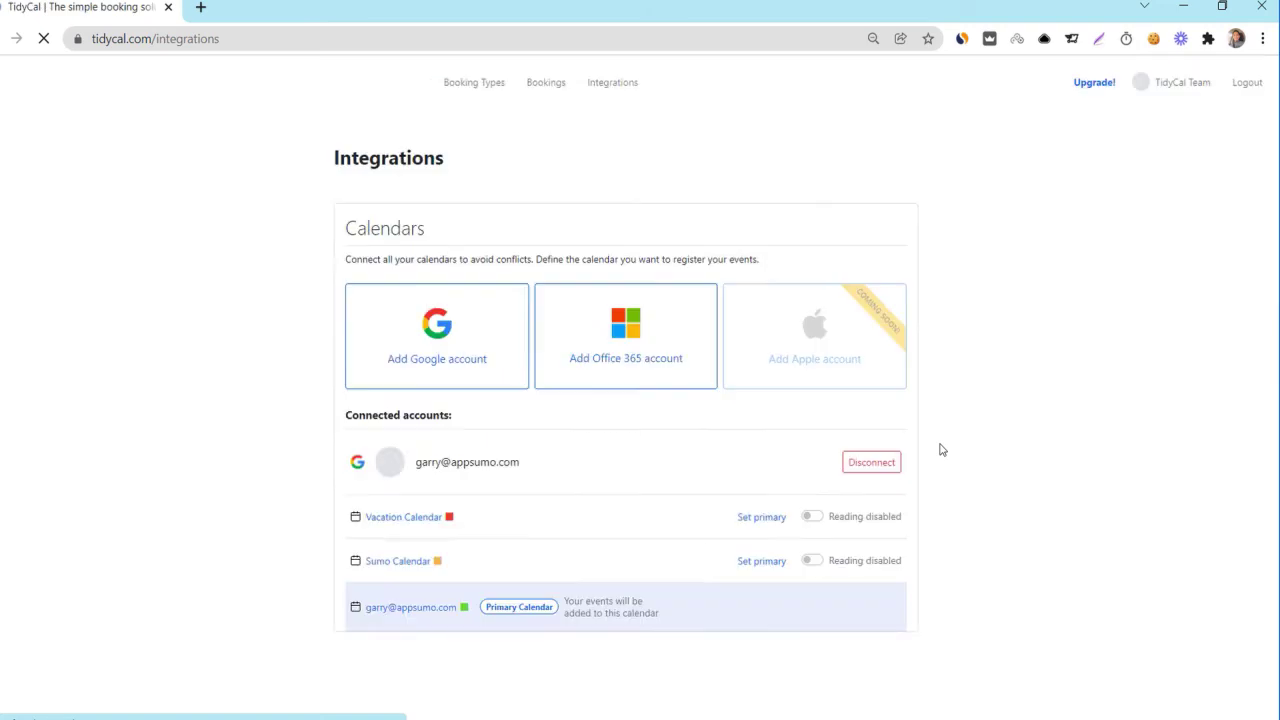
Step: Turn reading off for the primary Google calendar, then turn it back on
{"action": "scroll", "coordinate": [1020, 345], "scroll_direction": "down", "scroll_amount": 3}
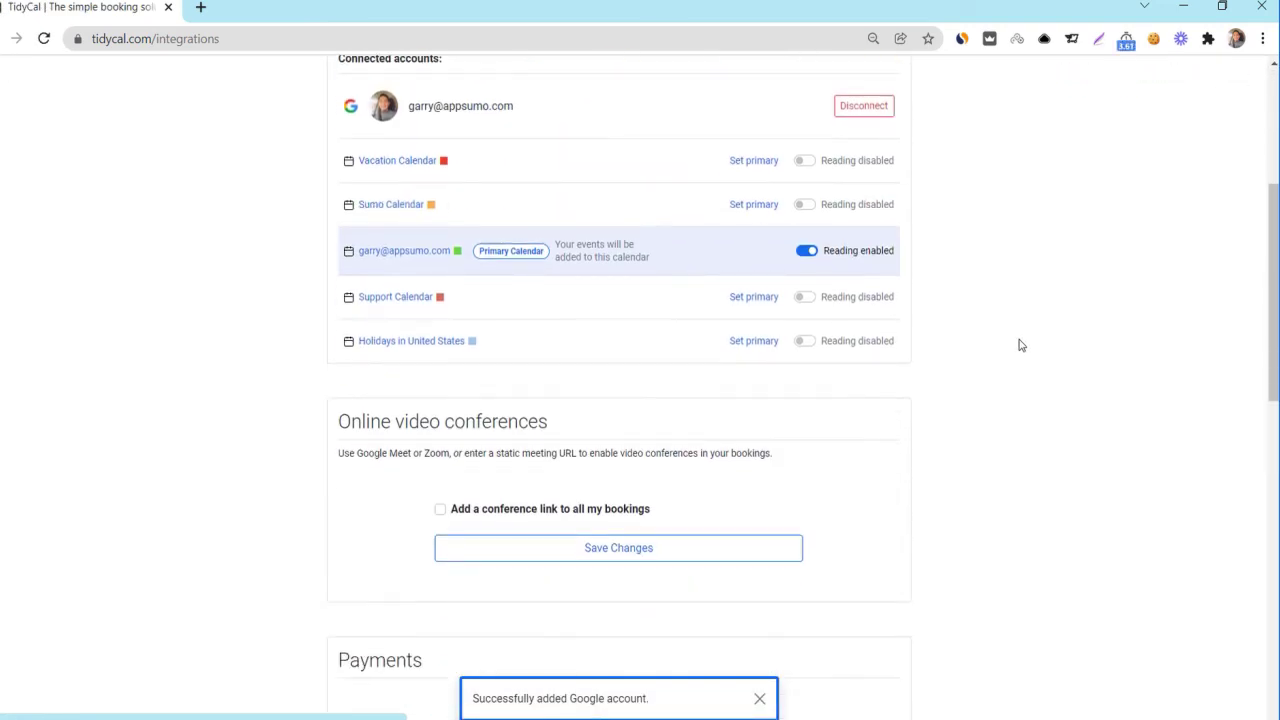
{"action": "scroll", "coordinate": [1020, 345], "scroll_direction": "up", "scroll_amount": 1}
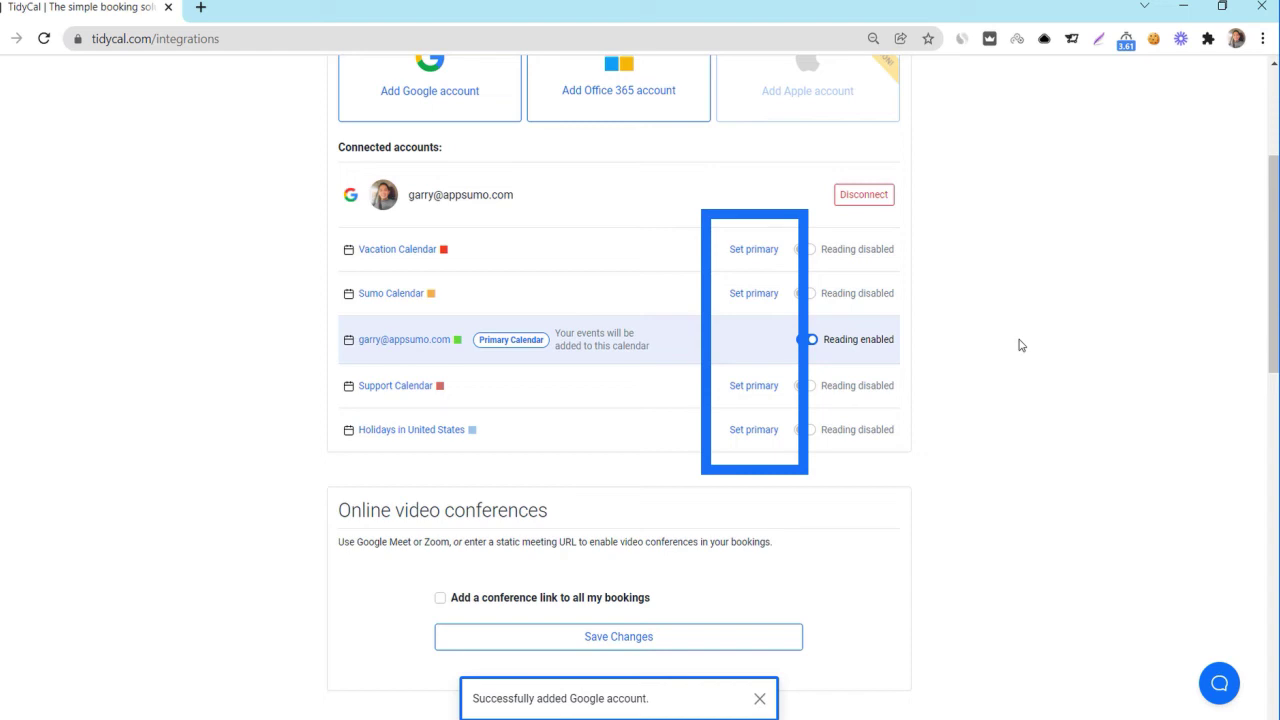
{"action": "left_click", "coordinate": [808, 340]}
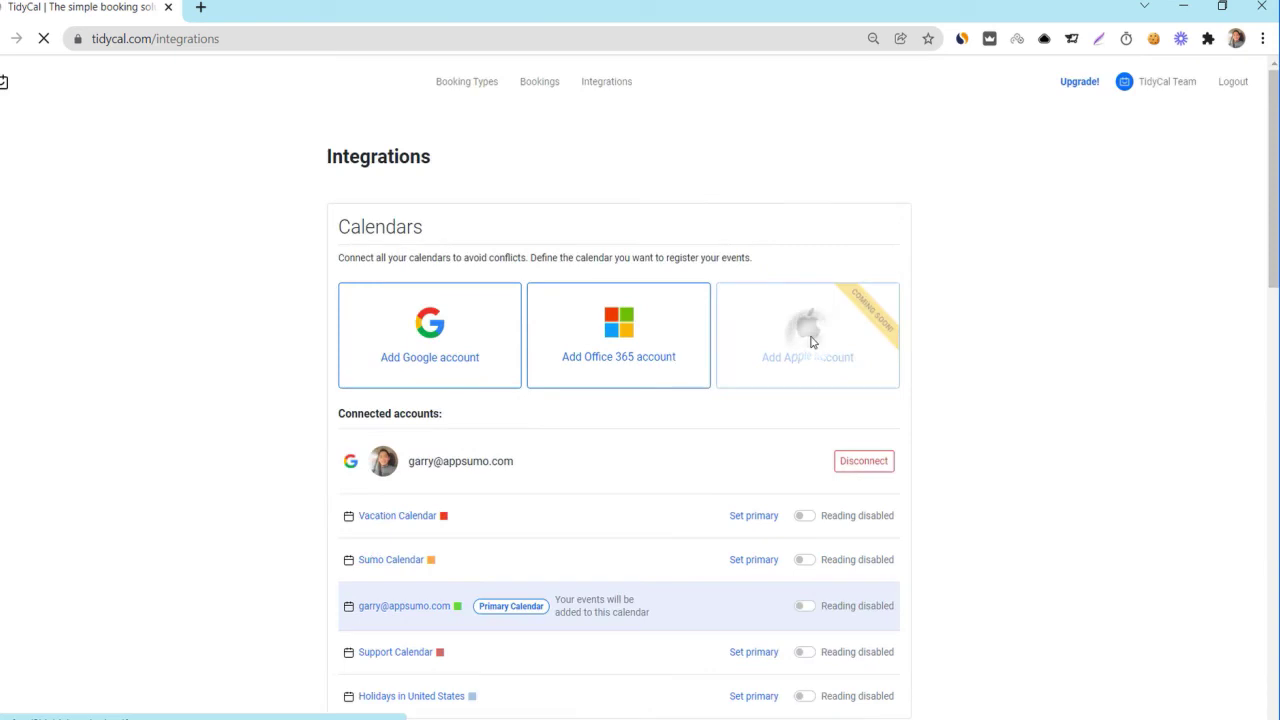
{"action": "scroll", "coordinate": [815, 345], "scroll_direction": "down", "scroll_amount": 3}
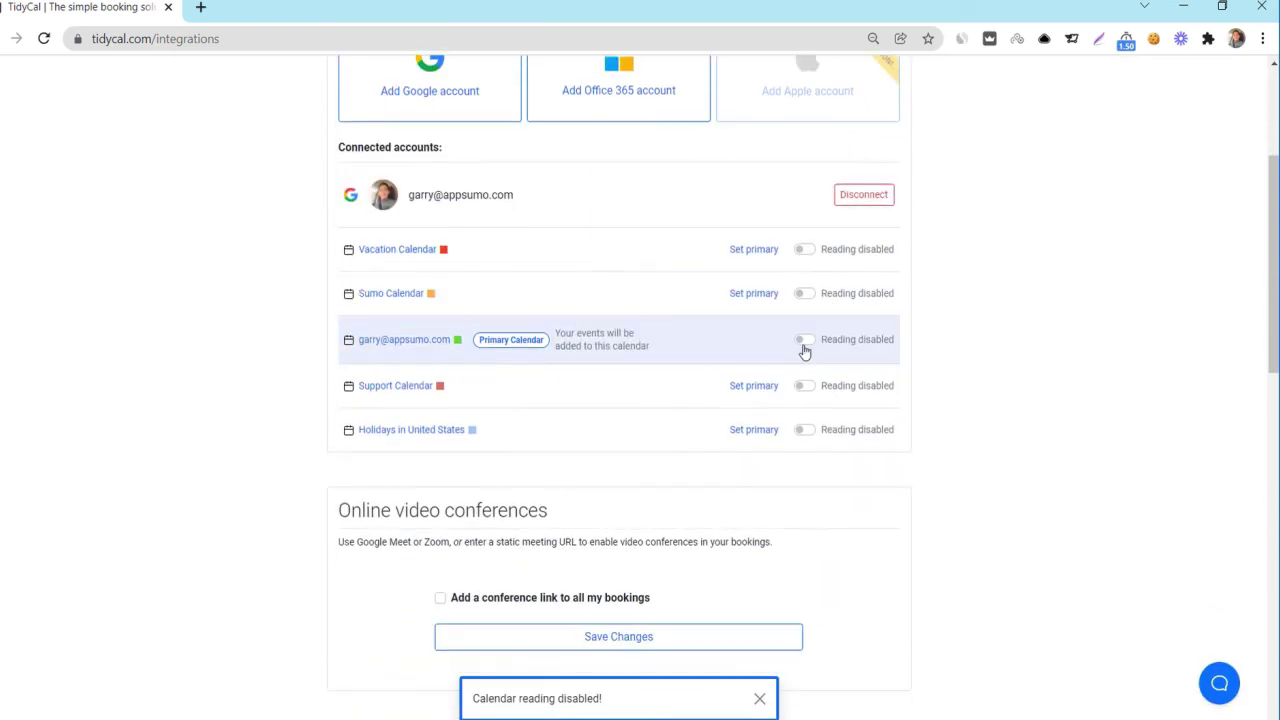
{"action": "left_click", "coordinate": [805, 343]}
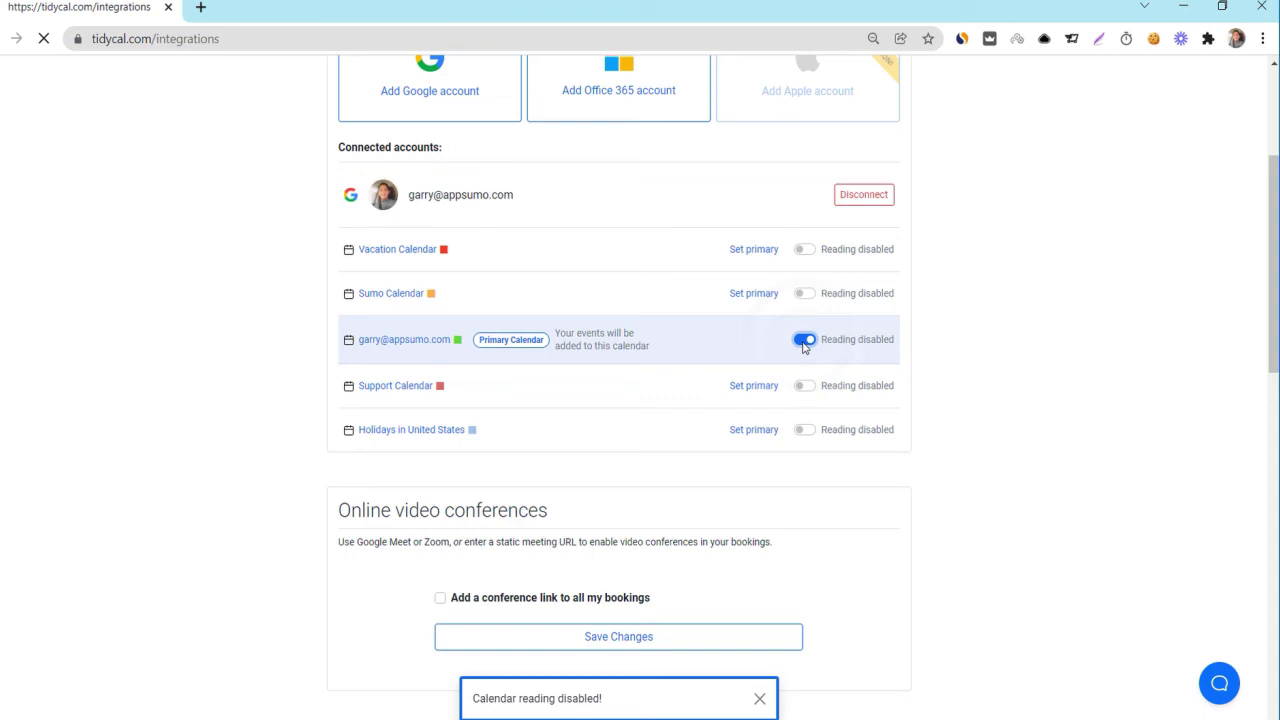
Step: Add a conference link to all bookings with Zoom as the link source, and save
{"action": "scroll", "coordinate": [700, 360], "scroll_direction": "down", "scroll_amount": 3}
{"action": "left_click", "coordinate": [502, 336]}
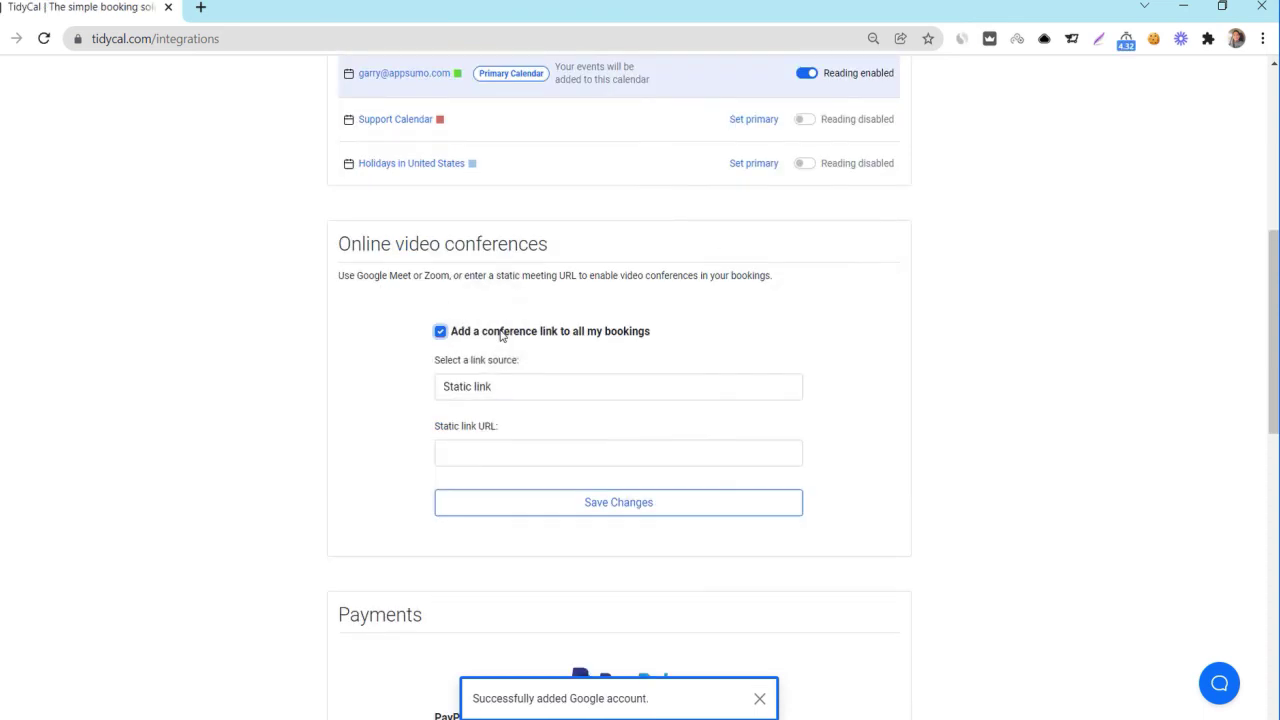
{"action": "left_click", "coordinate": [487, 387]}
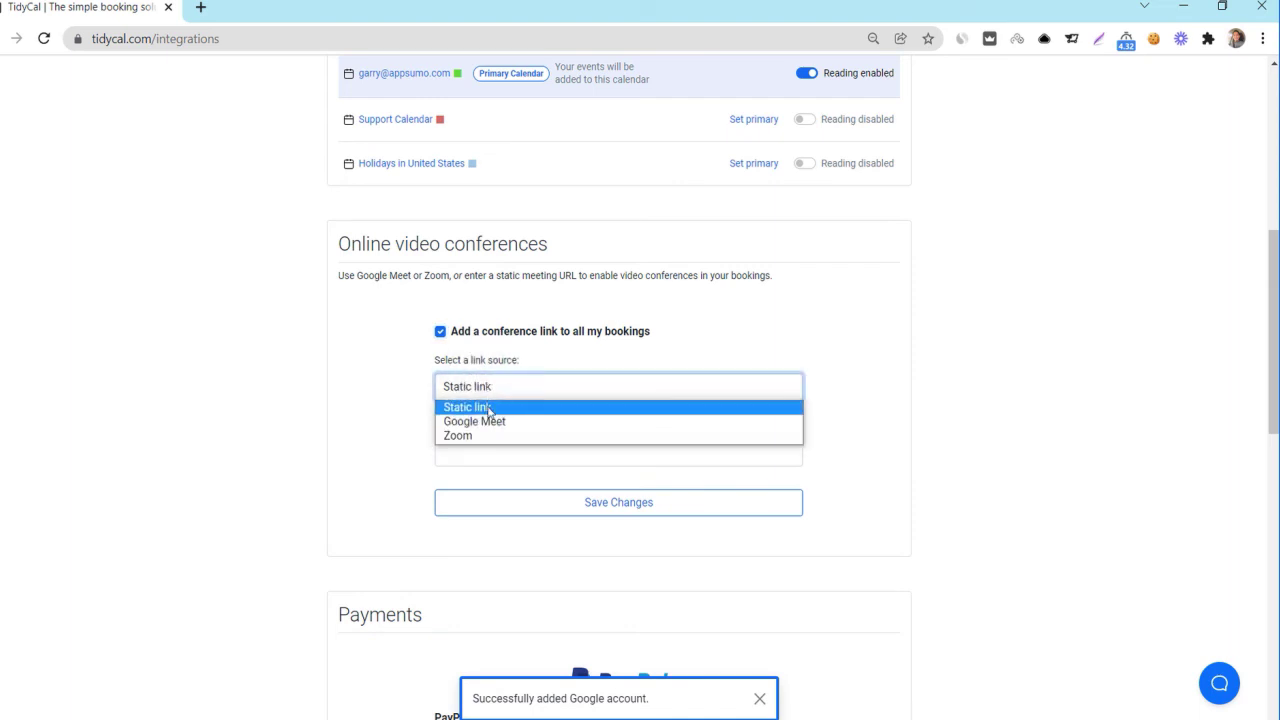
{"action": "left_click", "coordinate": [489, 408]}
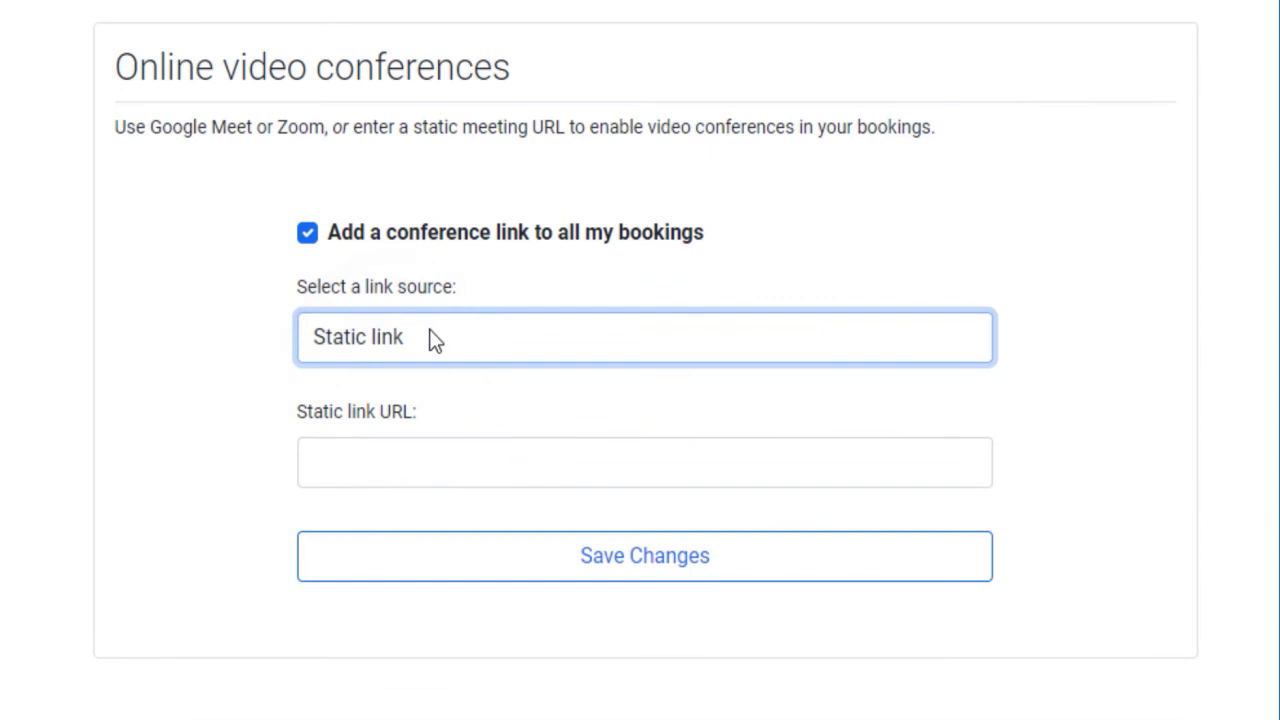
{"action": "left_click", "coordinate": [433, 340]}
{"action": "left_click", "coordinate": [398, 410]}
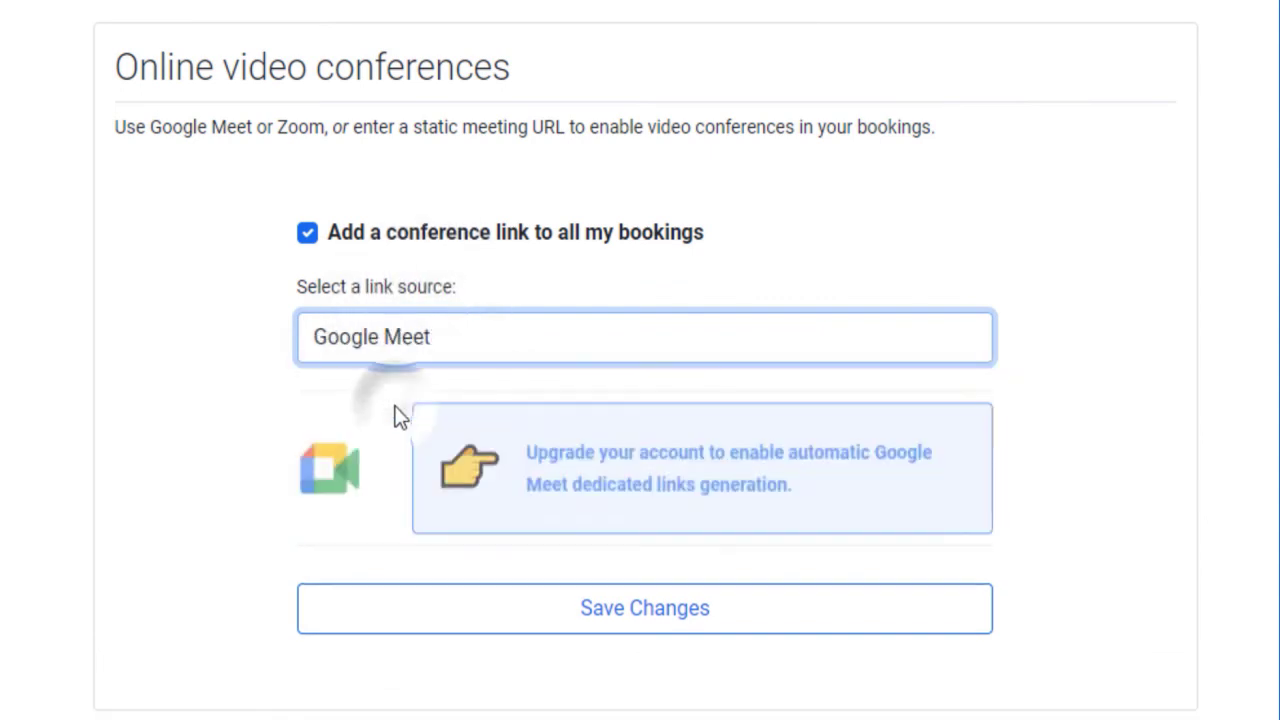
{"action": "left_click", "coordinate": [440, 345]}
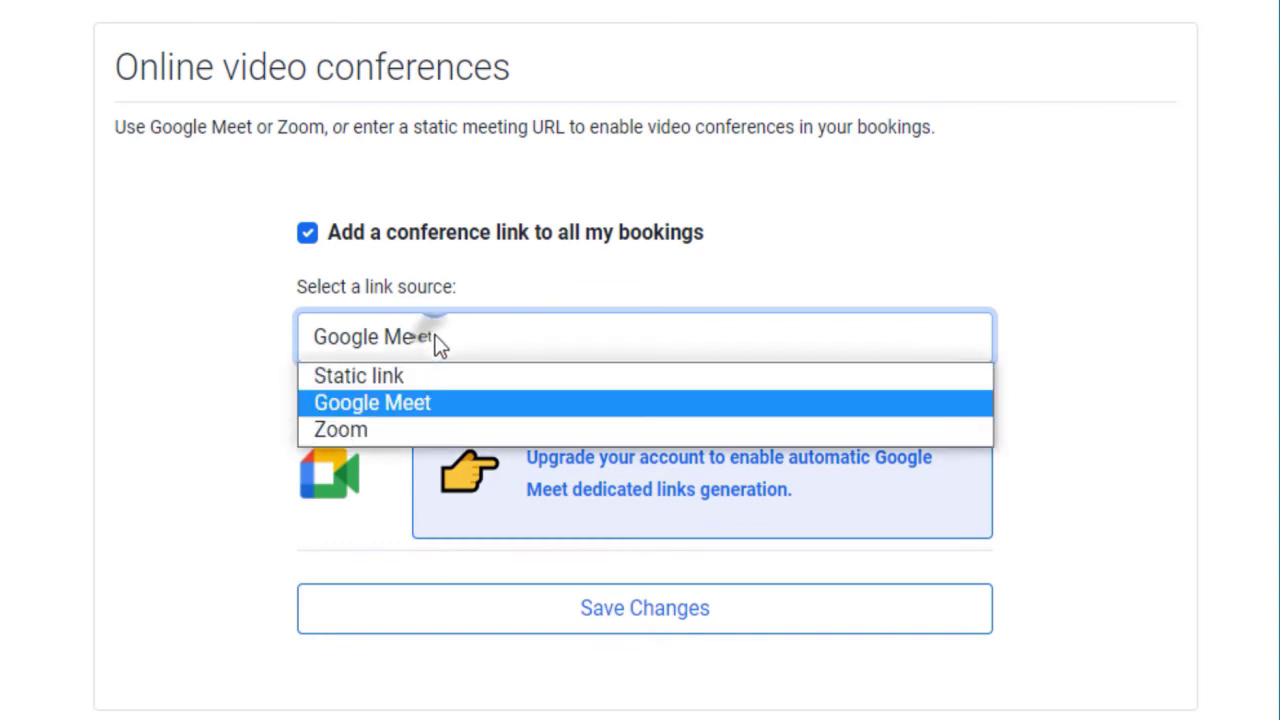
{"action": "left_click", "coordinate": [374, 430]}
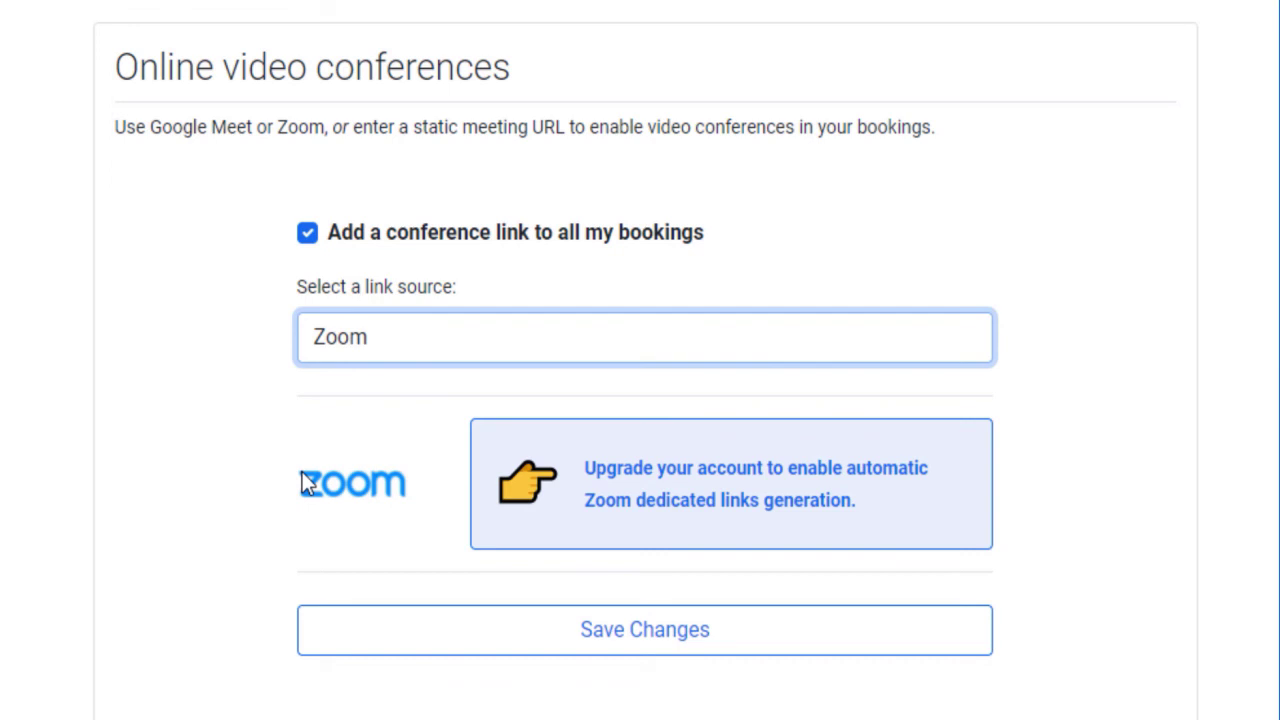
{"action": "left_click", "coordinate": [706, 636]}
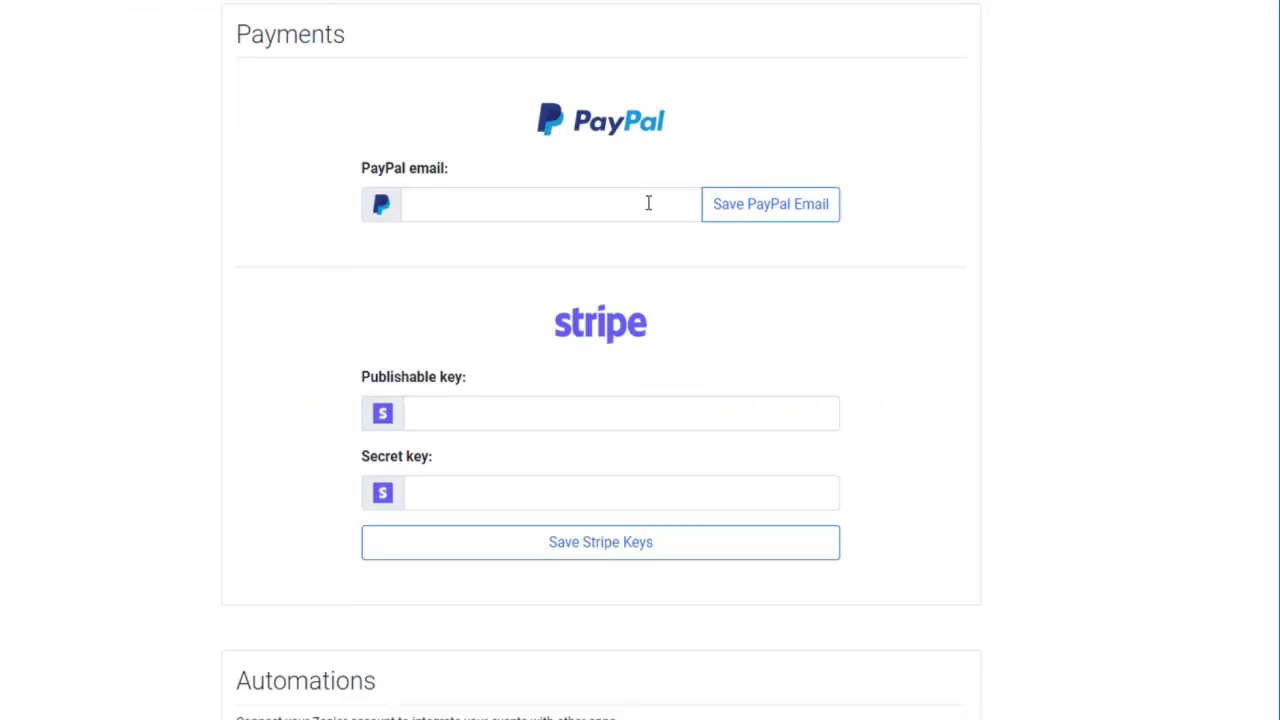
{"action": "left_click", "coordinate": [647, 201]}
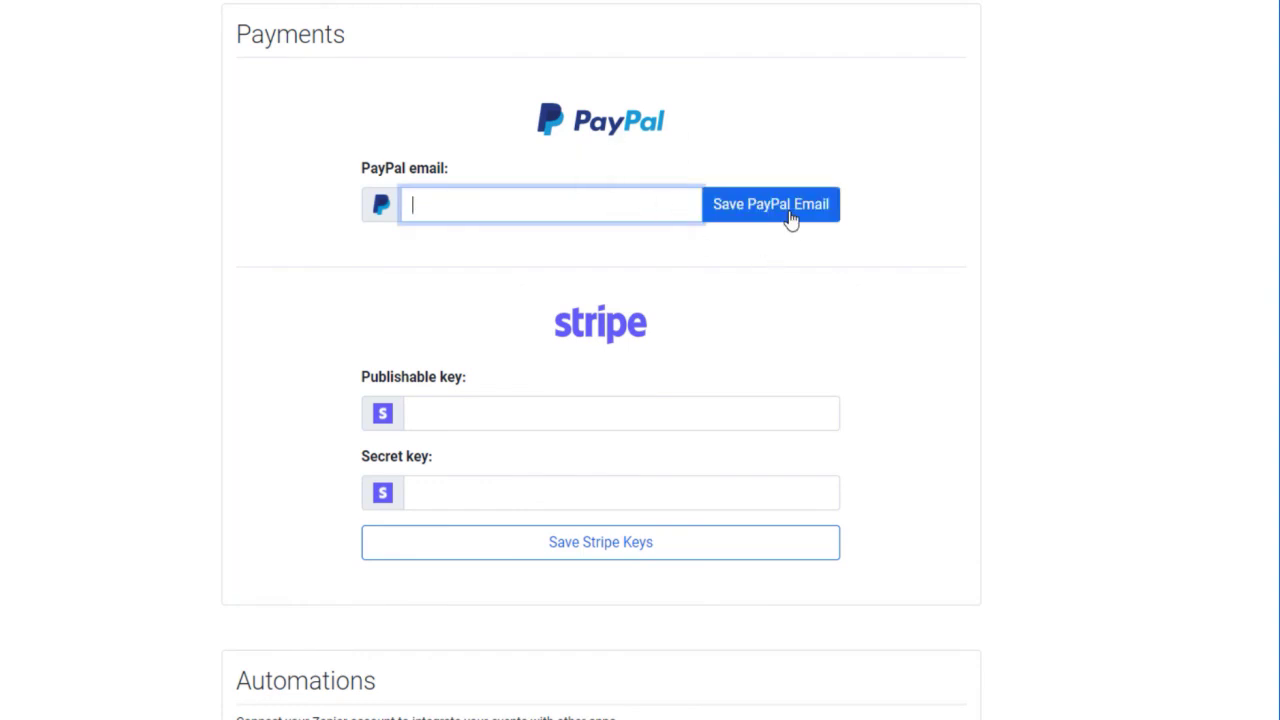
{"action": "left_click", "coordinate": [1092, 262]}
{"action": "scroll", "coordinate": [909, 383], "scroll_direction": "down", "scroll_amount": 3}
{"action": "scroll", "coordinate": [909, 383], "scroll_direction": "down", "scroll_amount": 1}
{"action": "left_click", "coordinate": [751, 63]}
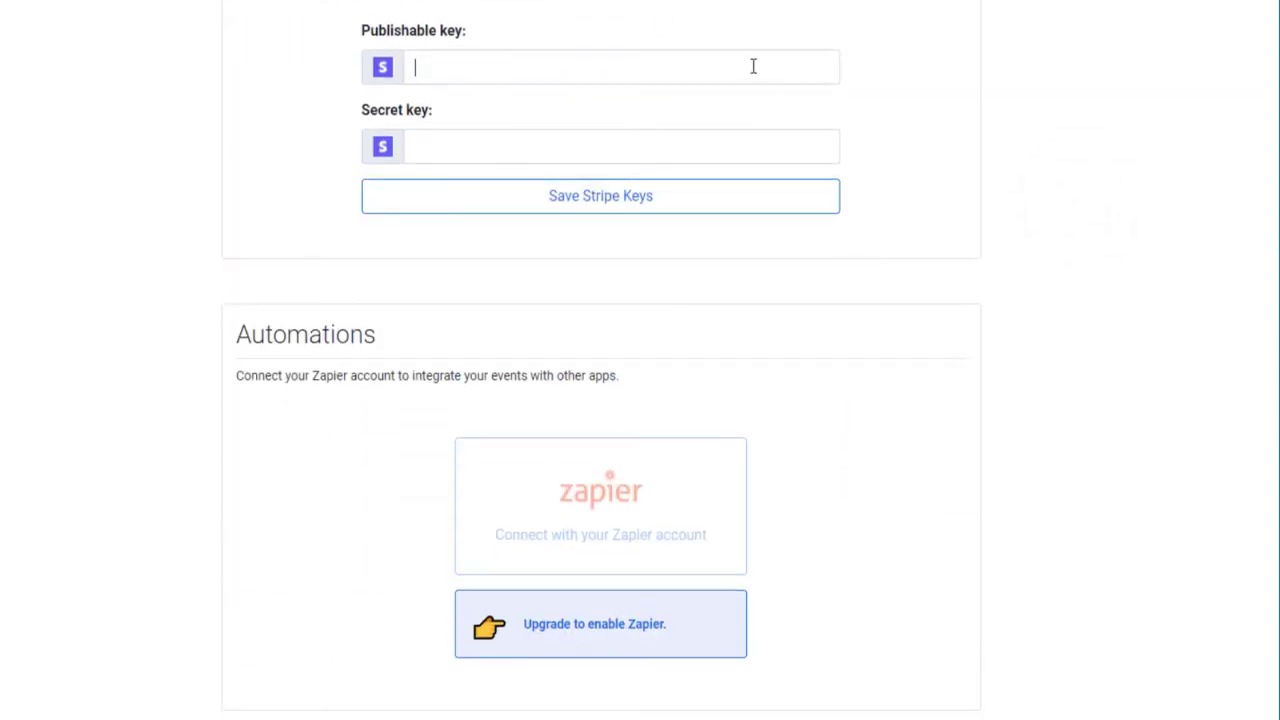
{"action": "left_click", "coordinate": [720, 143]}
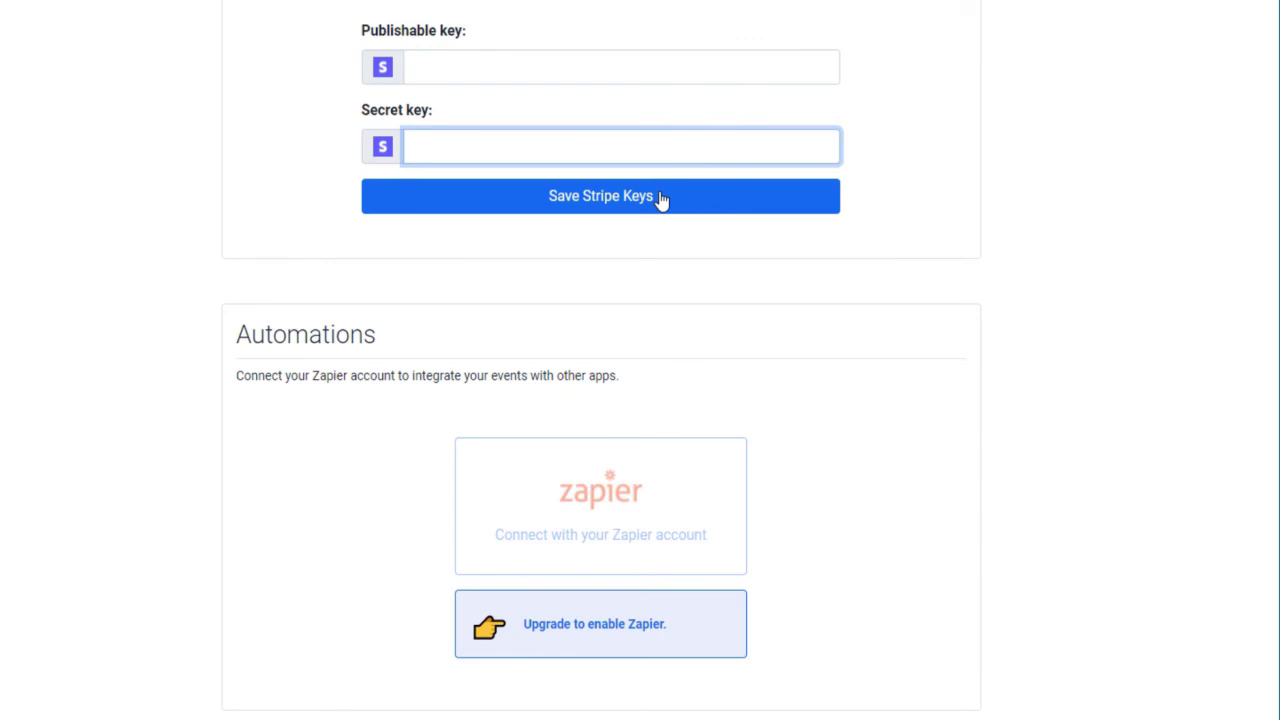
{"action": "scroll", "coordinate": [969, 274], "scroll_direction": "down", "scroll_amount": 3}
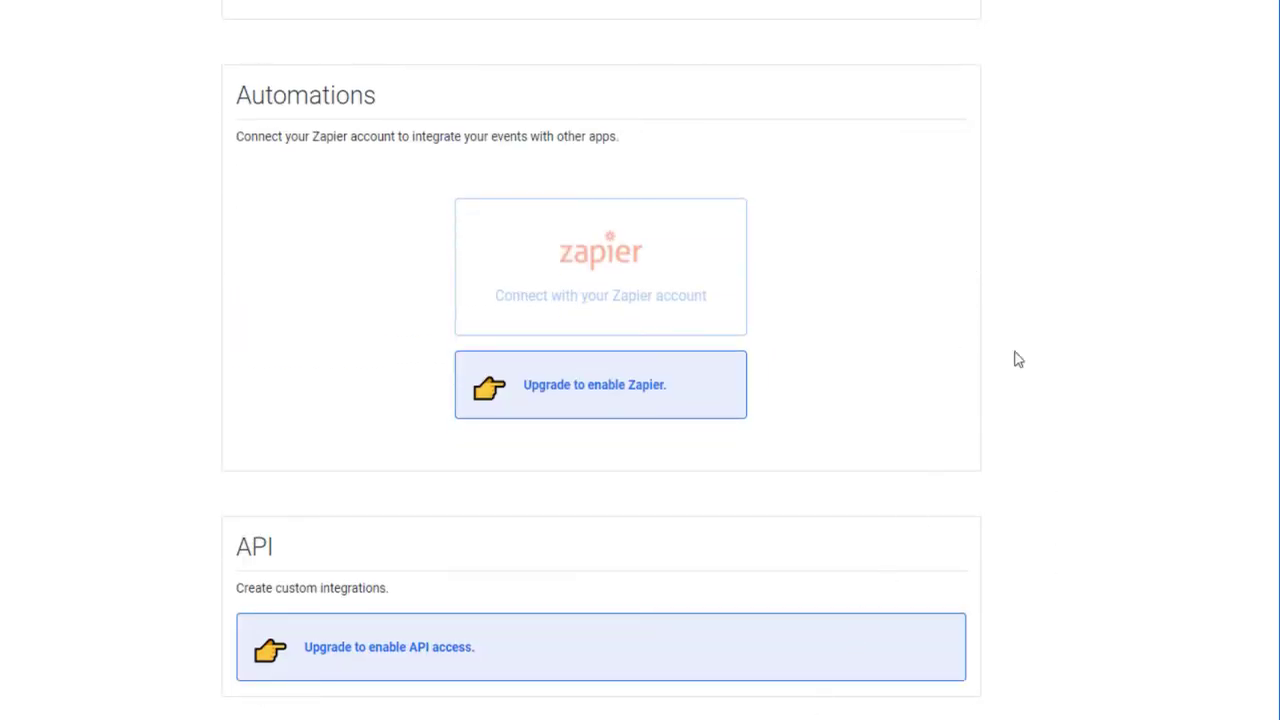
{"action": "left_click_drag", "start_coordinate": [447, 106], "coordinate": [234, 120]}
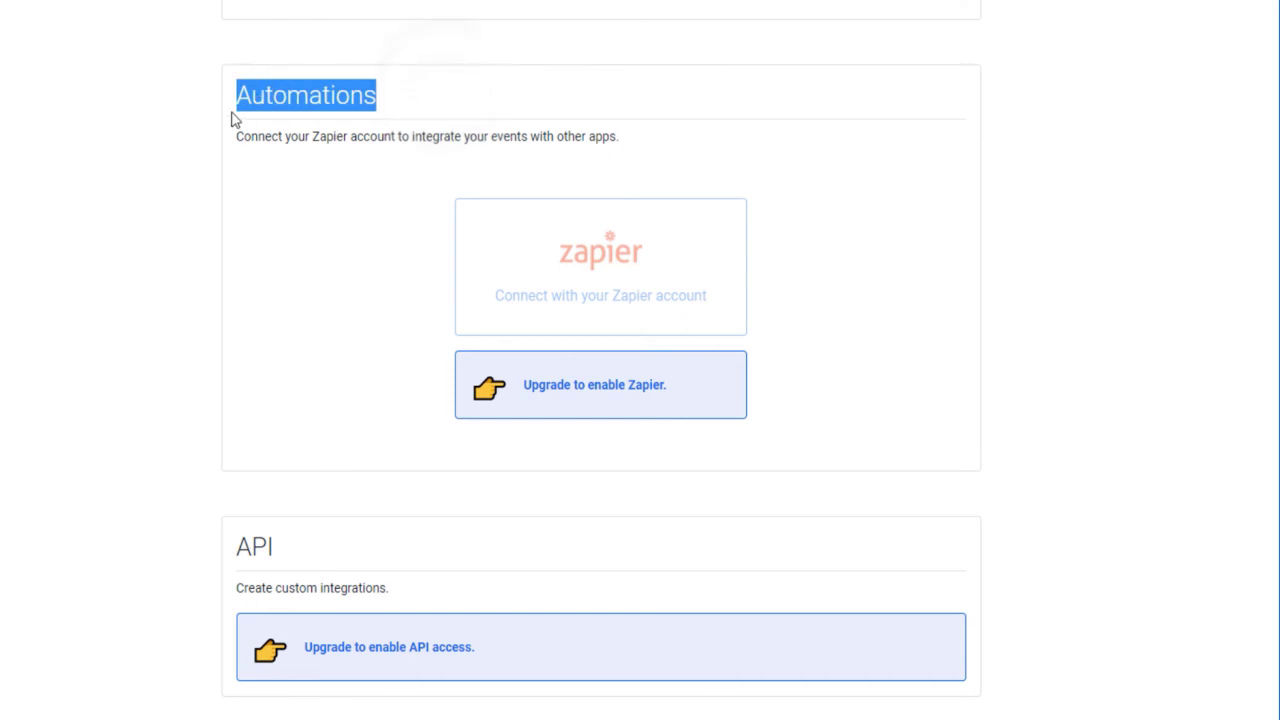
{"action": "left_click", "coordinate": [139, 187]}
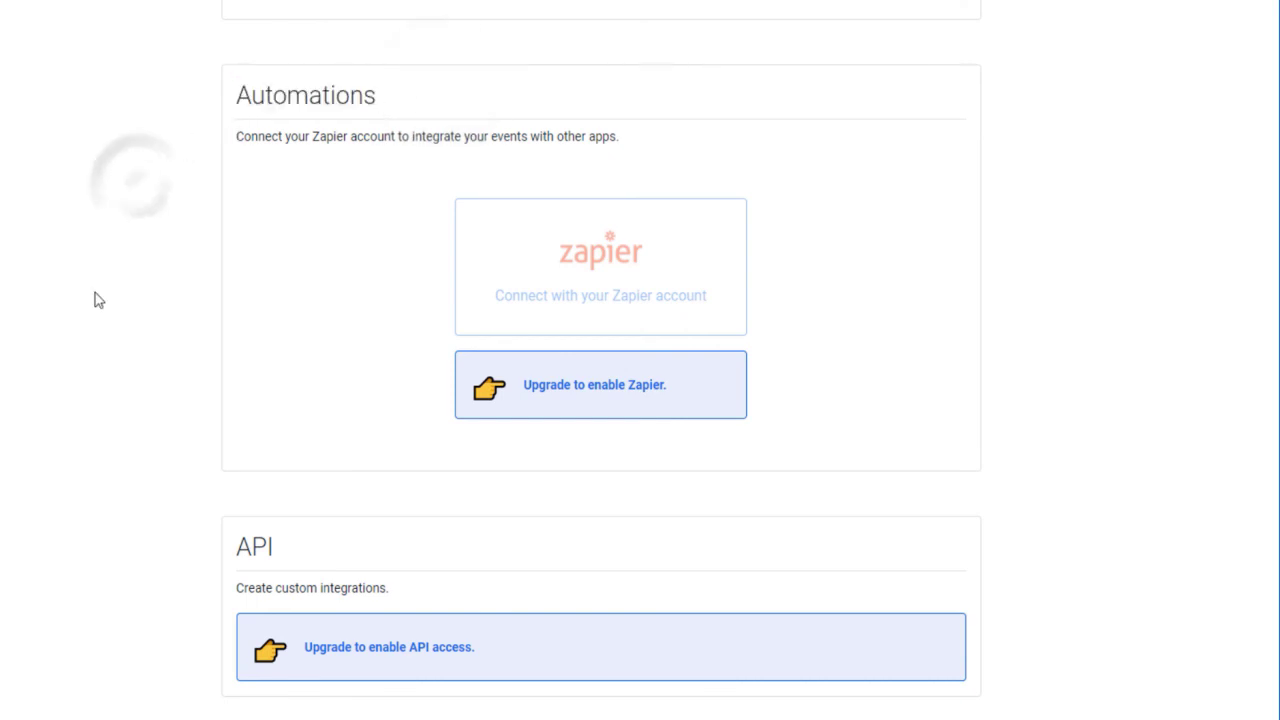
{"action": "left_click_drag", "start_coordinate": [283, 546], "coordinate": [209, 560]}
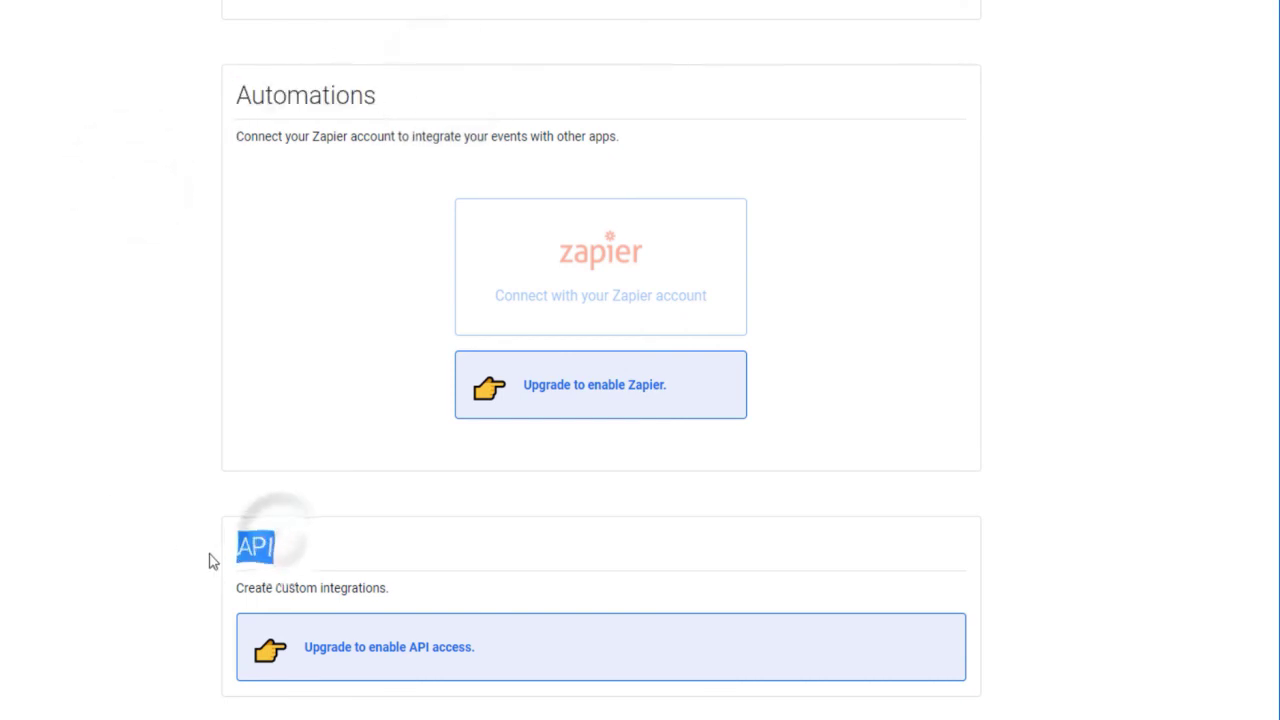